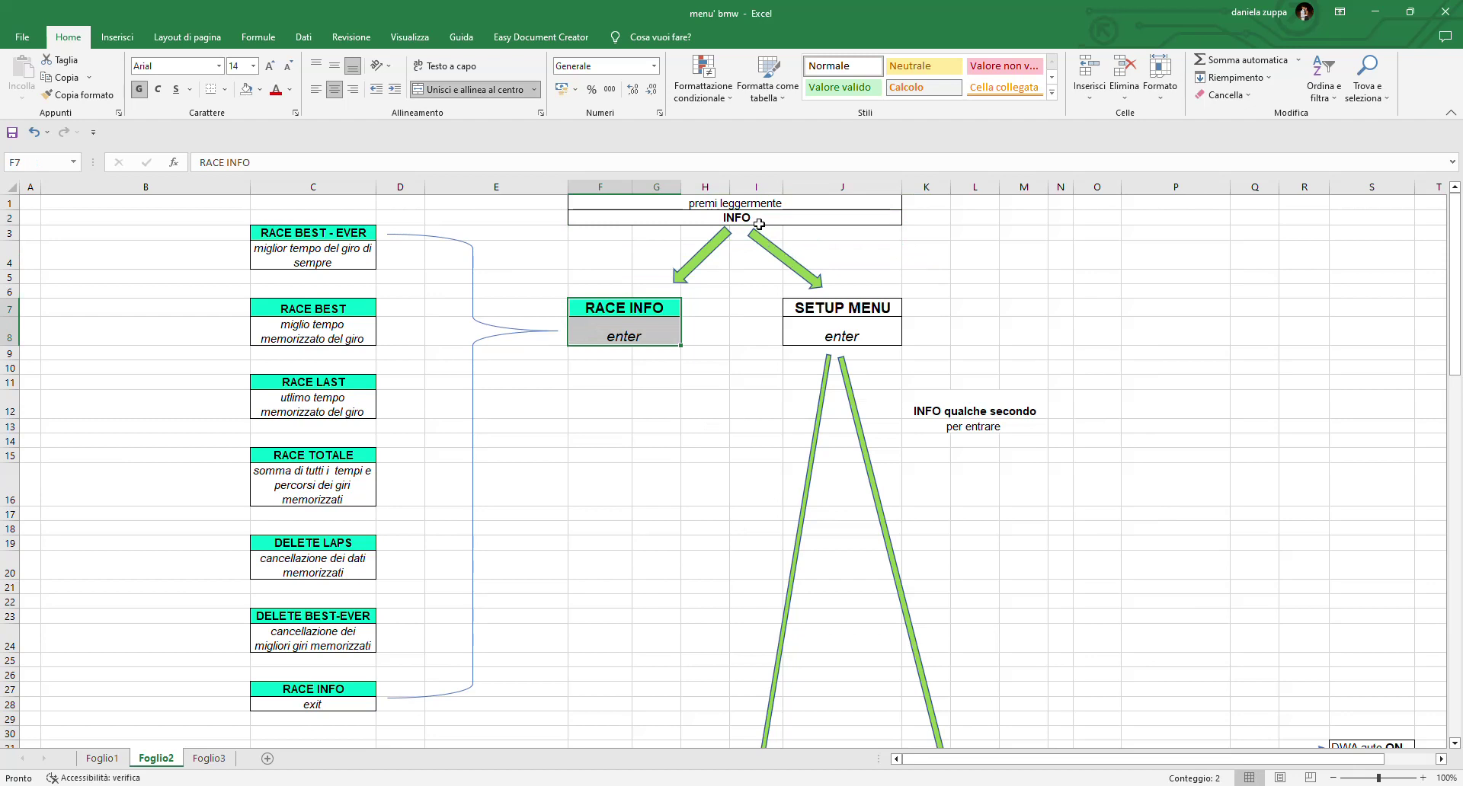
# Step: Examine the SETUP MENU block and follow its two branches, SETUP RACE TRACK and SETUP EQUIPMENT
pyautogui.click(858, 305)
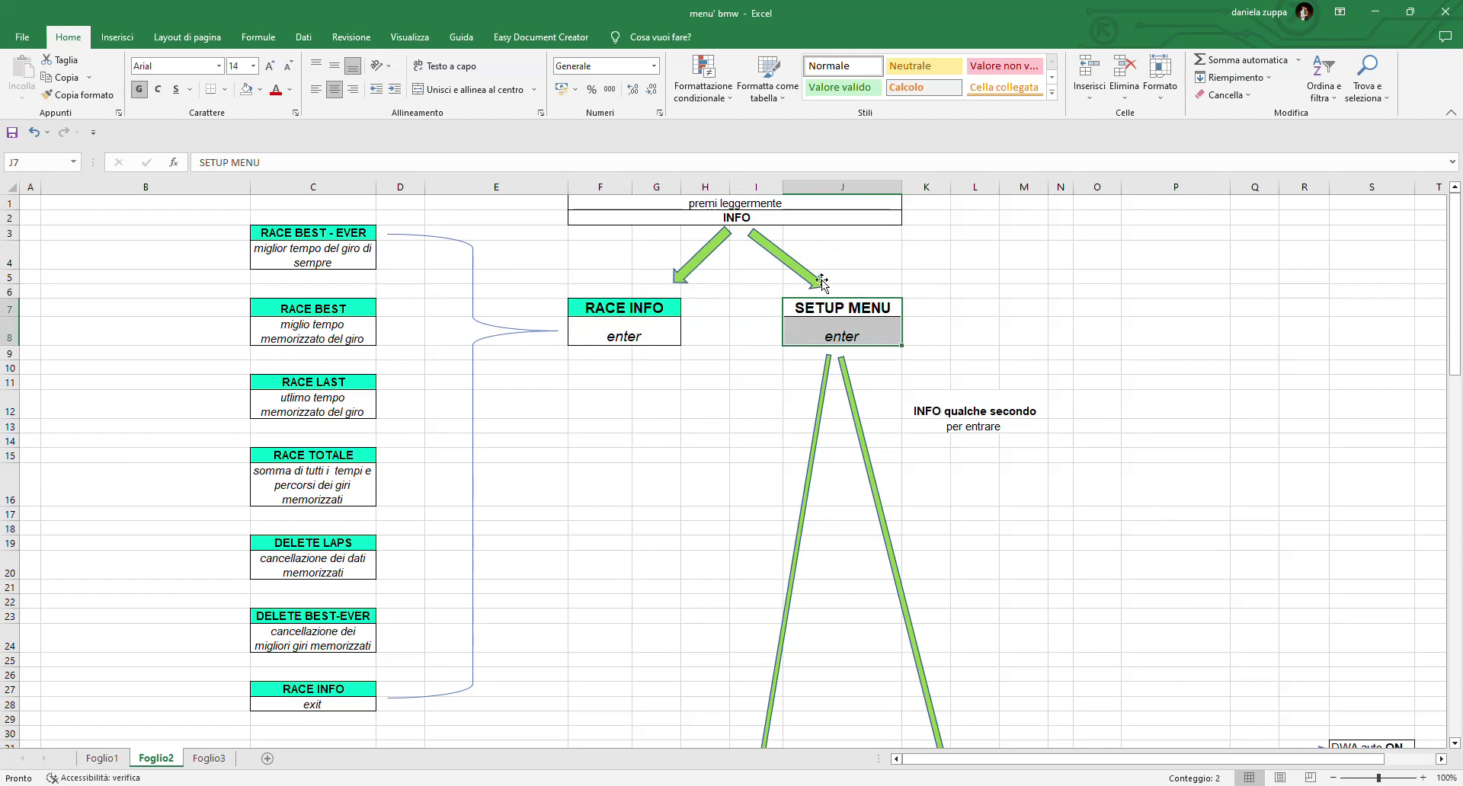
pyautogui.scroll(-2, 875, 316)
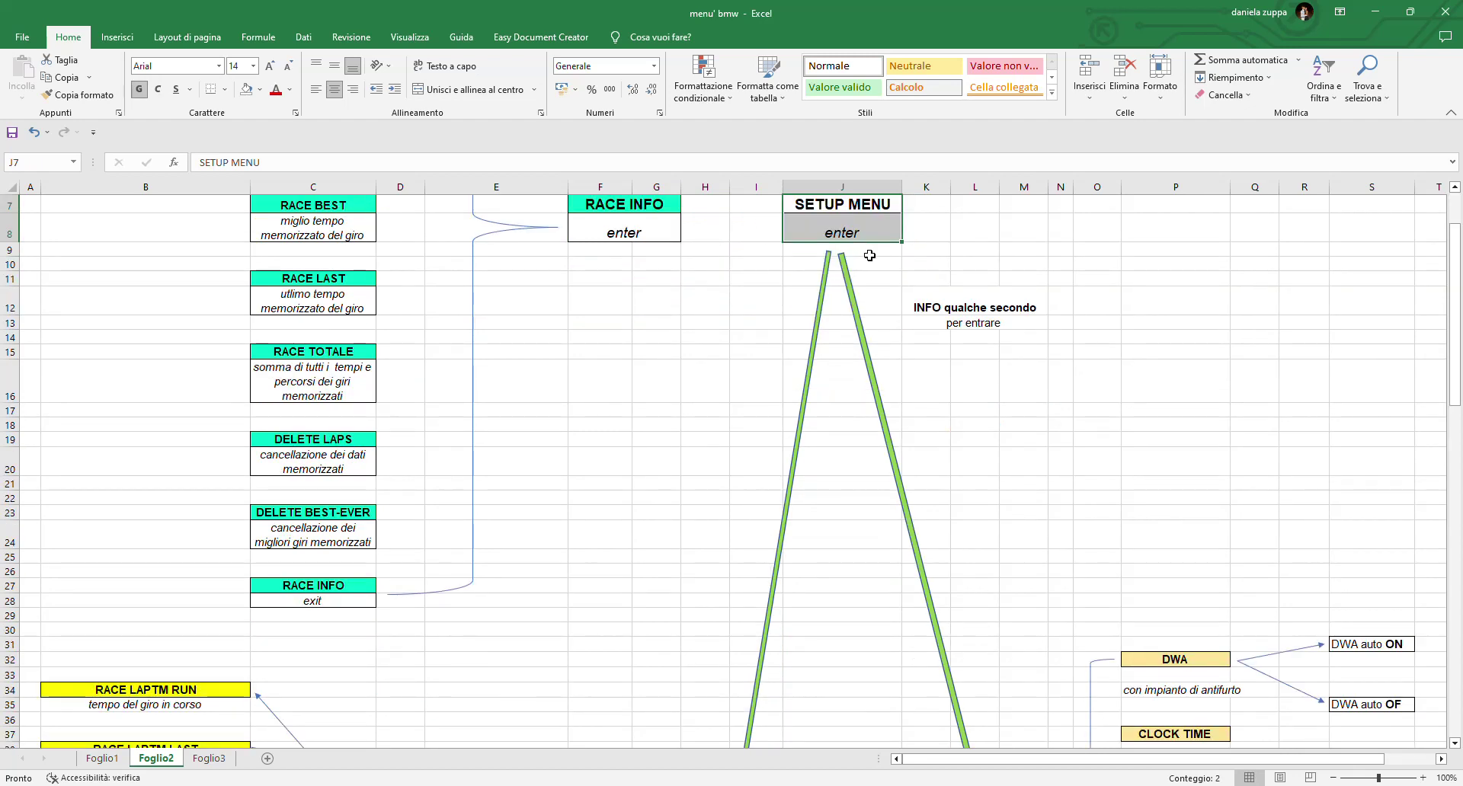
pyautogui.scroll(-9, 875, 285)
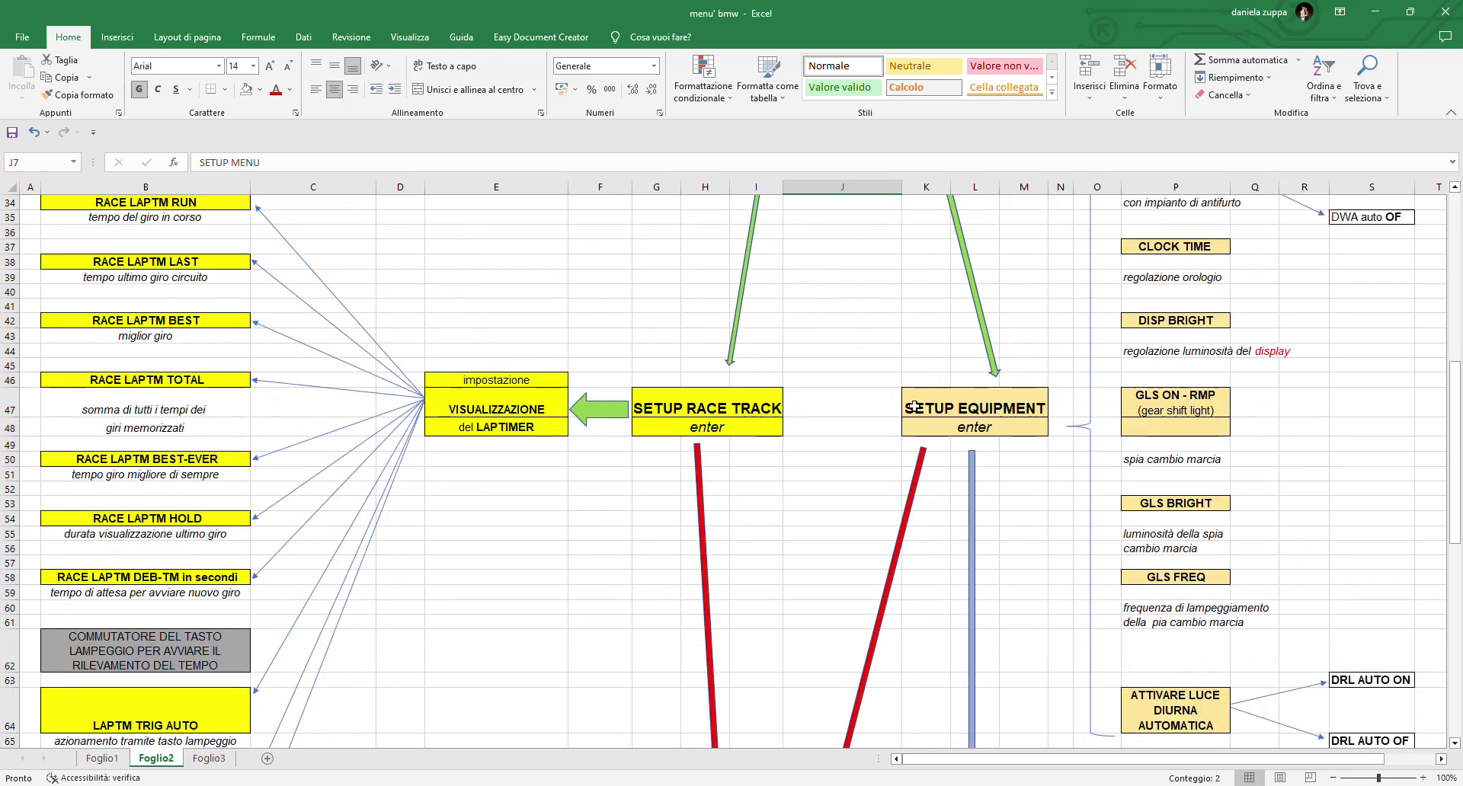
pyautogui.click(718, 412)
pyautogui.press('Right')
pyautogui.press('Right')
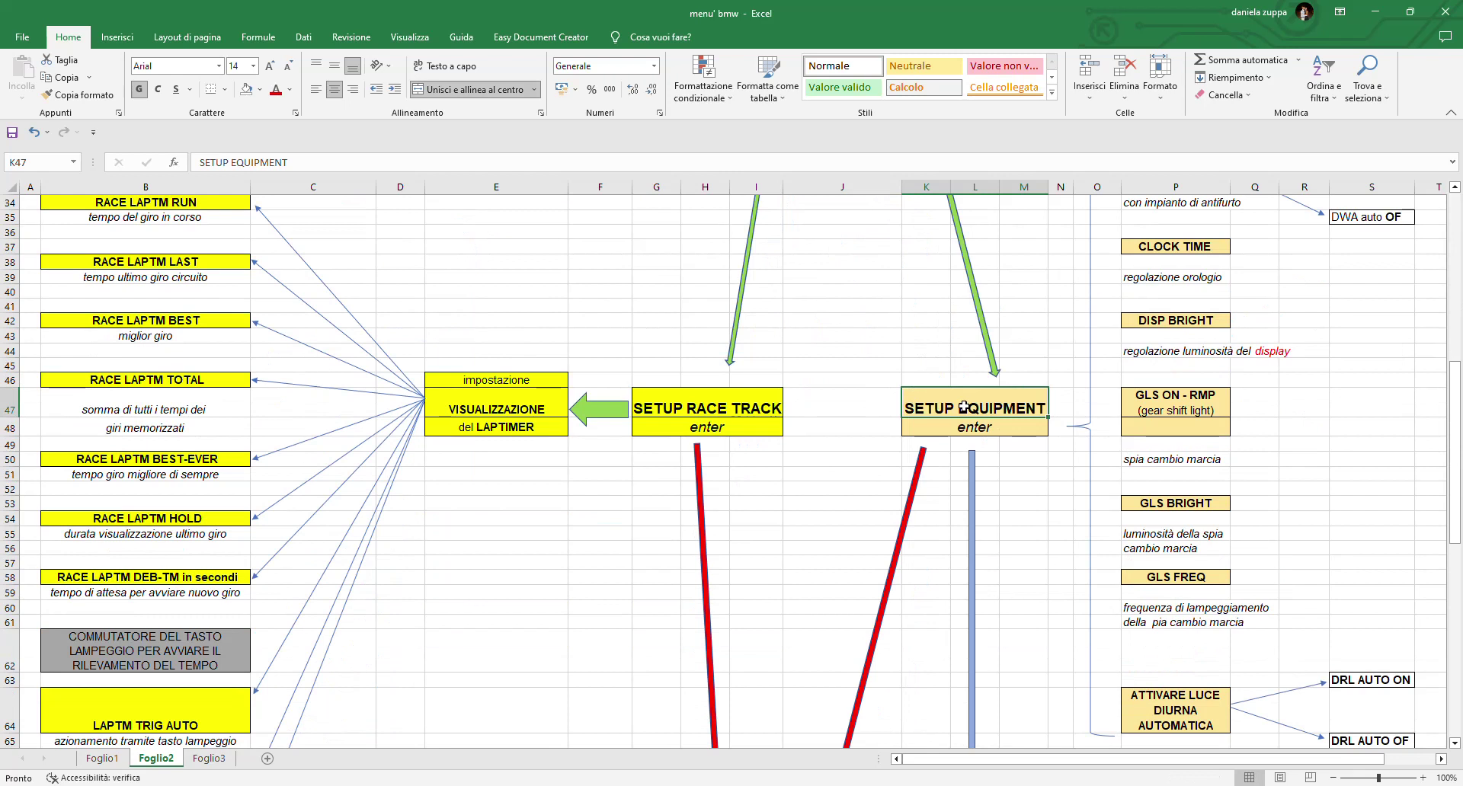
pyautogui.press('Left')
pyautogui.press('Left')
pyautogui.click(956, 407)
pyautogui.click(716, 417)
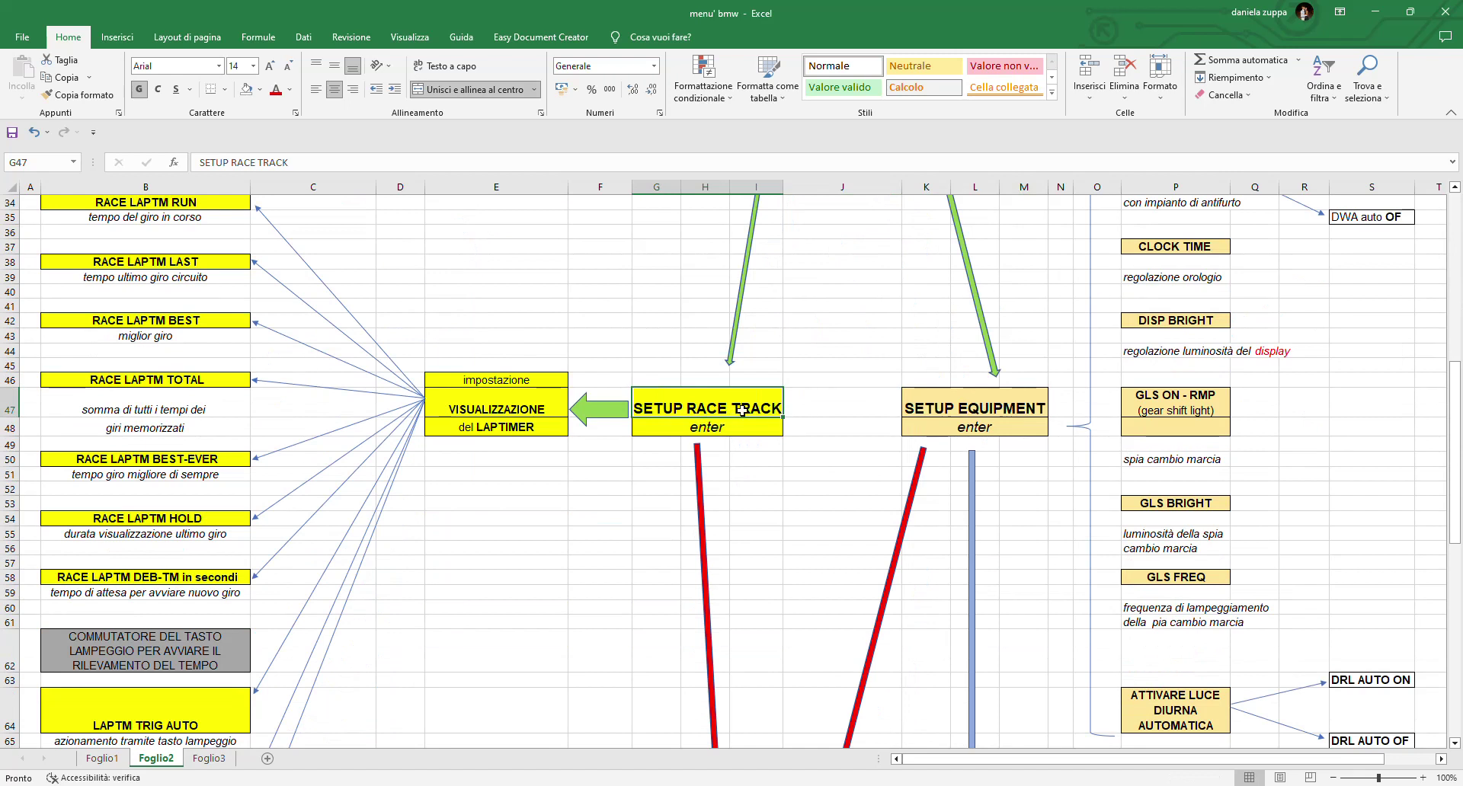
pyautogui.click(1021, 409)
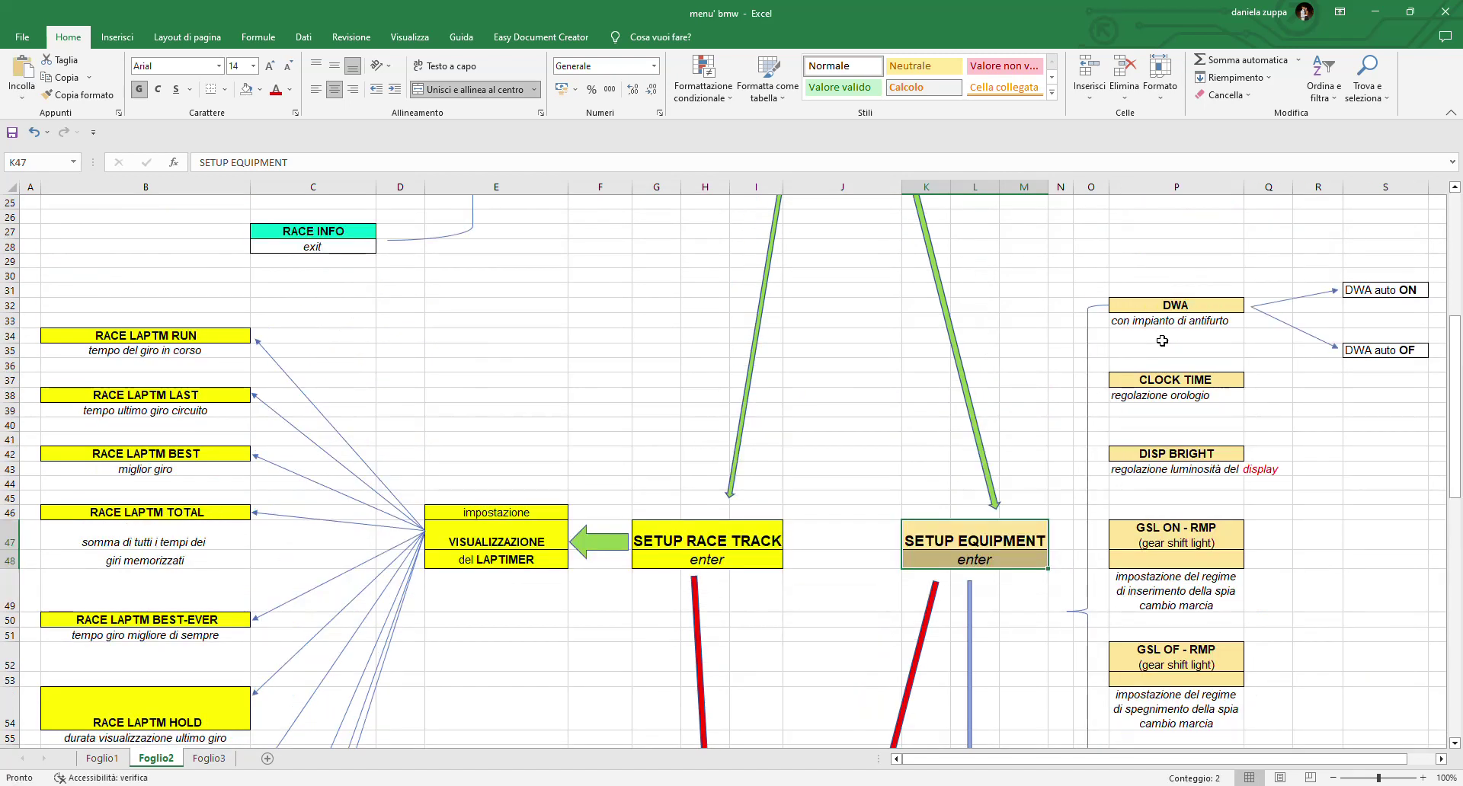
# Step: Highlight the option column of SETUP EQUIPMENT and read the DWA entry with its description
pyautogui.moveTo(1165, 307); pyautogui.dragTo(1176, 729)
pyautogui.scroll(4, 1265, 567)
pyautogui.click(1294, 286)
pyautogui.scroll(2, 1201, 302)
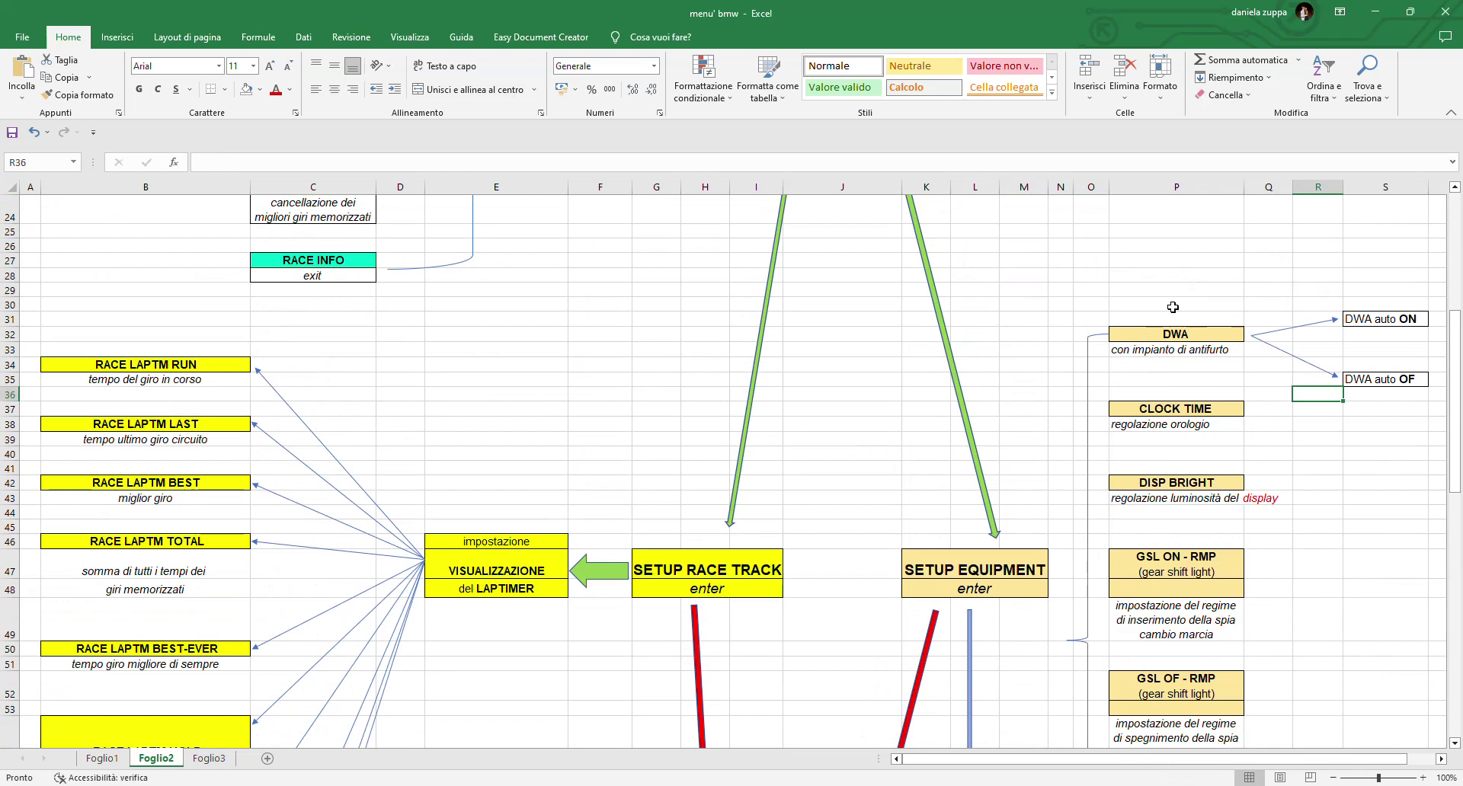
pyautogui.click(1163, 337)
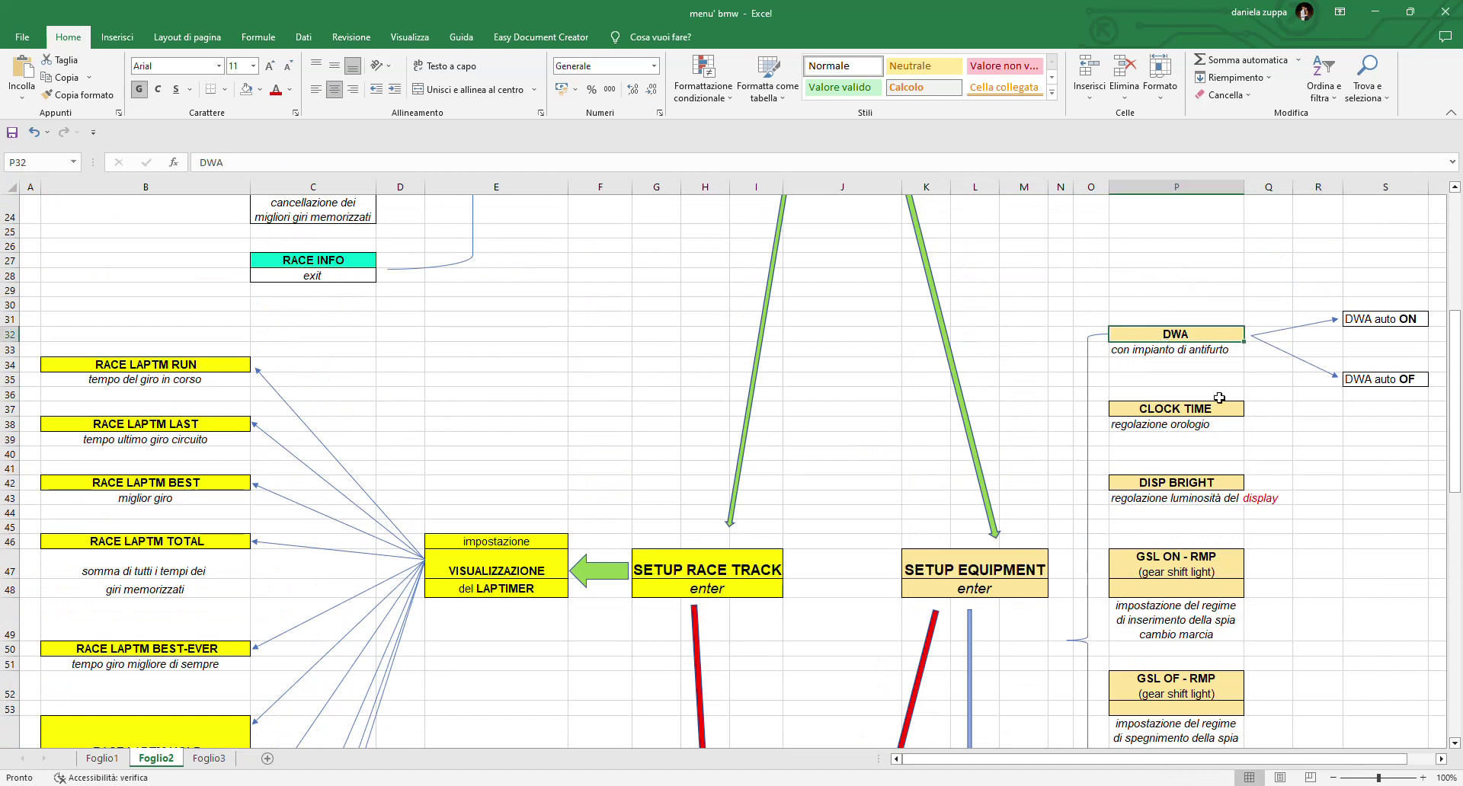
pyautogui.click(1149, 353)
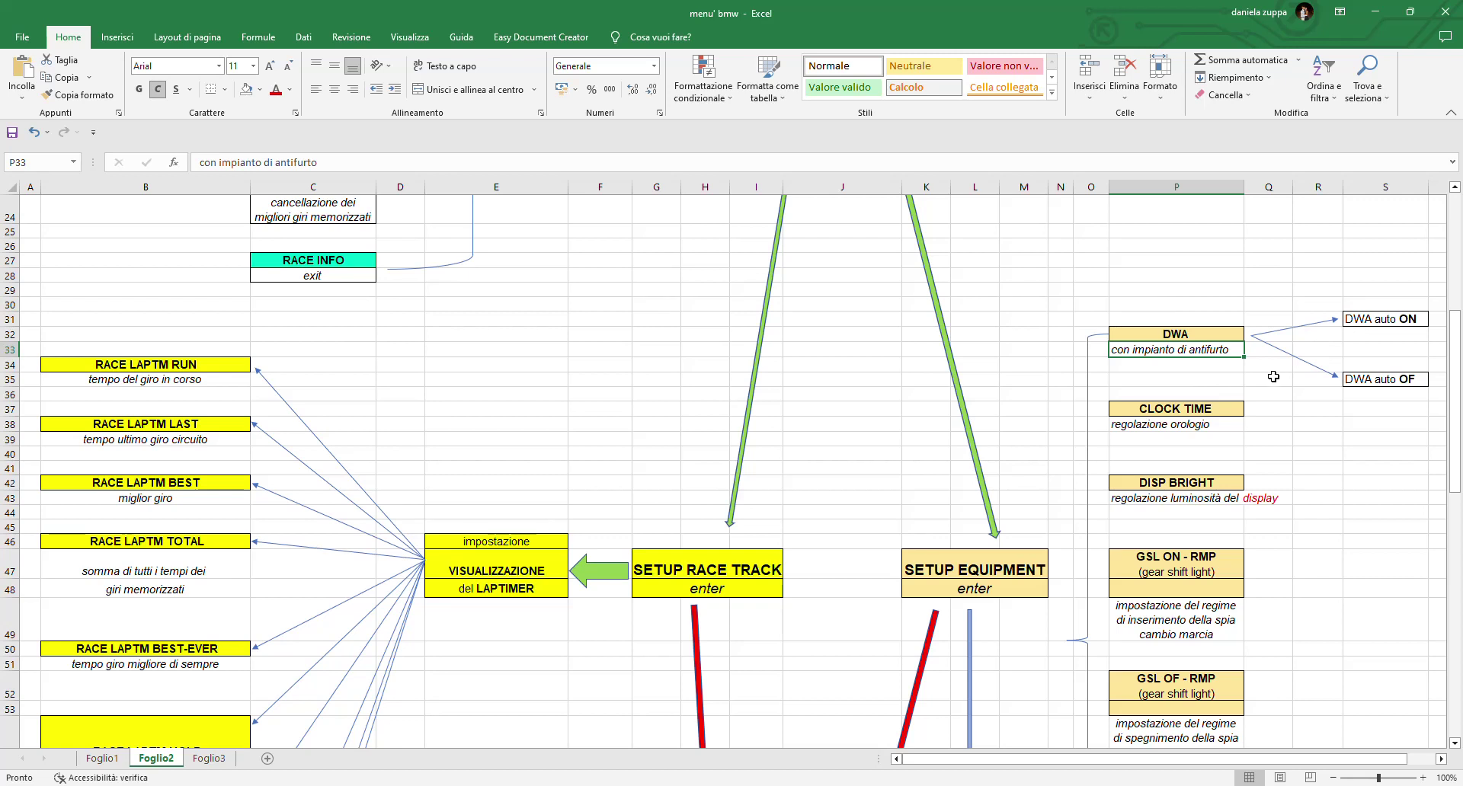
# Step: Read the CLOCK TIME and DISP BRIGHT entries among the SETUP EQUIPMENT options
pyautogui.scroll(-1, 1272, 375)
pyautogui.click(1182, 352)
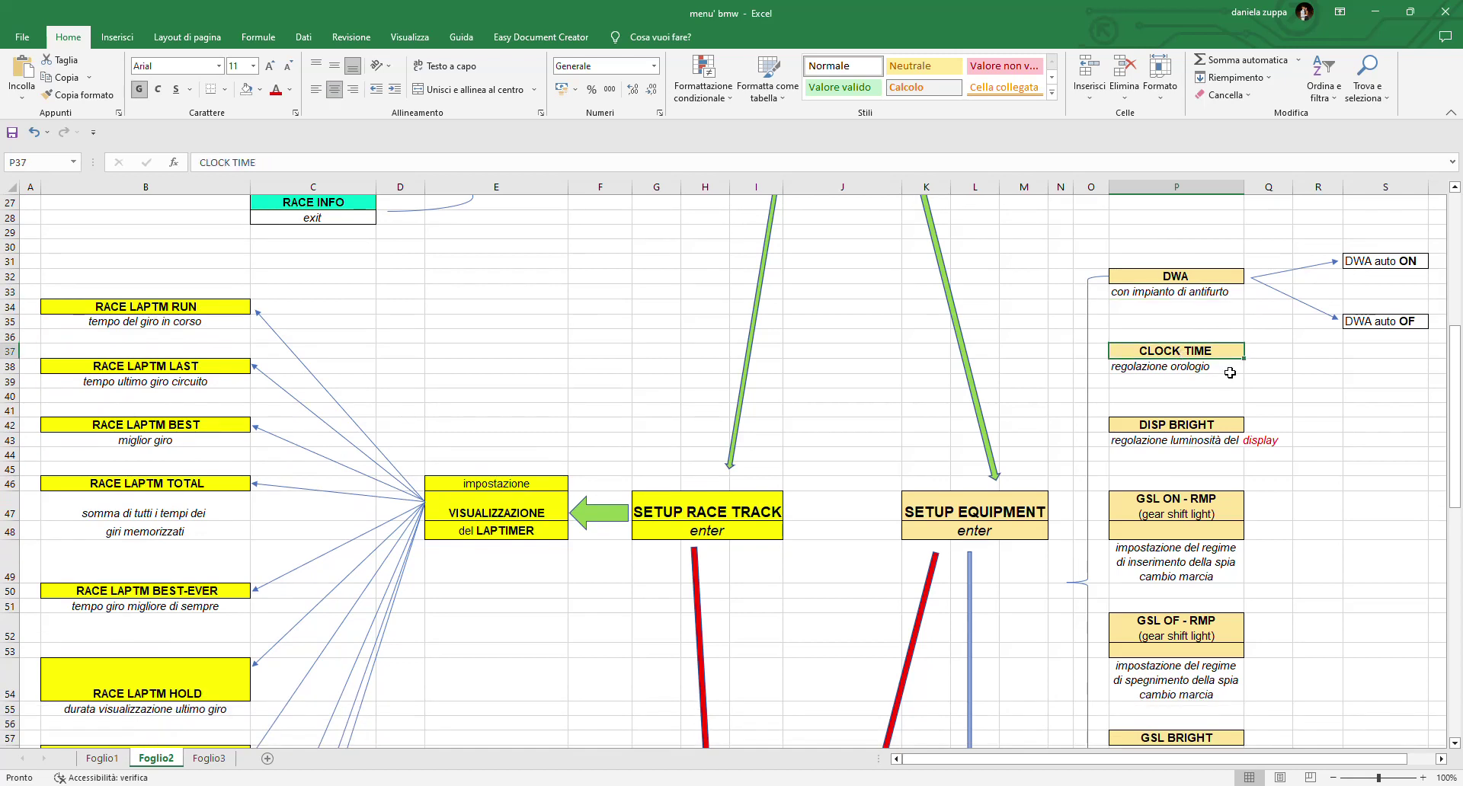
pyautogui.scroll(-2, 1230, 372)
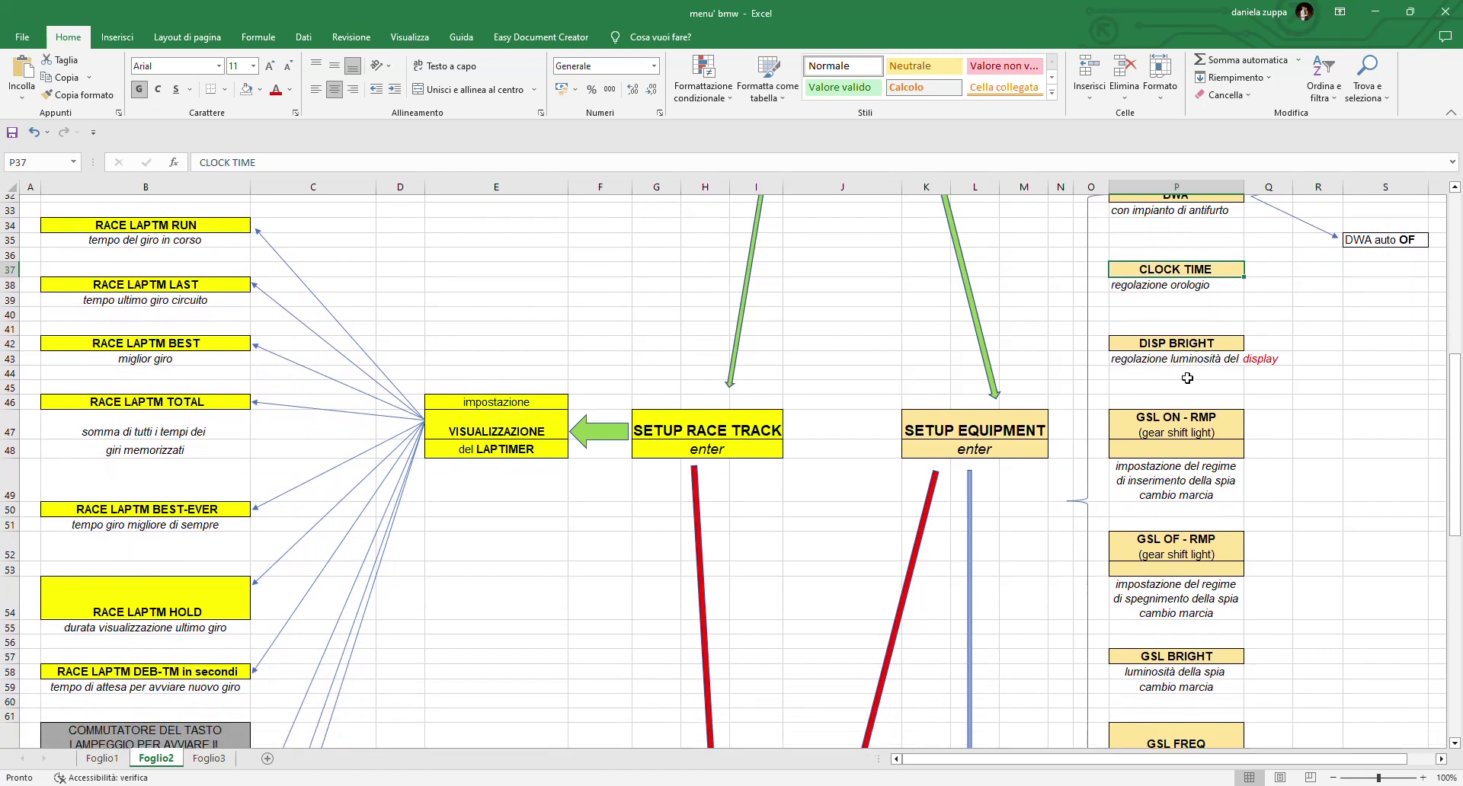
pyautogui.click(1168, 337)
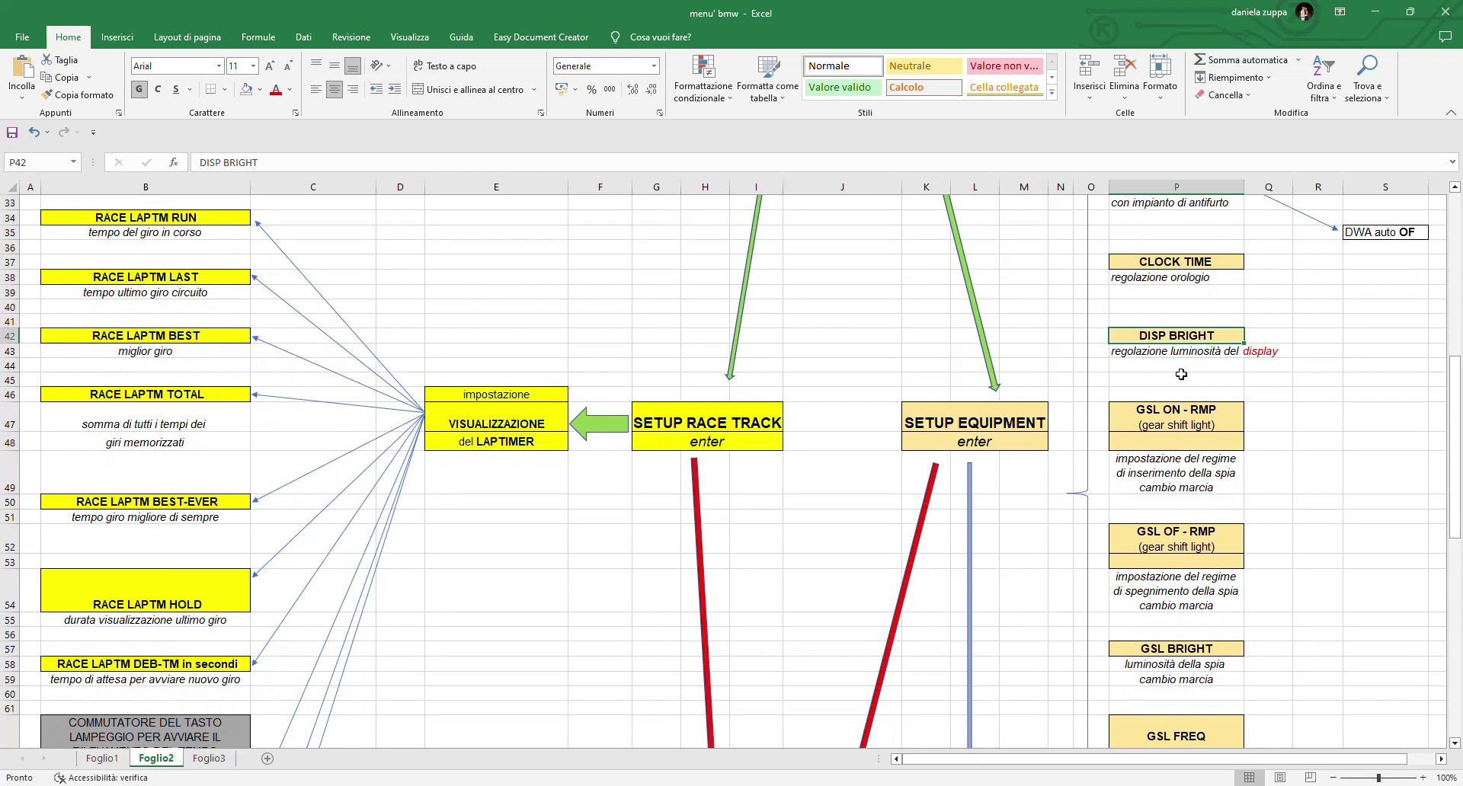
# Step: Read the GSL ON - RMP and GSL OF - RMP gear shift light entries and their descriptions
pyautogui.scroll(-1, 1207, 360)
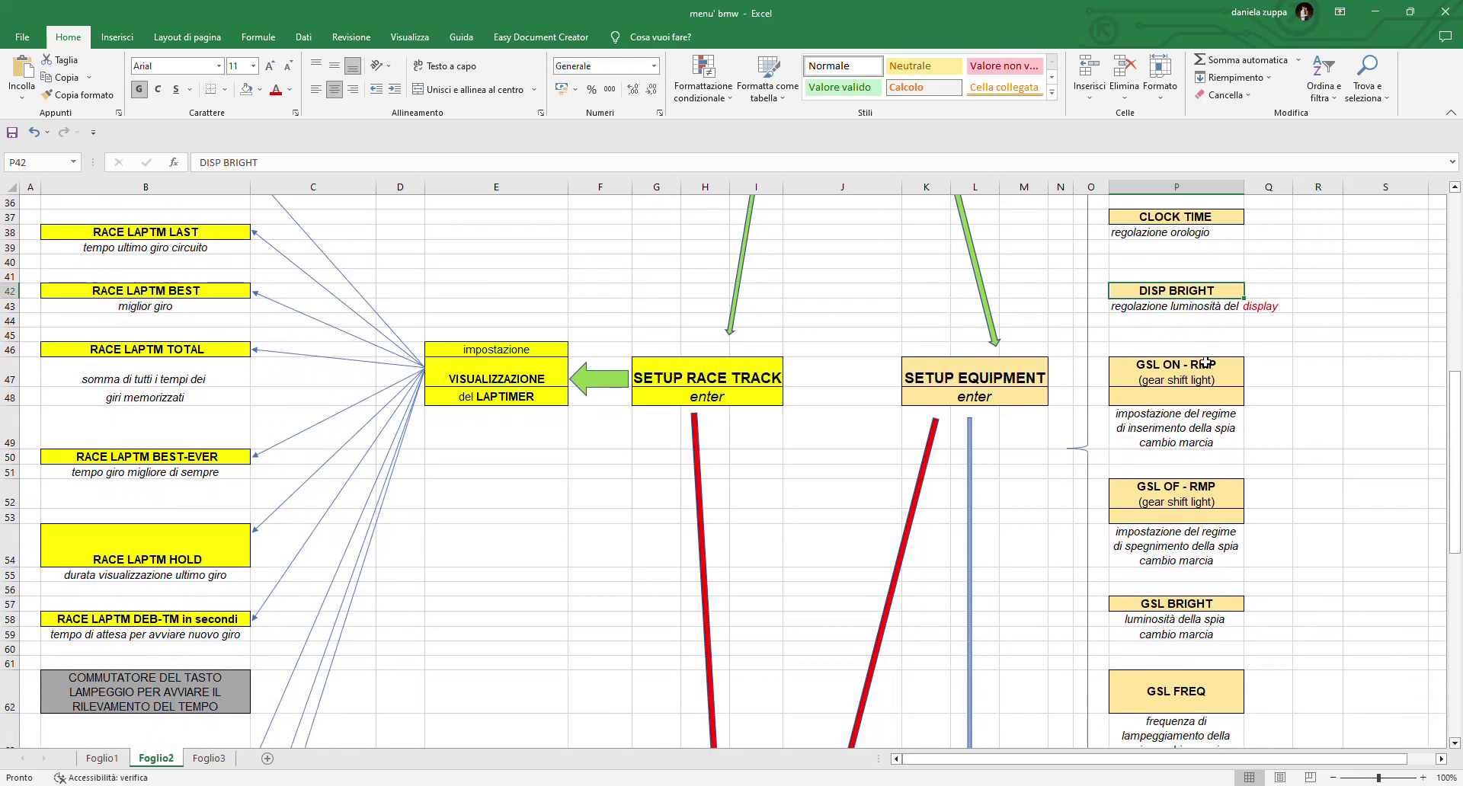
pyautogui.click(1193, 372)
pyautogui.scroll(-1, 1192, 371)
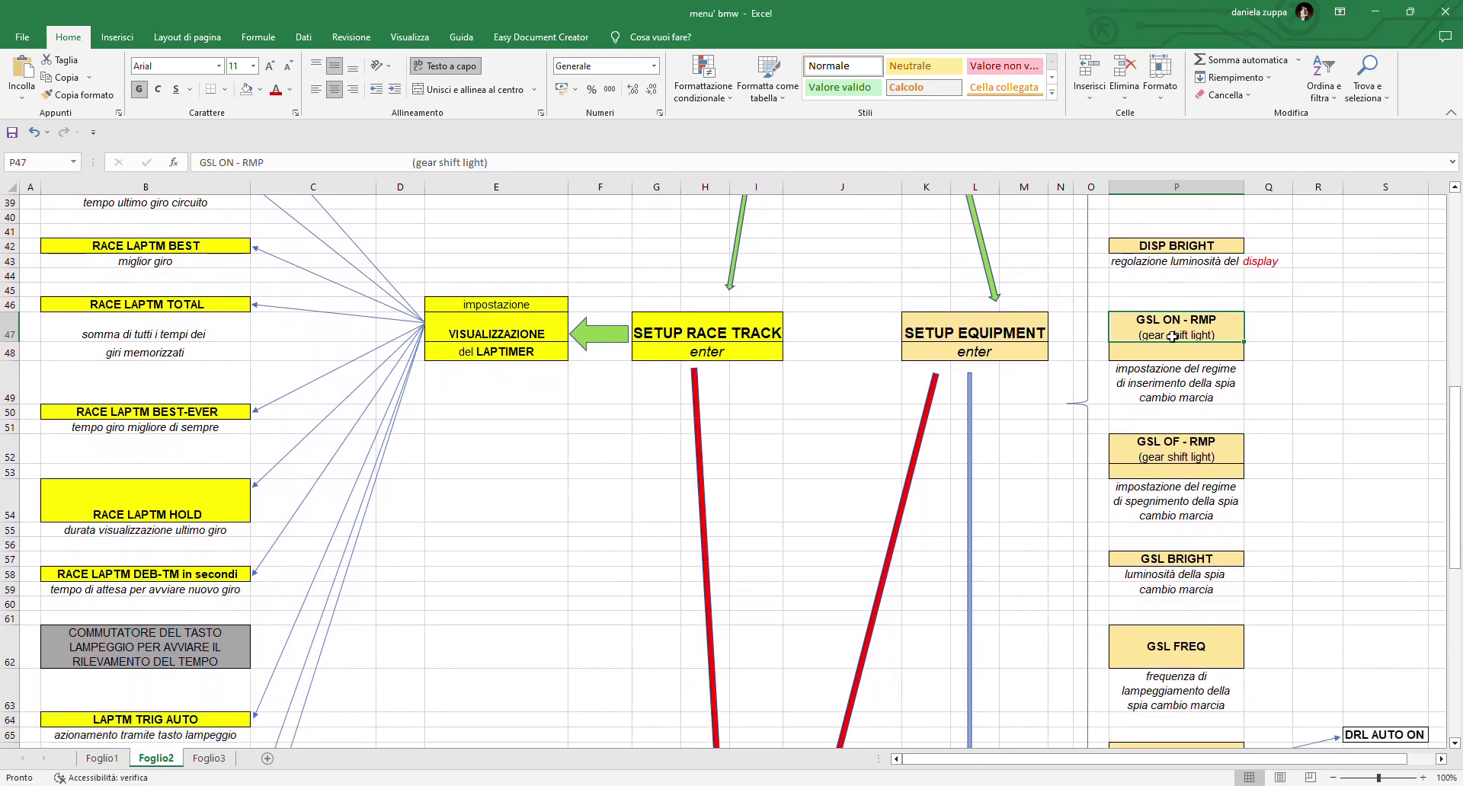
pyautogui.click(1143, 386)
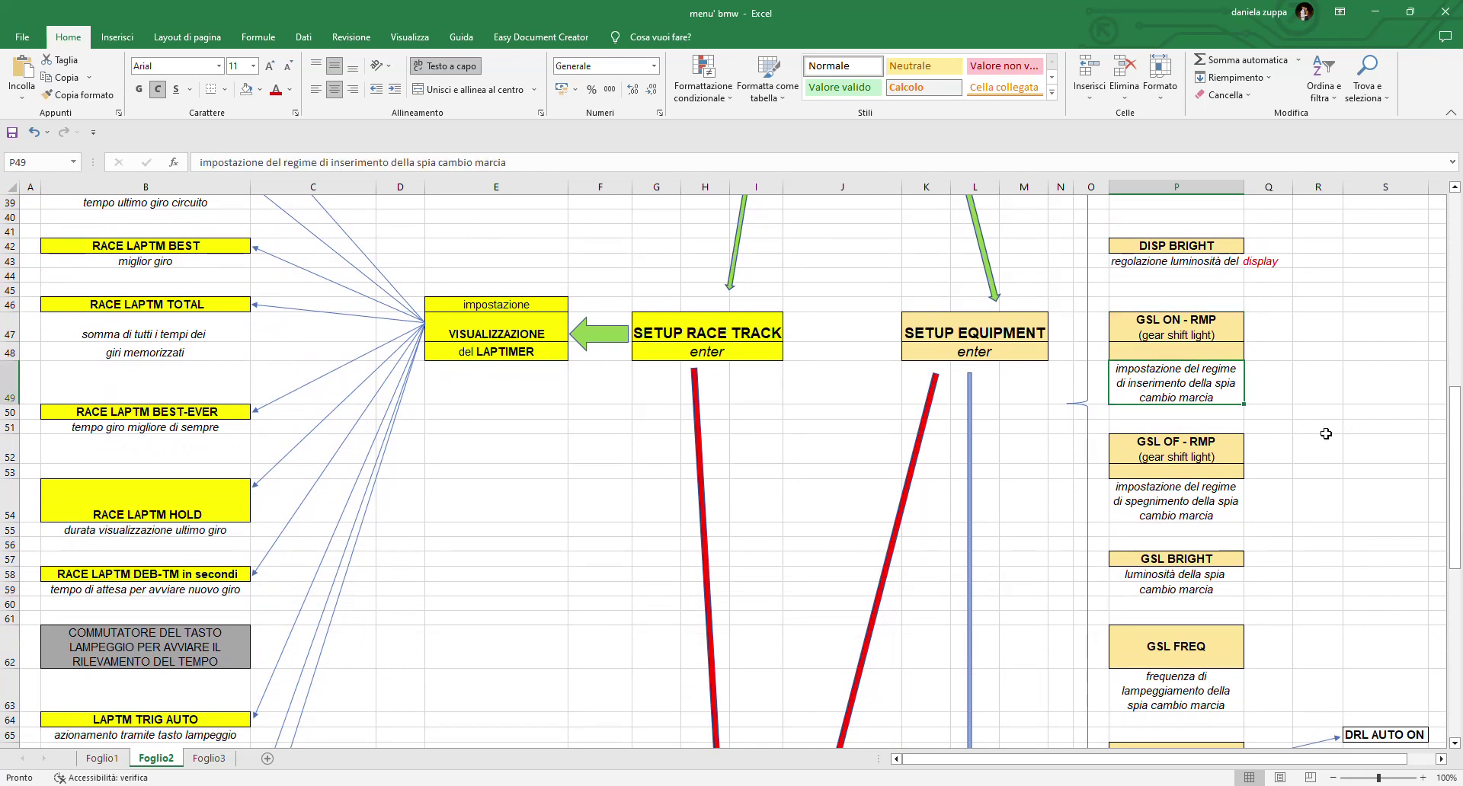
pyautogui.scroll(-1, 1326, 433)
pyautogui.click(1177, 409)
pyautogui.click(1166, 468)
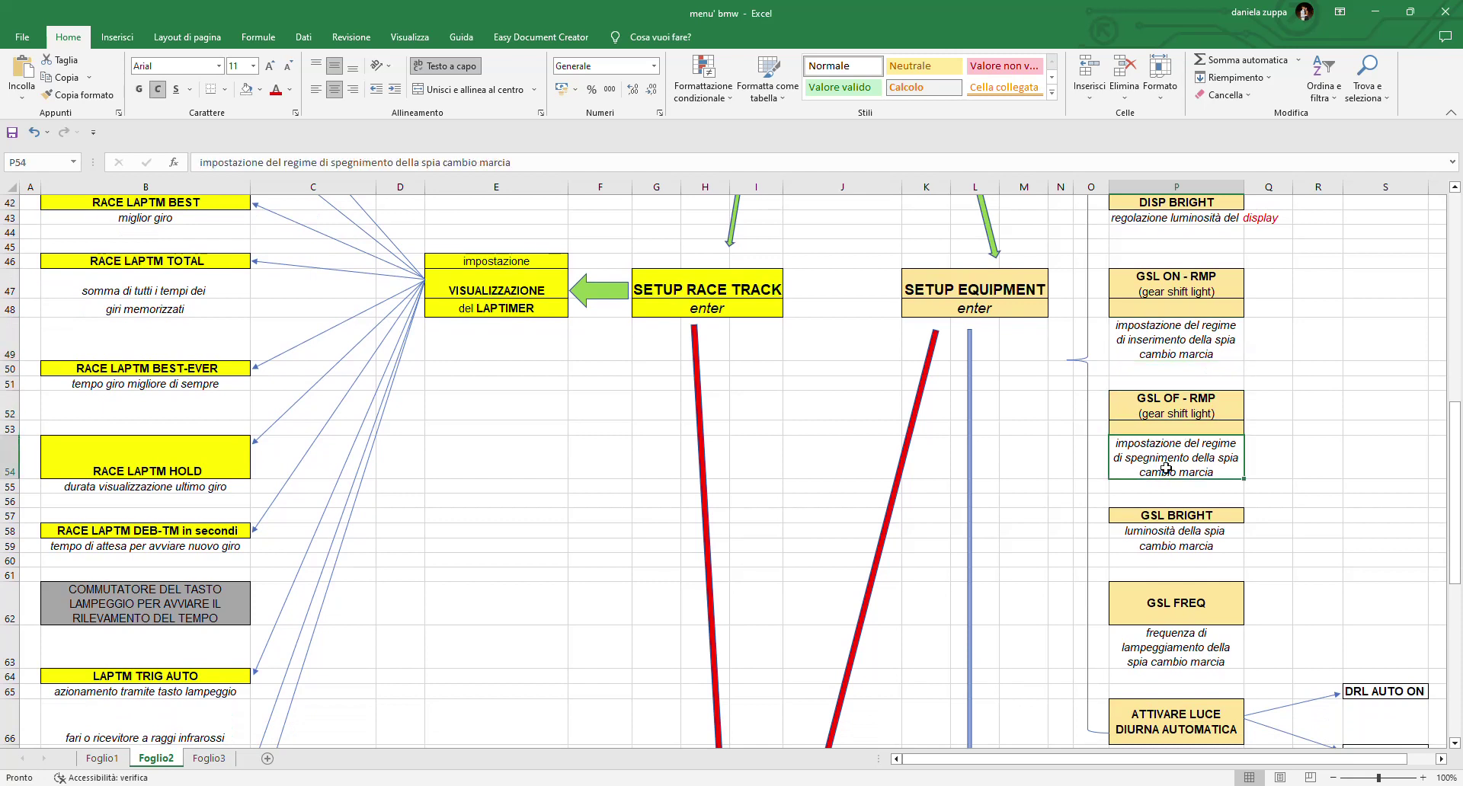
# Step: Read the GSL BRIGHT and GSL FREQ entries for the brightness and flashing frequency of the shift light
pyautogui.scroll(-2, 1166, 469)
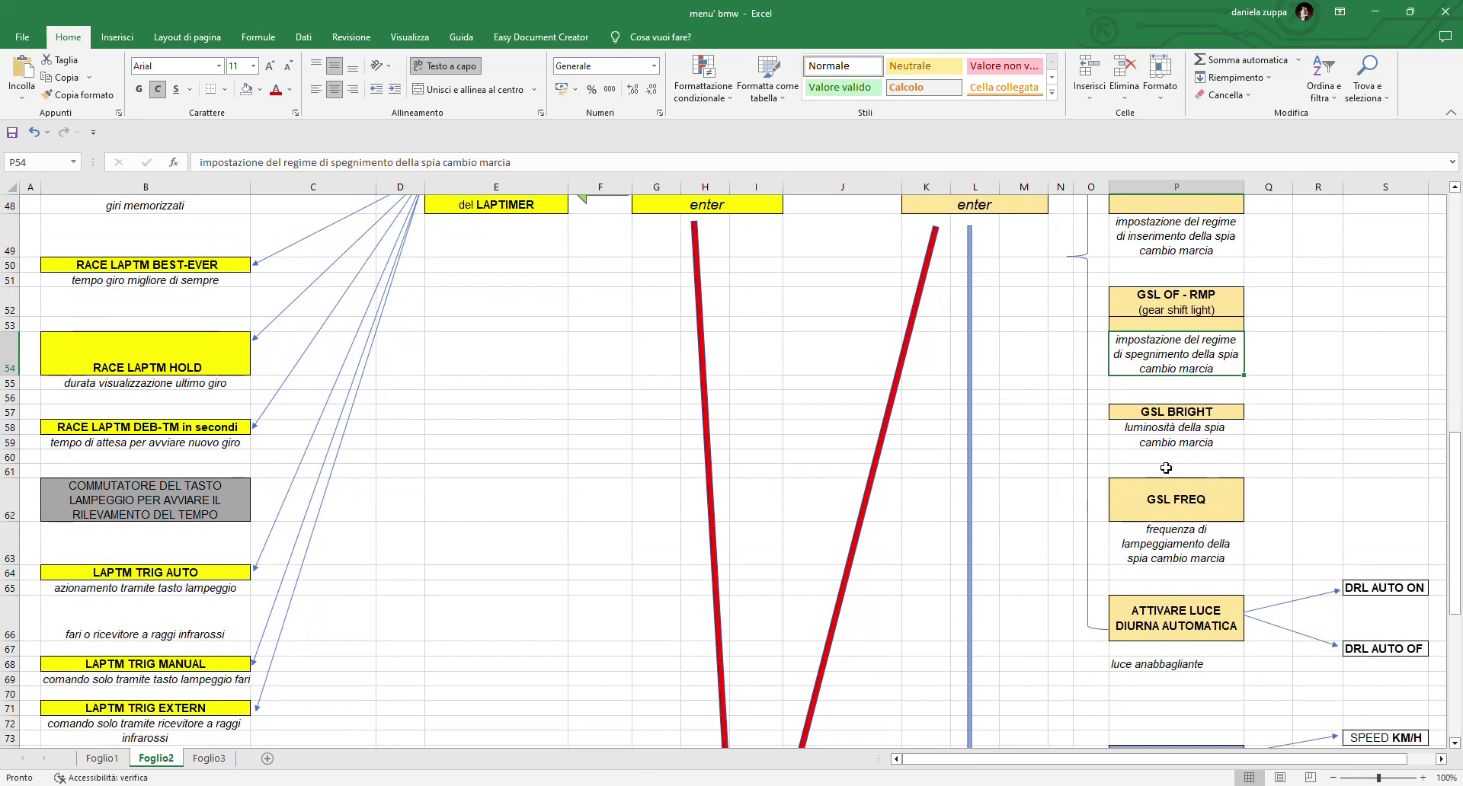
pyautogui.click(1145, 415)
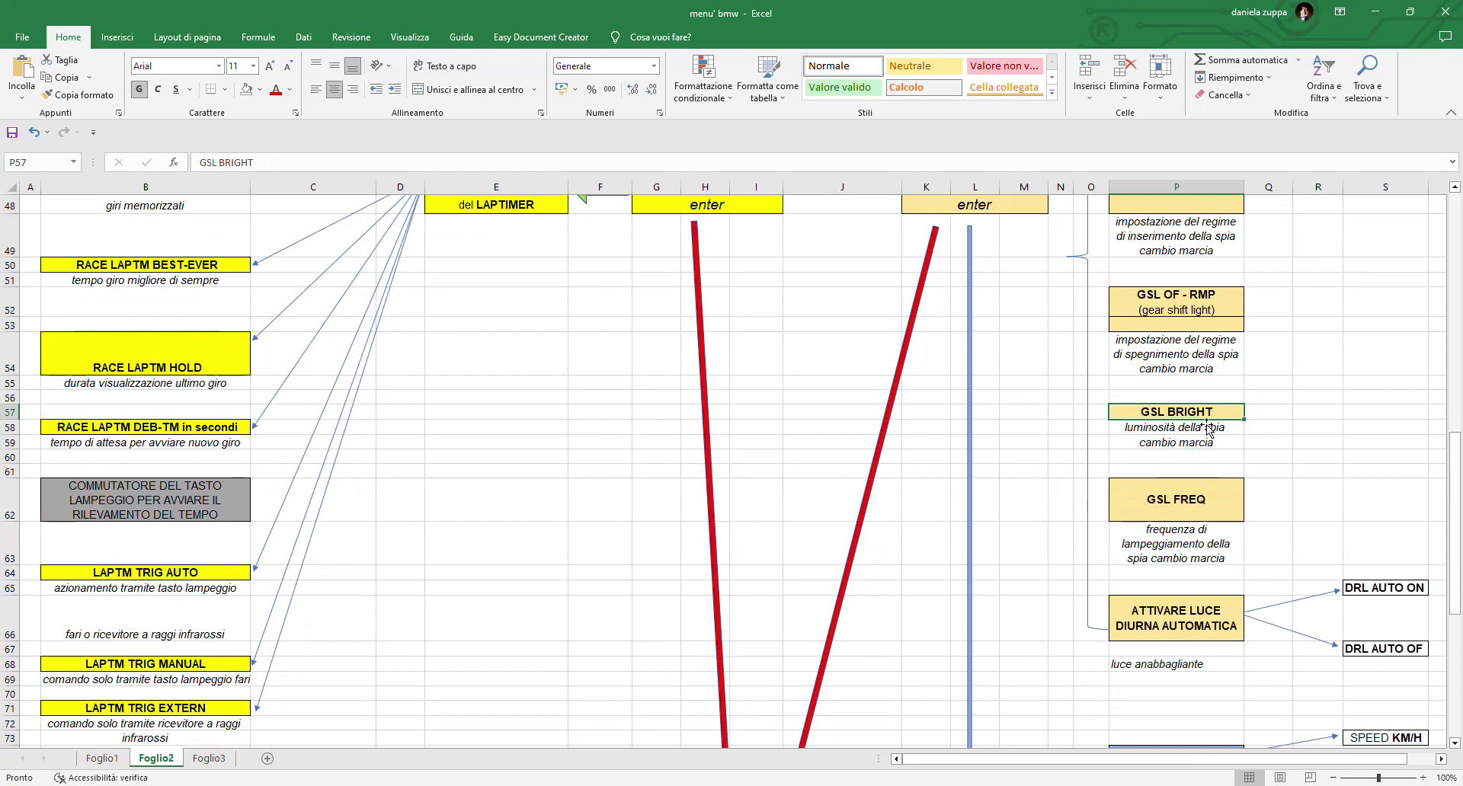
pyautogui.click(1136, 441)
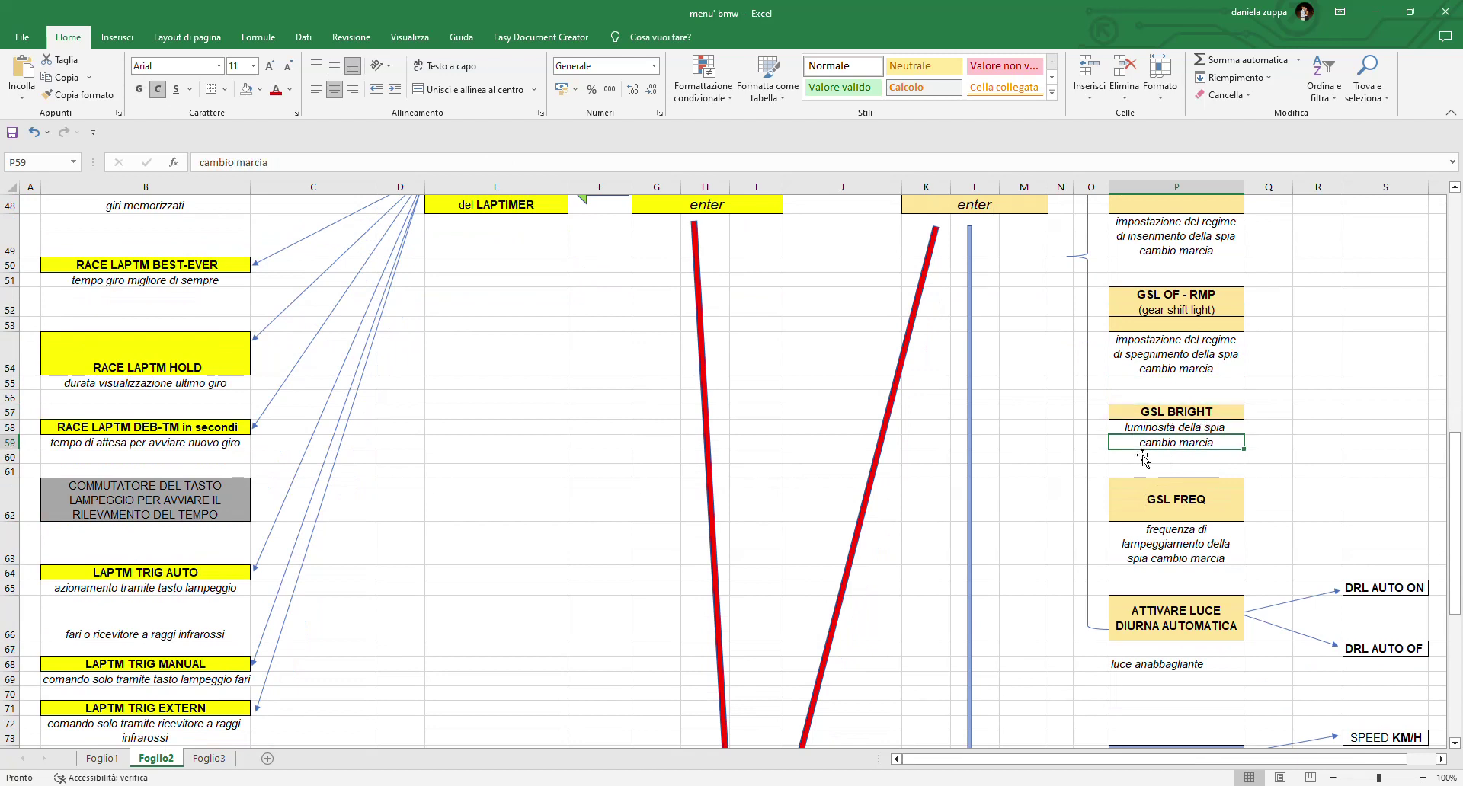
pyautogui.click(1152, 418)
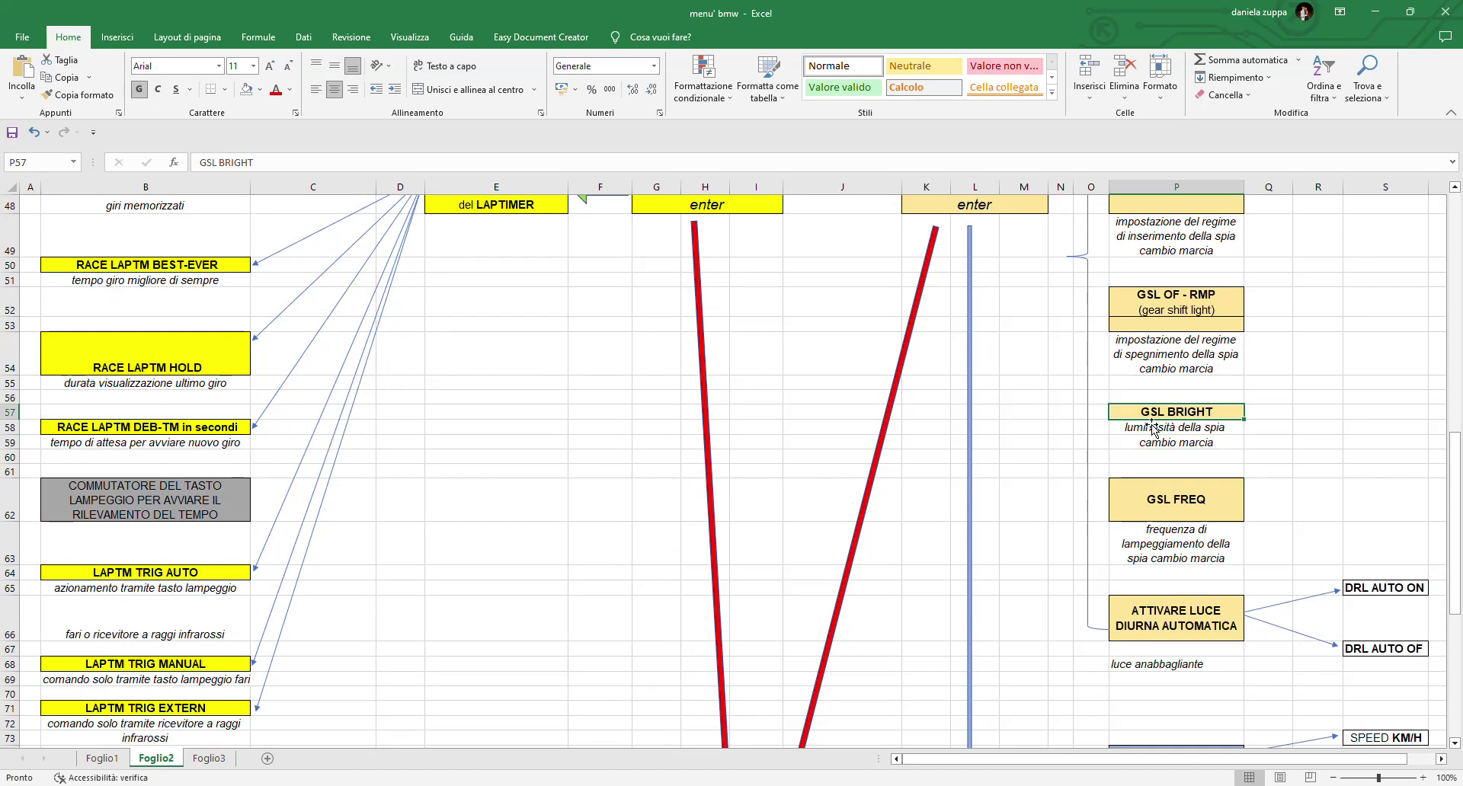
pyautogui.scroll(-1, 1155, 427)
pyautogui.click(1195, 439)
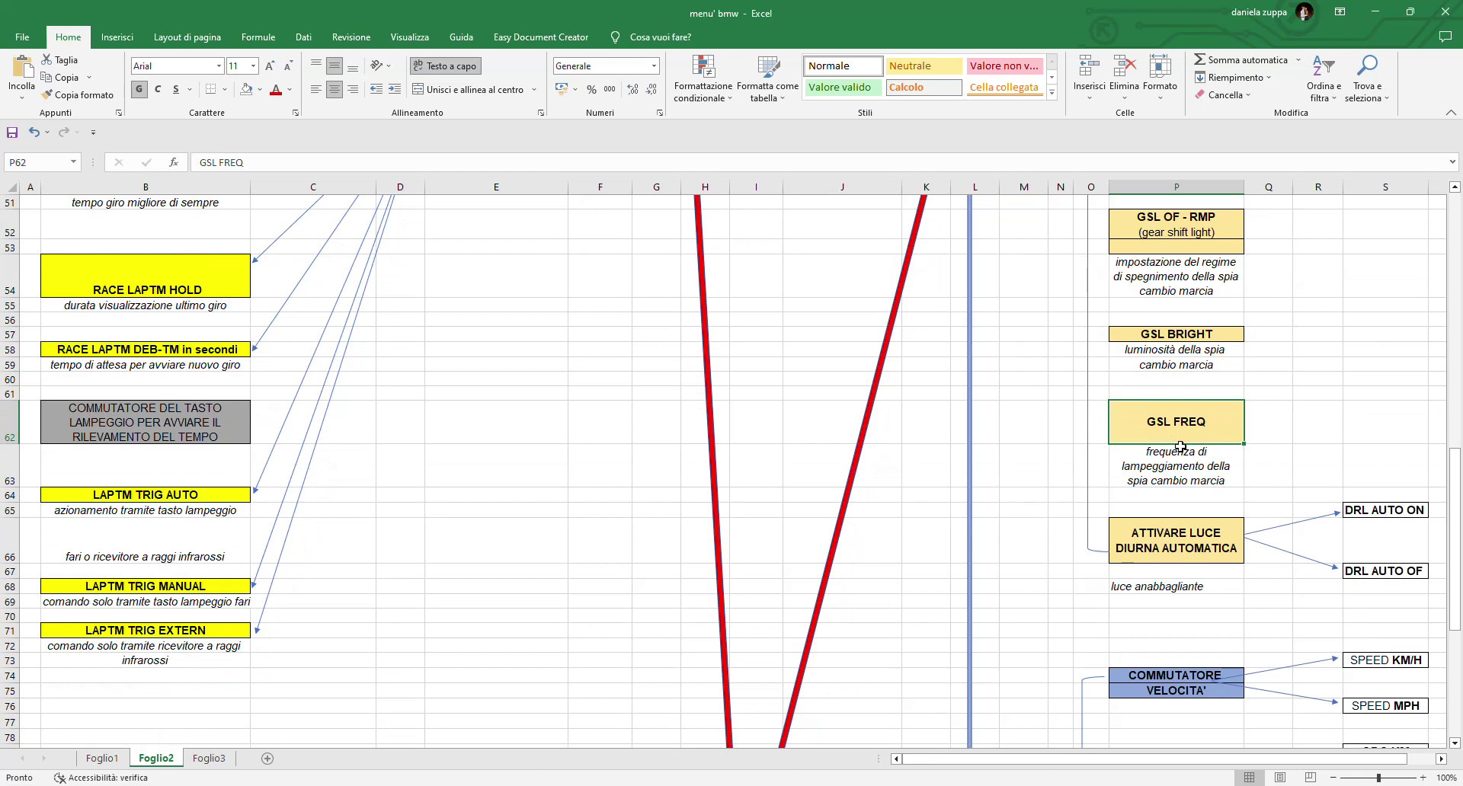
pyautogui.scroll(-1, 1181, 450)
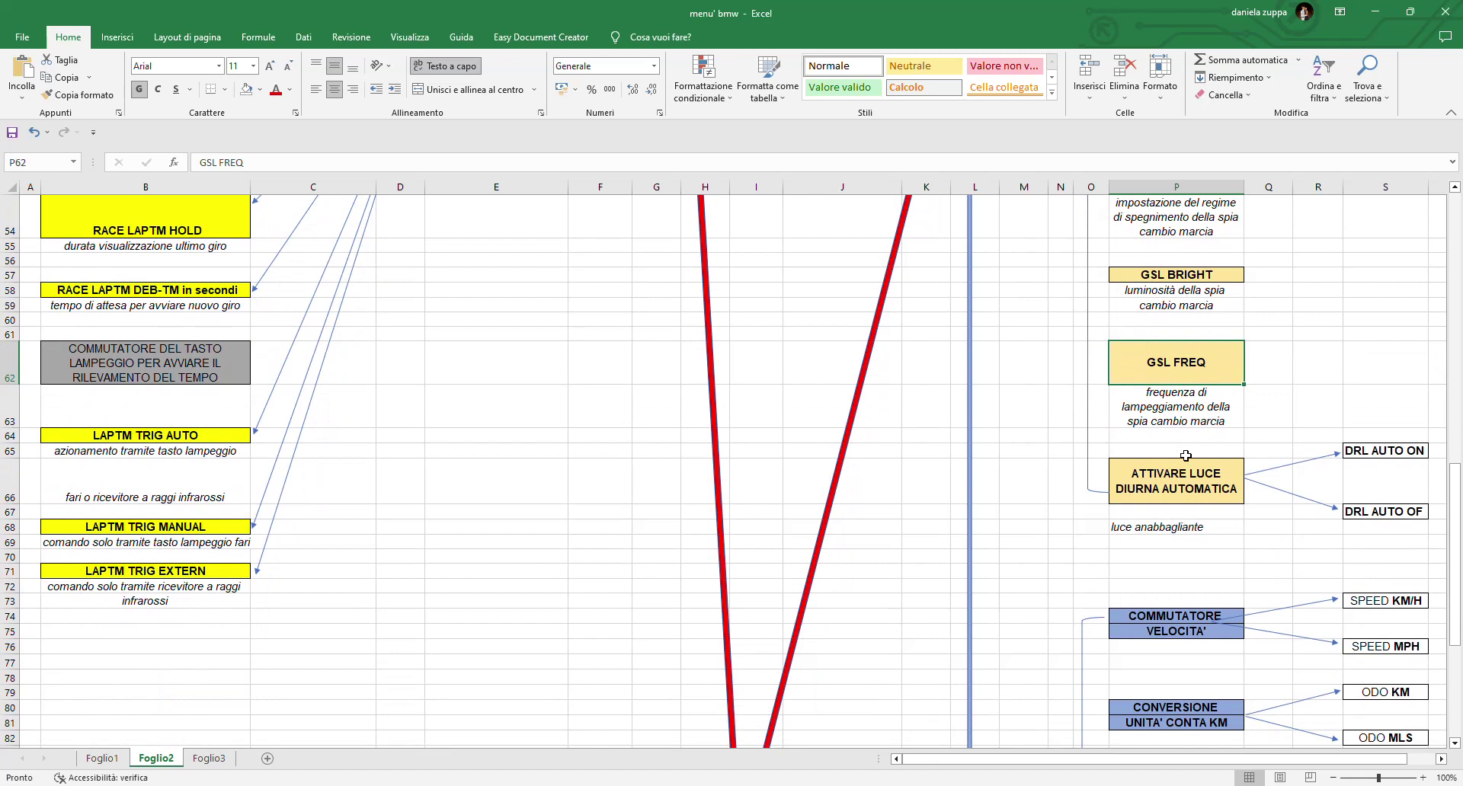
# Step: Examine the ATTIVARE LUCE DIURNA AUTOMATICA entry and its DRL AUTO ON and DRL AUTO OF choices
pyautogui.scroll(-1, 1189, 457)
pyautogui.click(1201, 414)
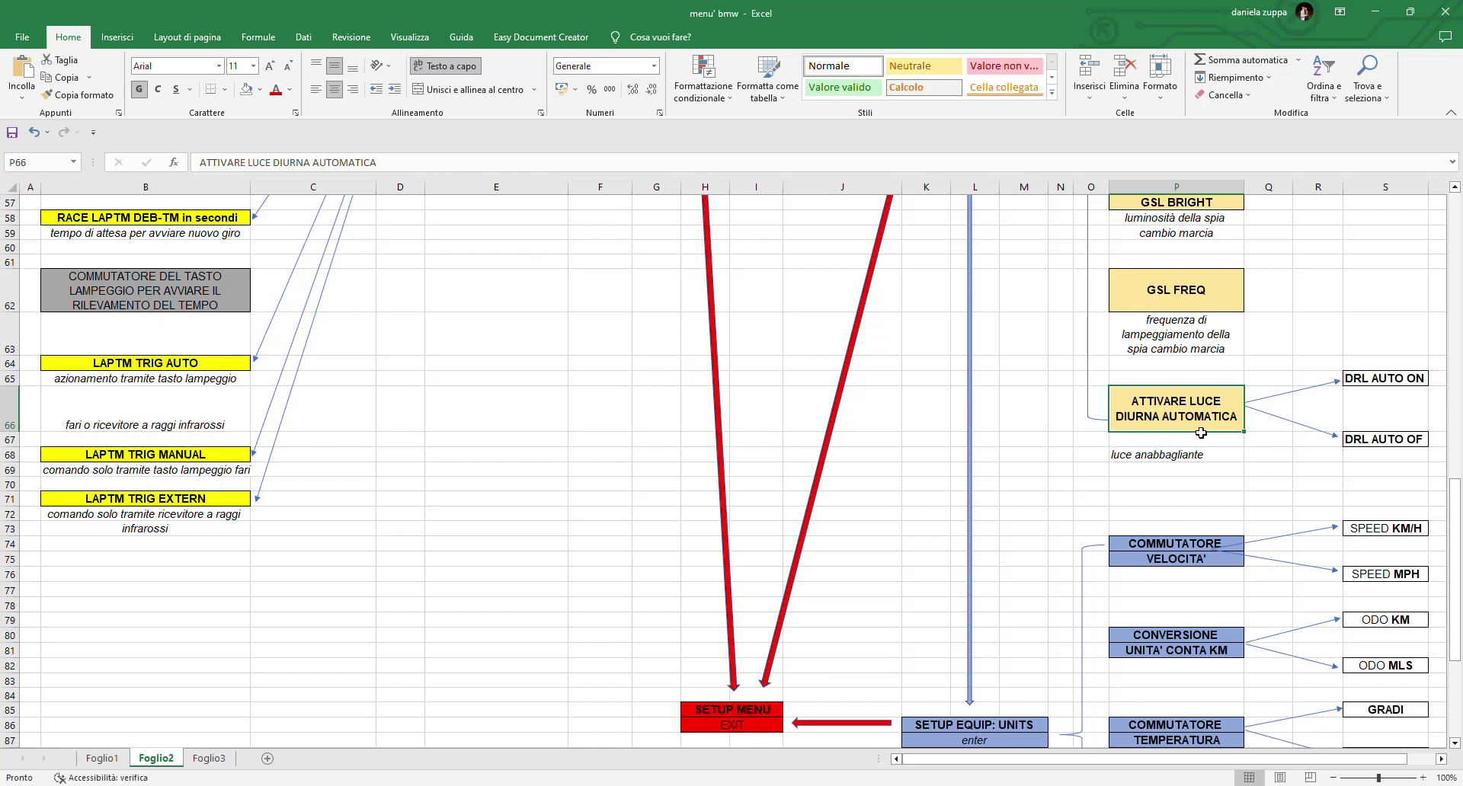
pyautogui.click(1380, 390)
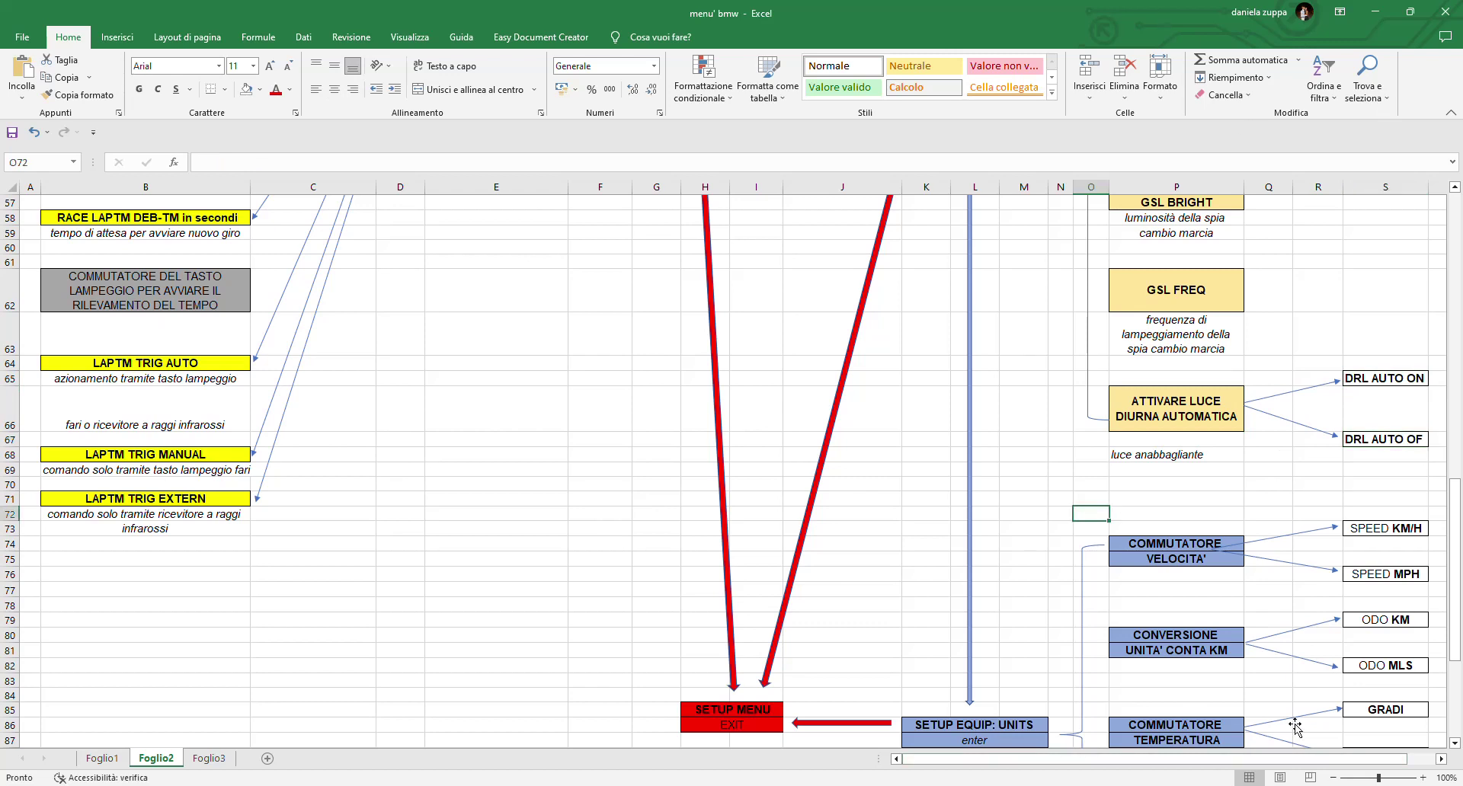
pyautogui.click(1154, 379)
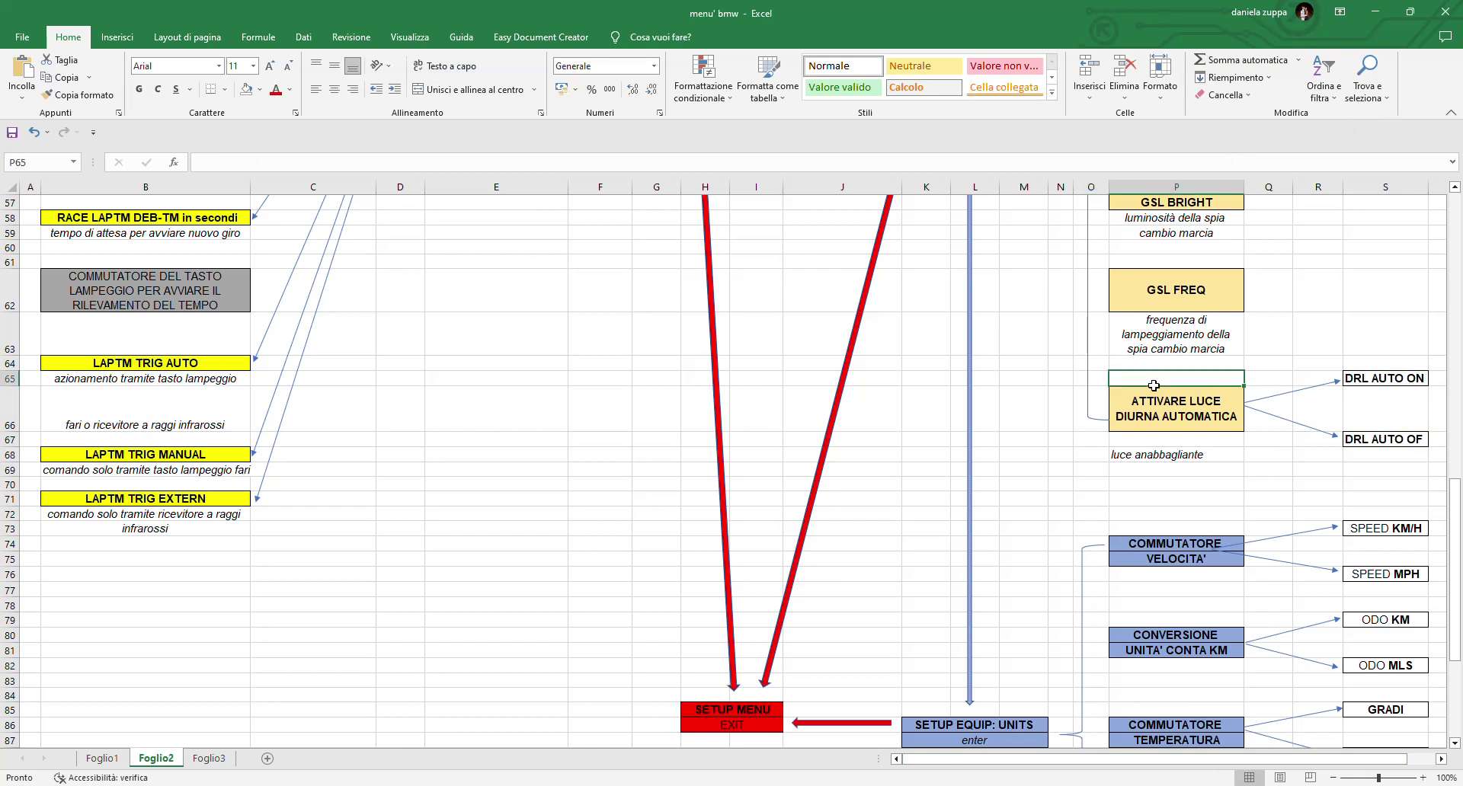
pyautogui.scroll(3, 1136, 418)
pyautogui.scroll(2, 1018, 294)
pyautogui.click(1018, 293)
pyautogui.scroll(-3, 1052, 395)
pyautogui.click(1158, 531)
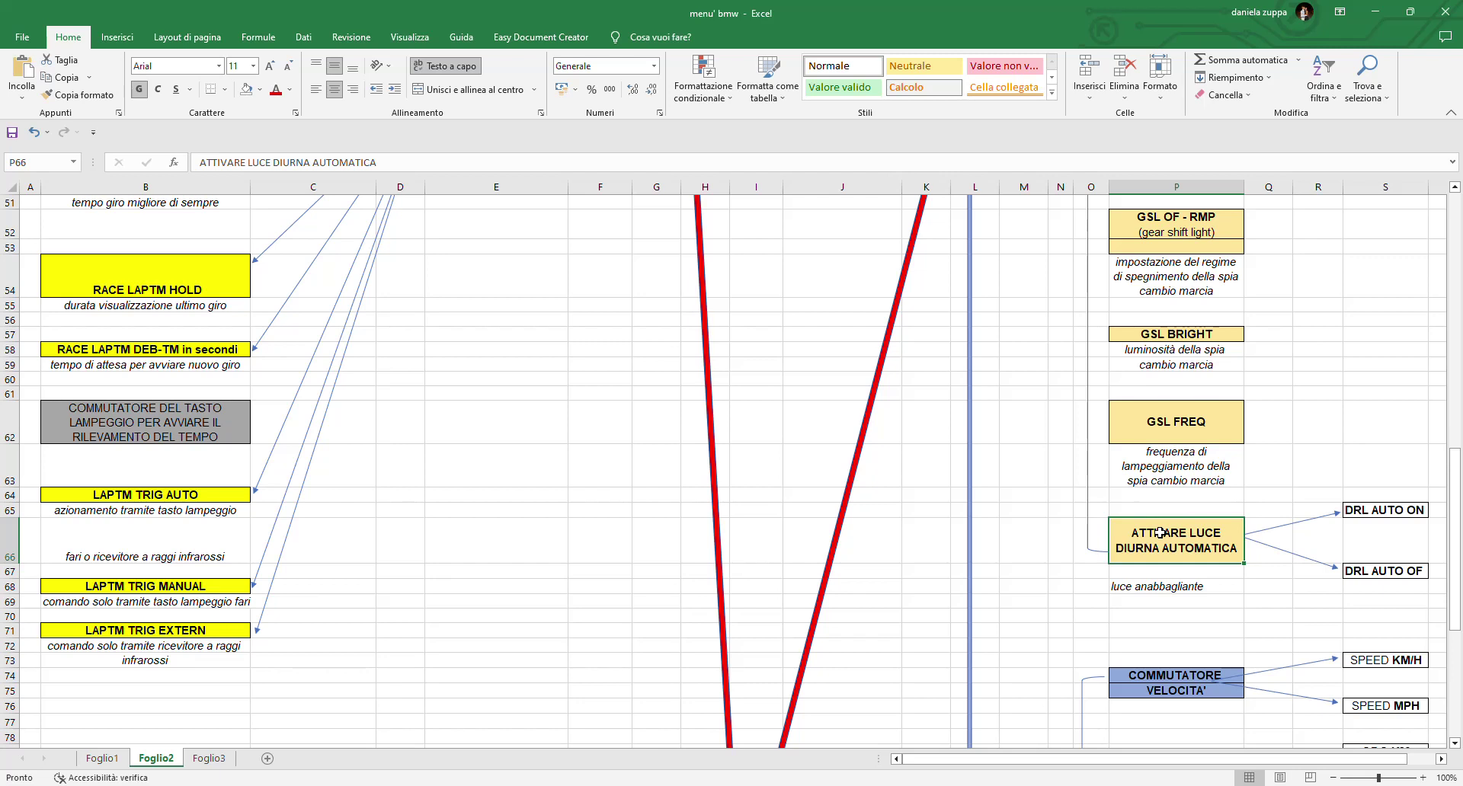
pyautogui.scroll(-3, 1159, 533)
pyautogui.scroll(3, 1159, 532)
pyautogui.scroll(-2, 1159, 532)
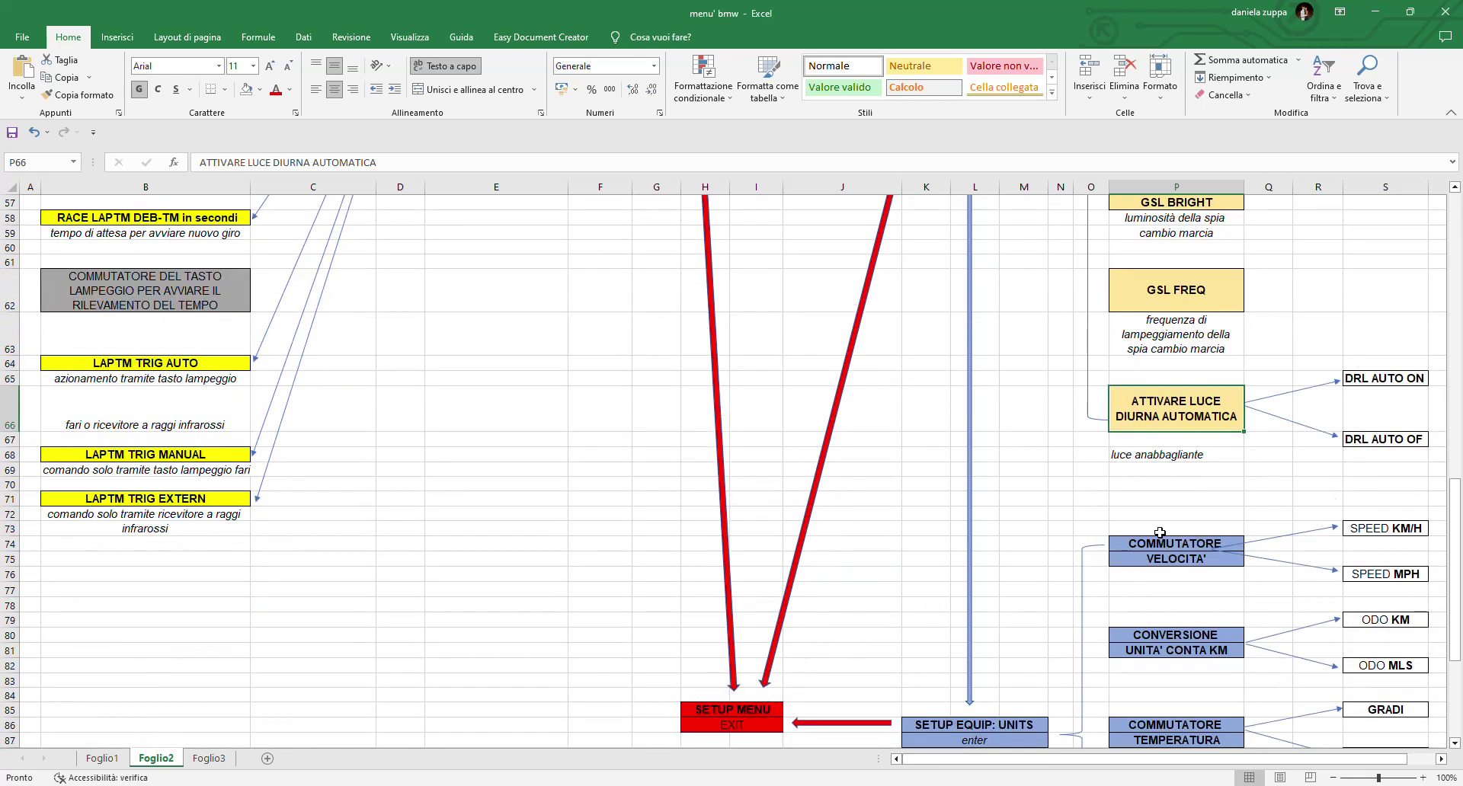
# Step: Return to the SETUP EQUIPMENT block and highlight its options down to ATTIVARE LUCE DIURNA AUTOMATICA
pyautogui.scroll(6, 1035, 391)
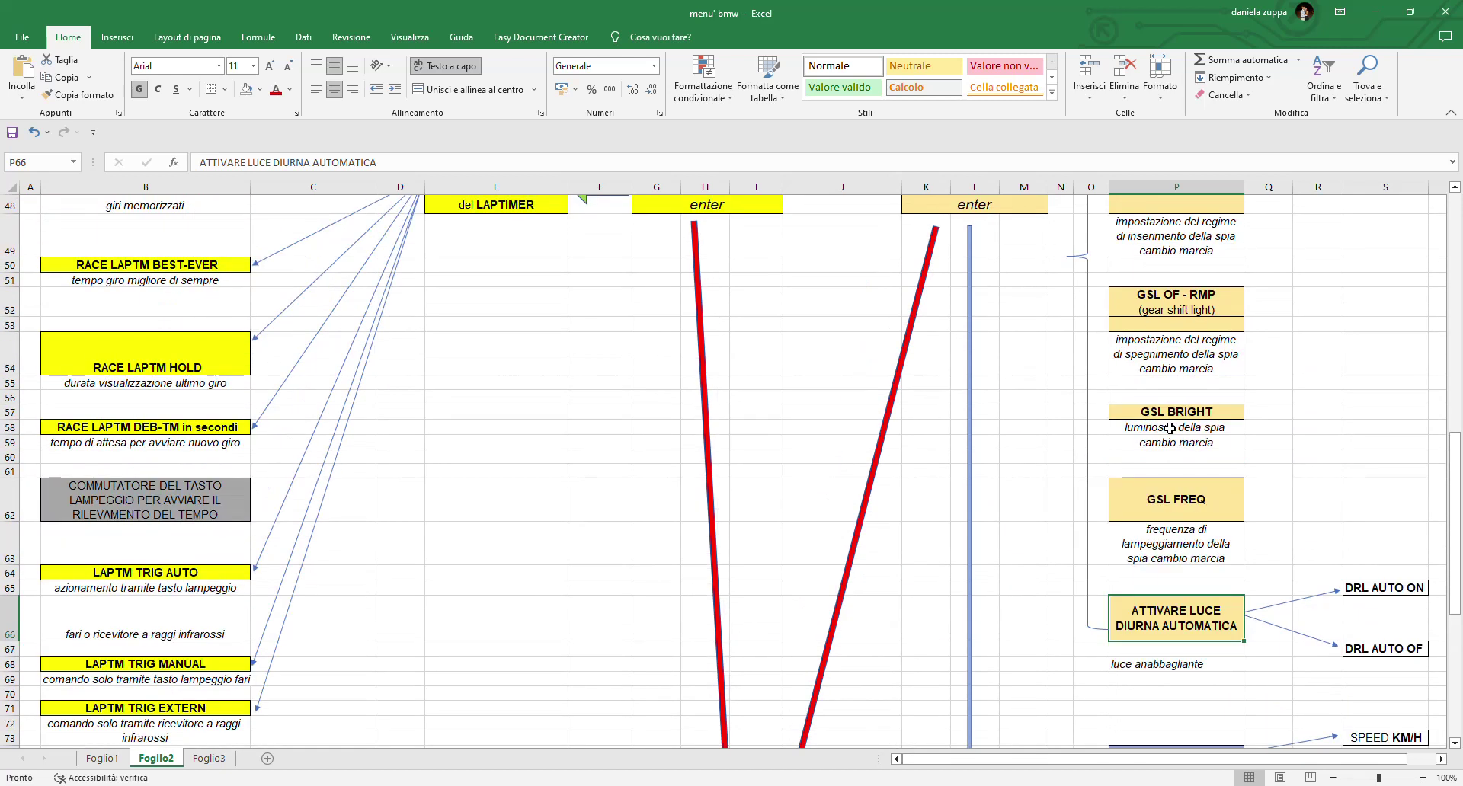
pyautogui.moveTo(986, 336); pyautogui.dragTo(991, 352)
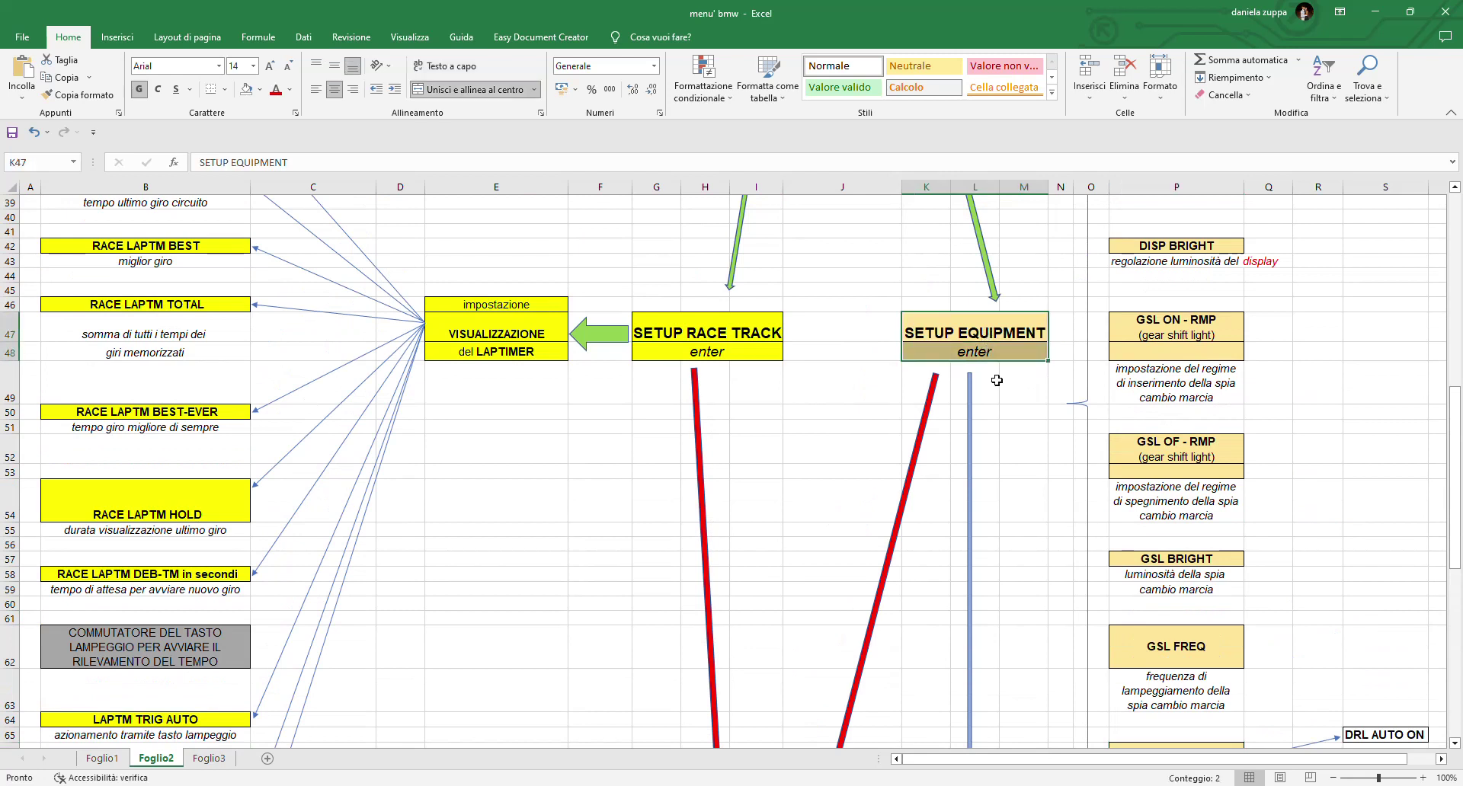
pyautogui.scroll(-3, 996, 380)
pyautogui.moveTo(1166, 212); pyautogui.dragTo(1167, 640)
pyautogui.scroll(-4, 1059, 646)
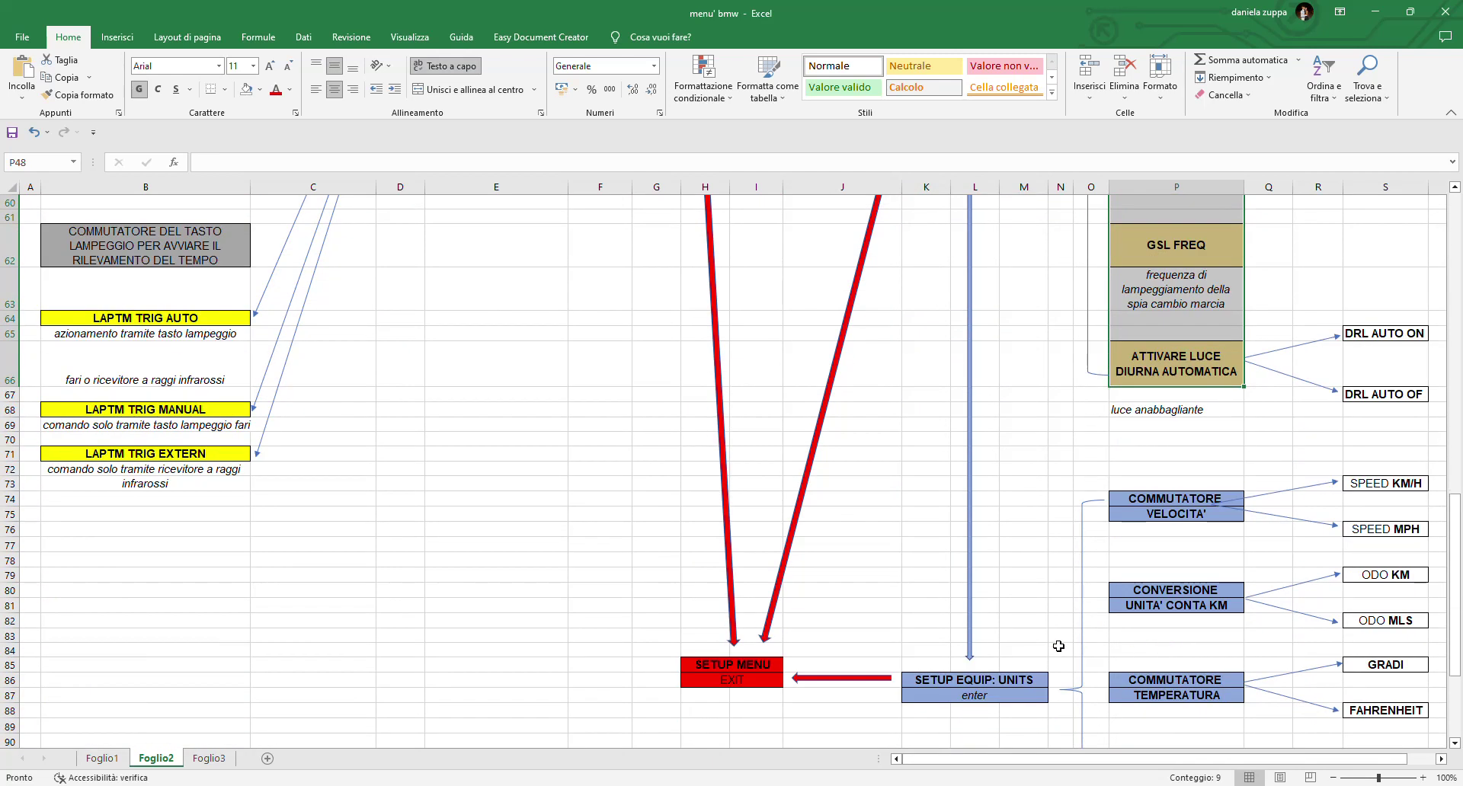
# Step: Select the SETUP EQUIP: UNITS options from COMMUTATORE VELOCITA' down to UNIT CLOCK and review their unit choices
pyautogui.click(1016, 684)
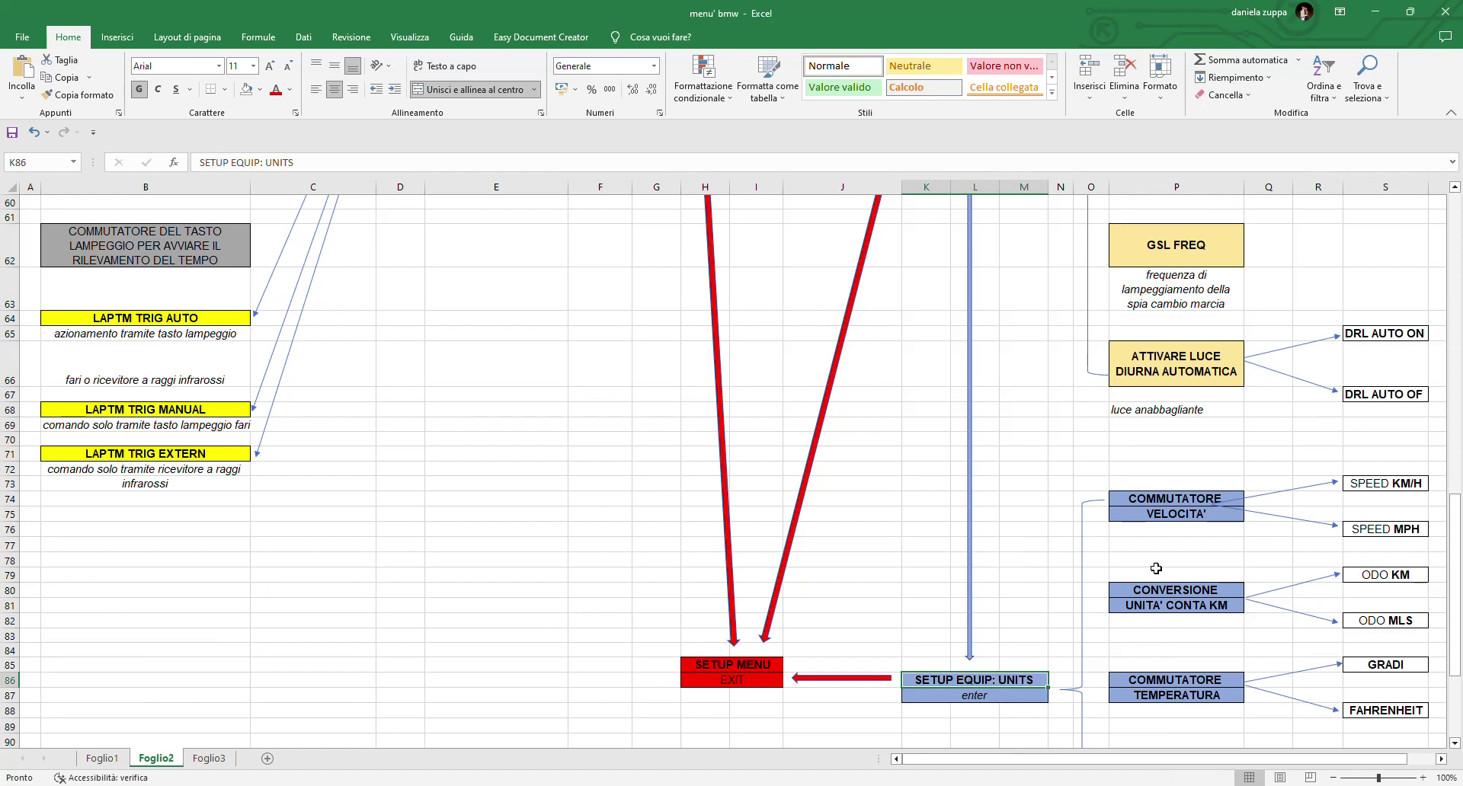
pyautogui.click(1160, 504)
pyautogui.hotkey('ctrl', 'shift', 'Down')
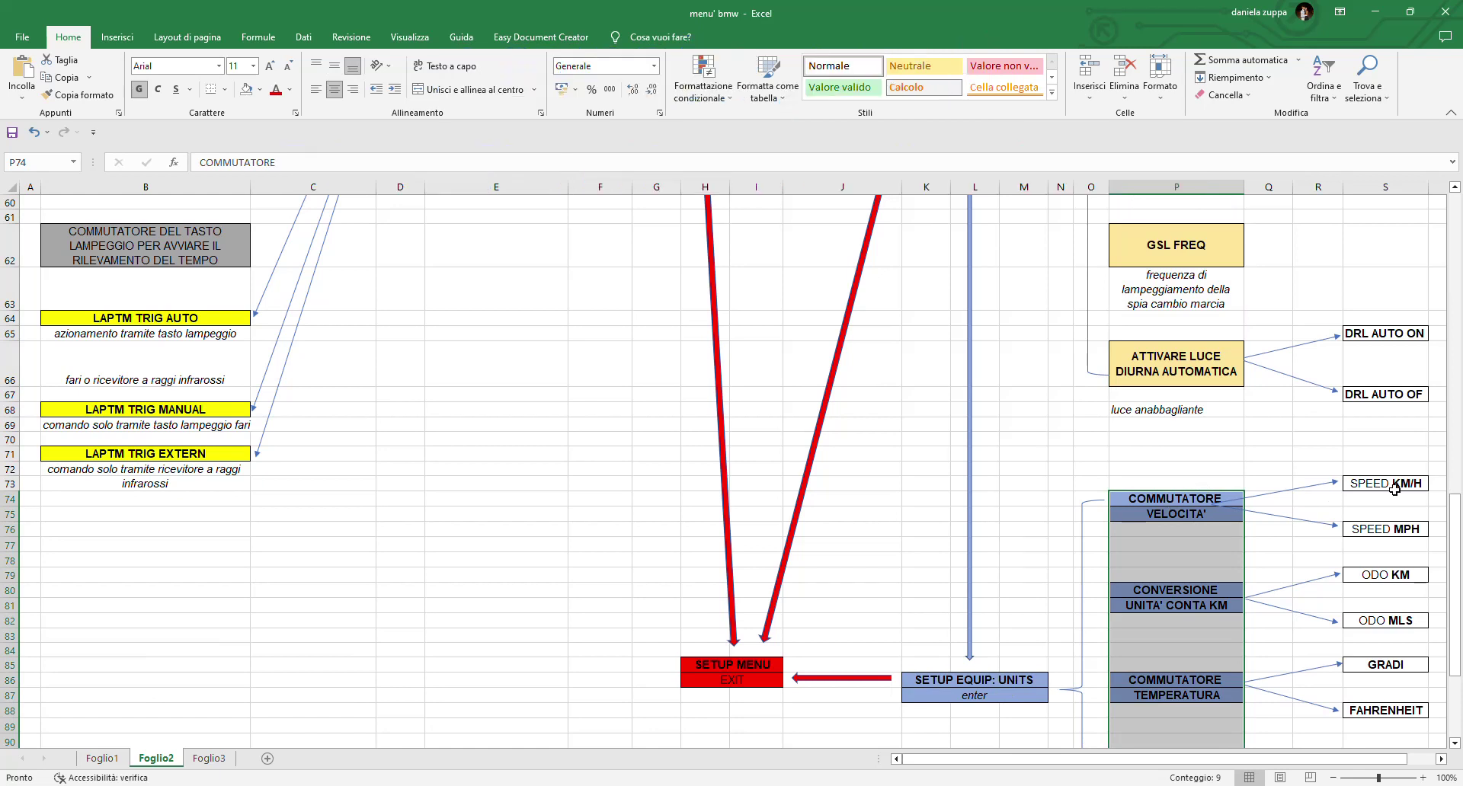
pyautogui.scroll(-1, 1403, 491)
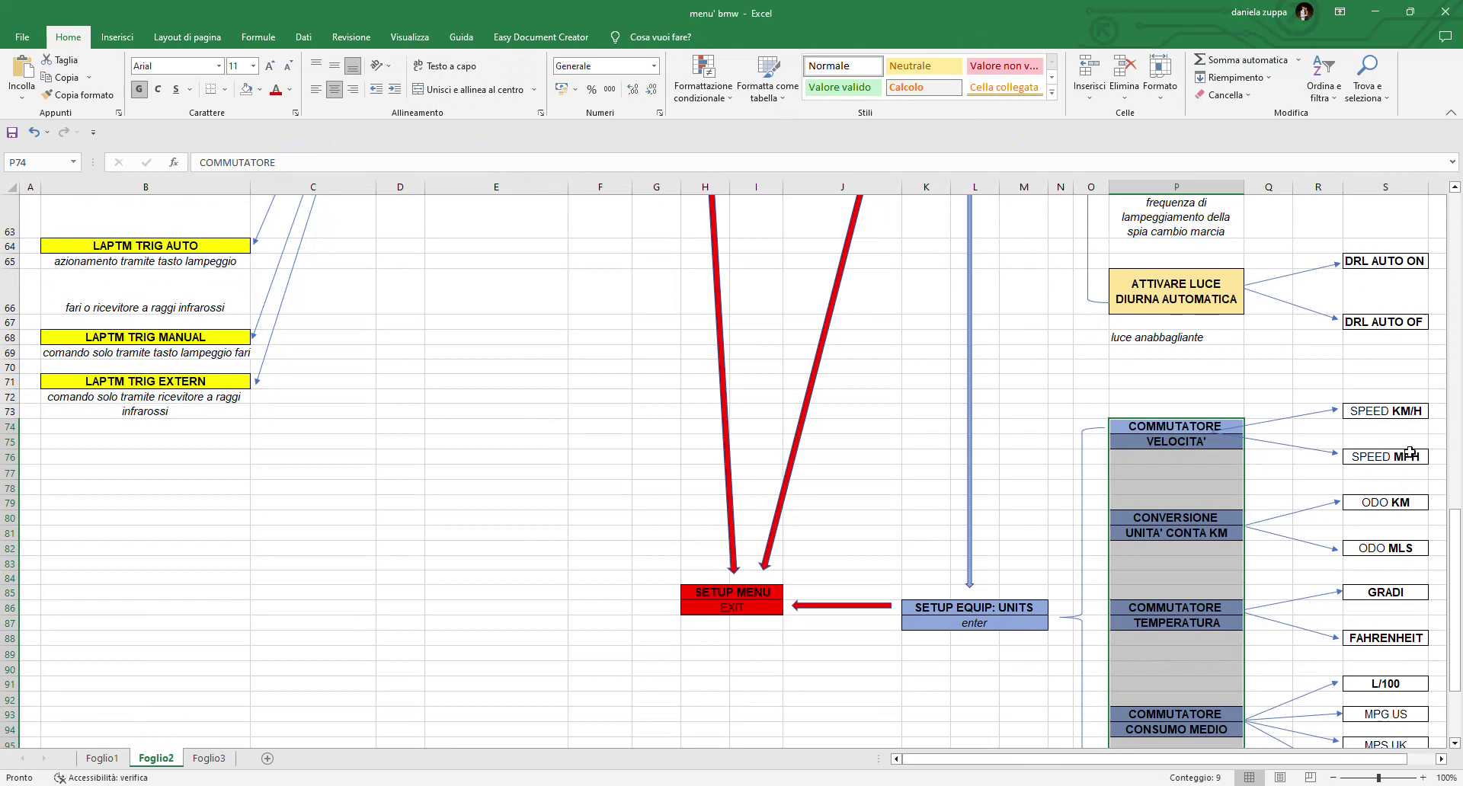
pyautogui.scroll(-1, 1411, 457)
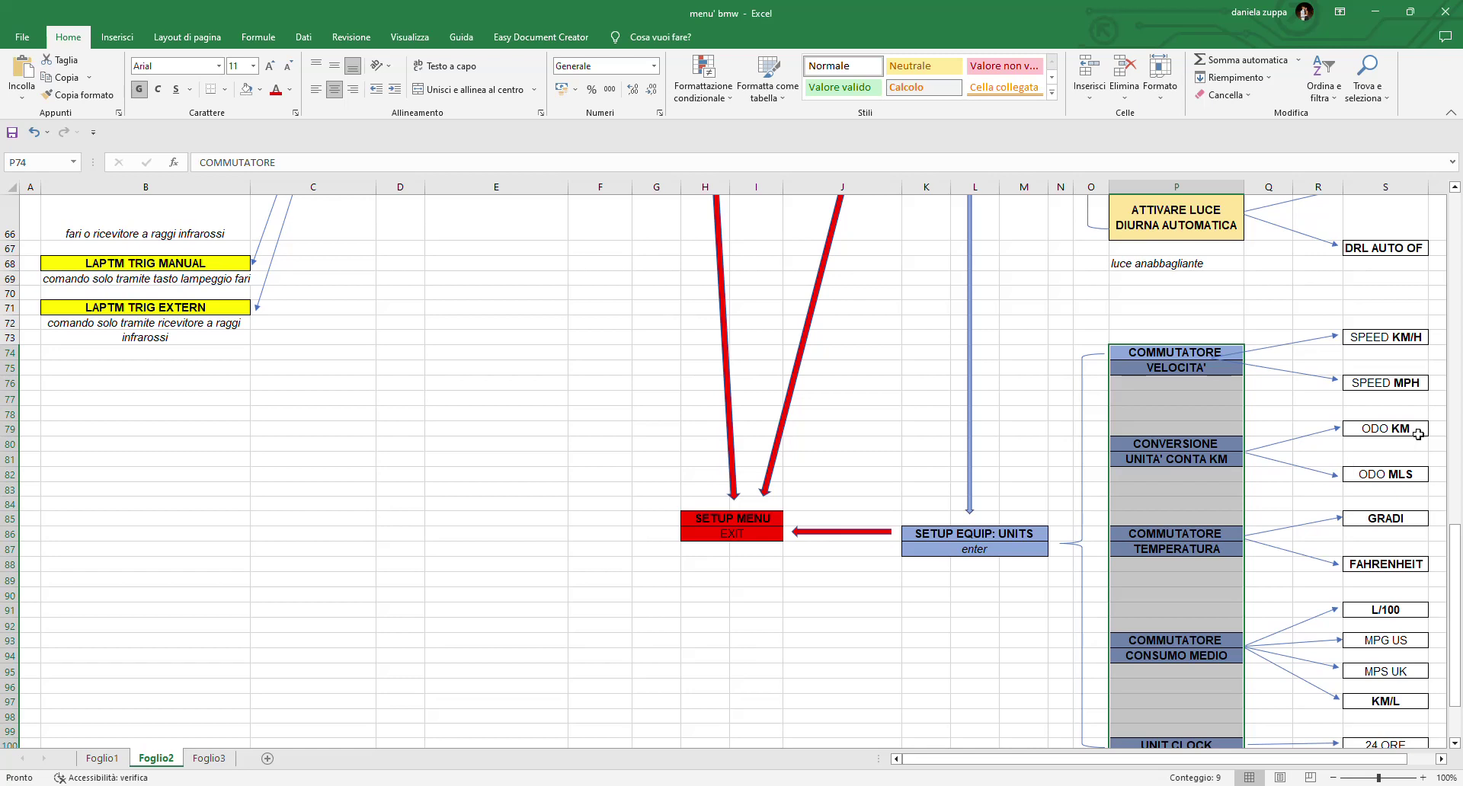
pyautogui.scroll(-2, 1423, 489)
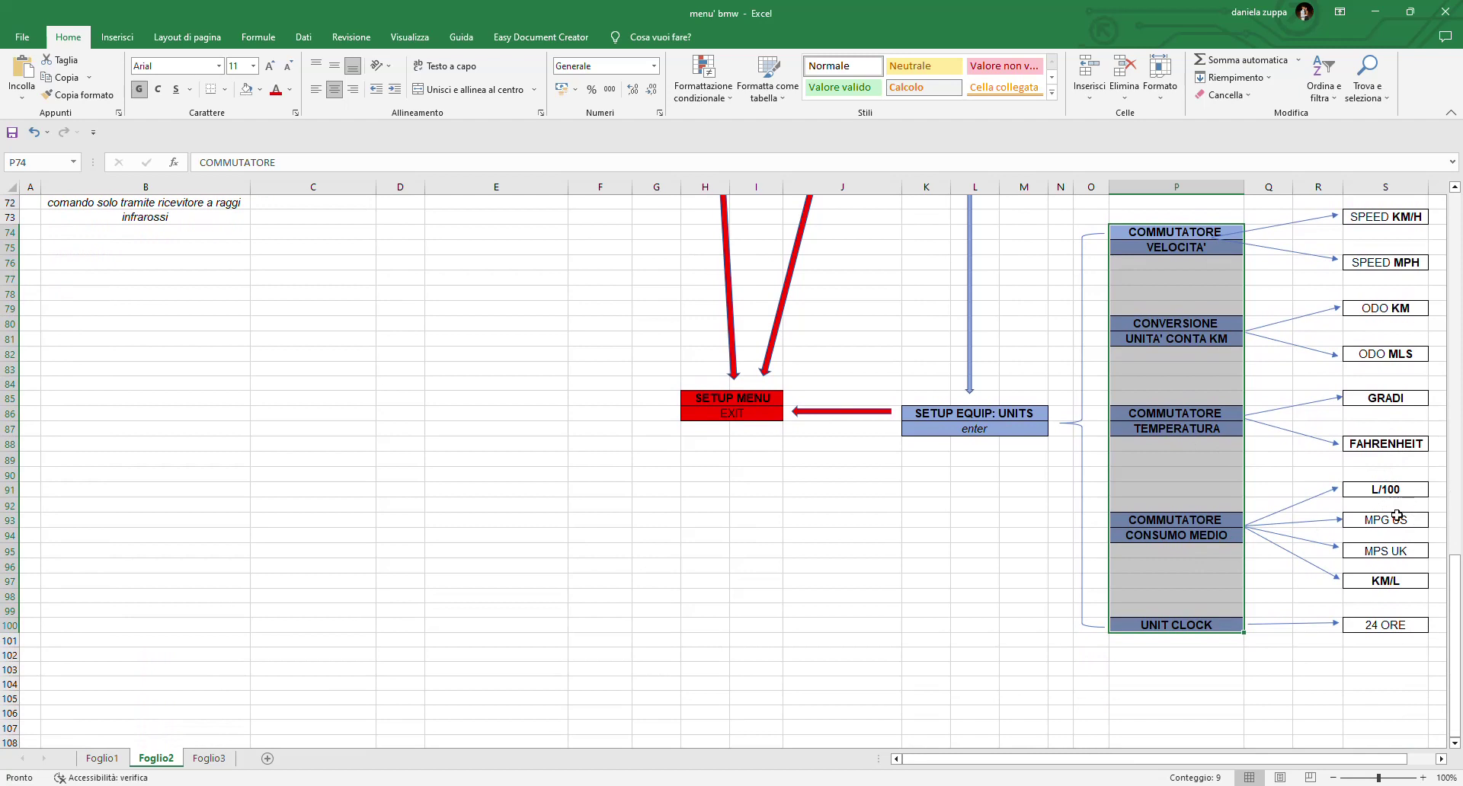
# Step: Return from the unit choices to SETUP EQUIP: UNITS and highlight the red SETUP MENU EXIT block it points to
pyautogui.scroll(-2, 1214, 547)
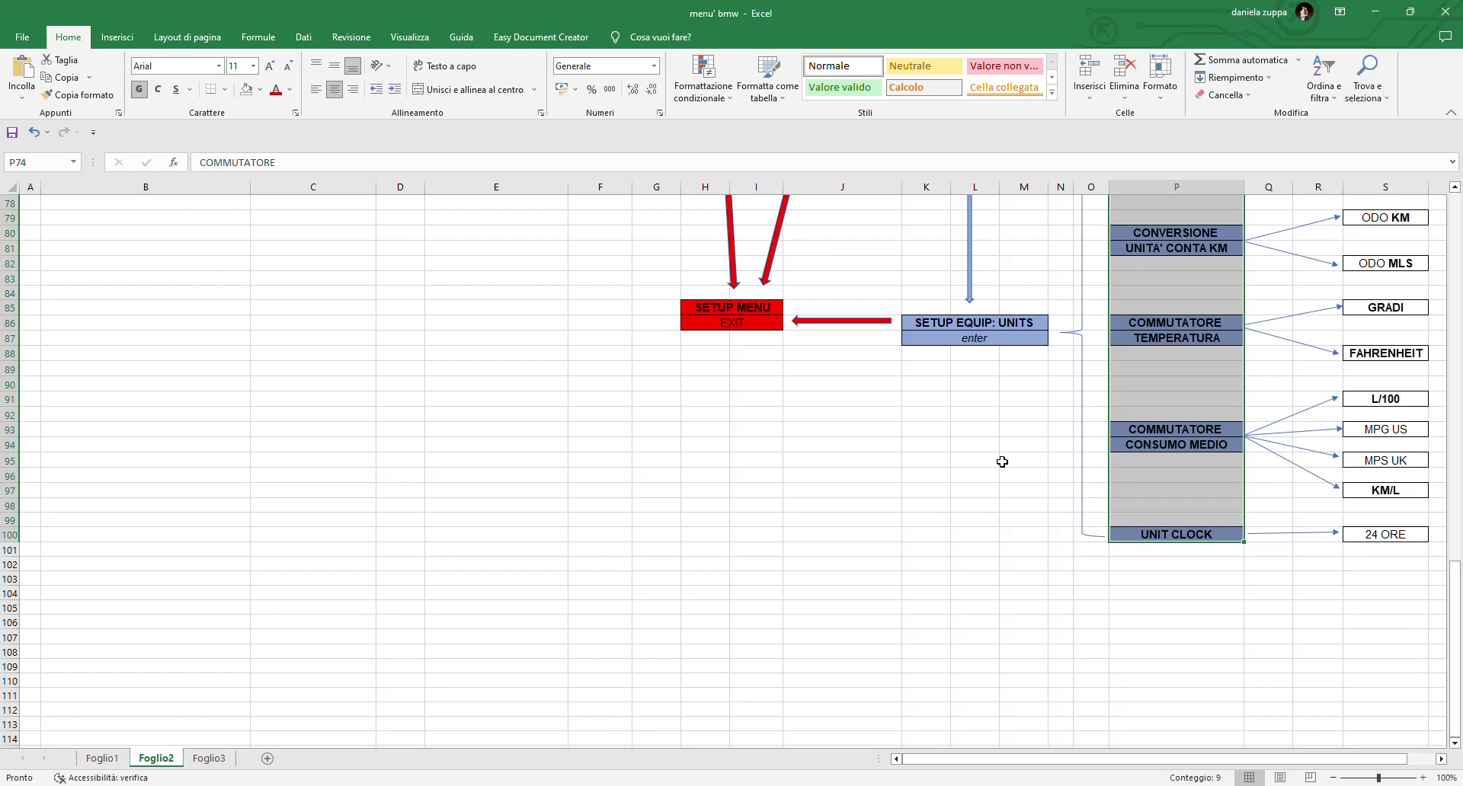
pyautogui.scroll(4, 1045, 493)
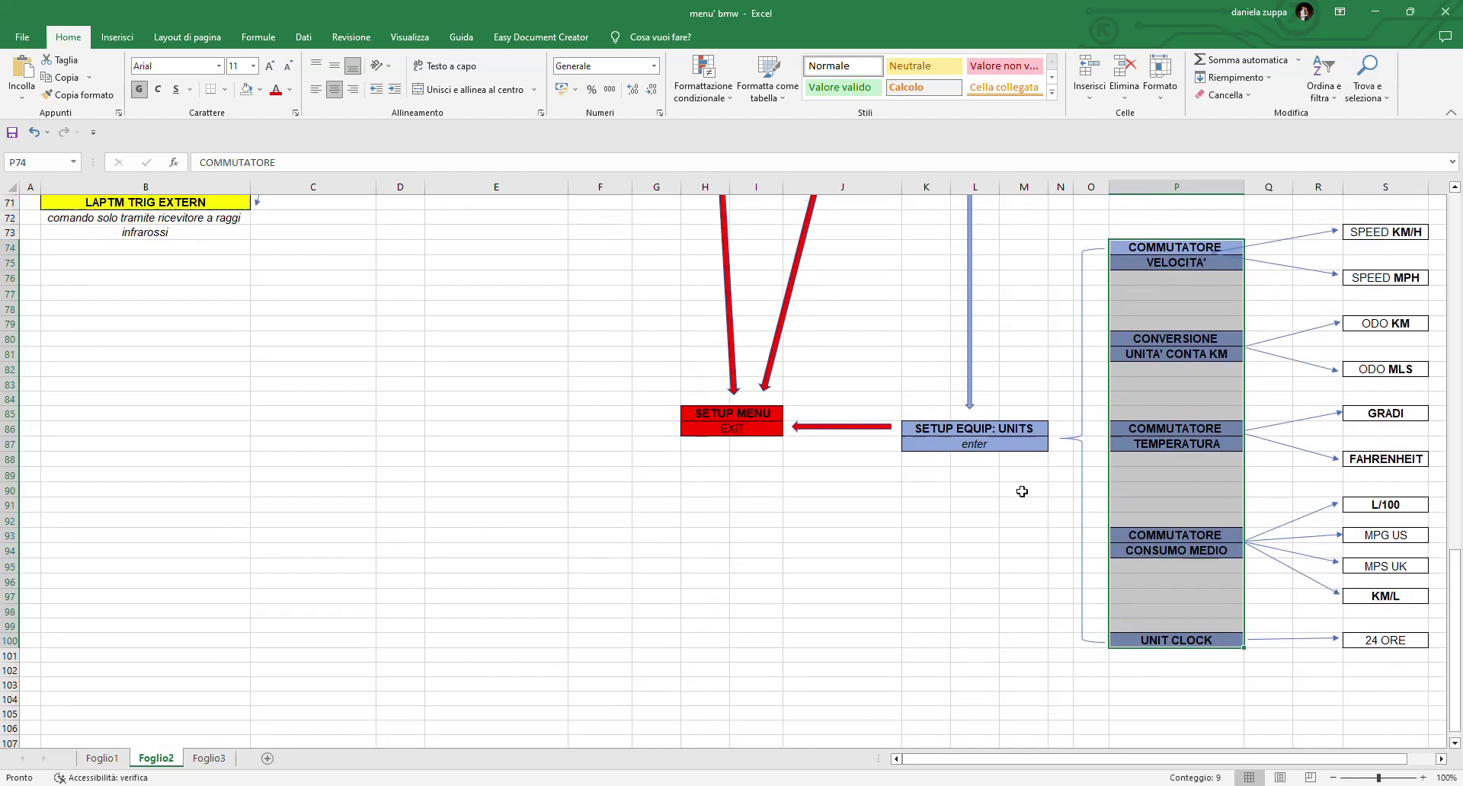
pyautogui.moveTo(736, 520); pyautogui.dragTo(736, 546)
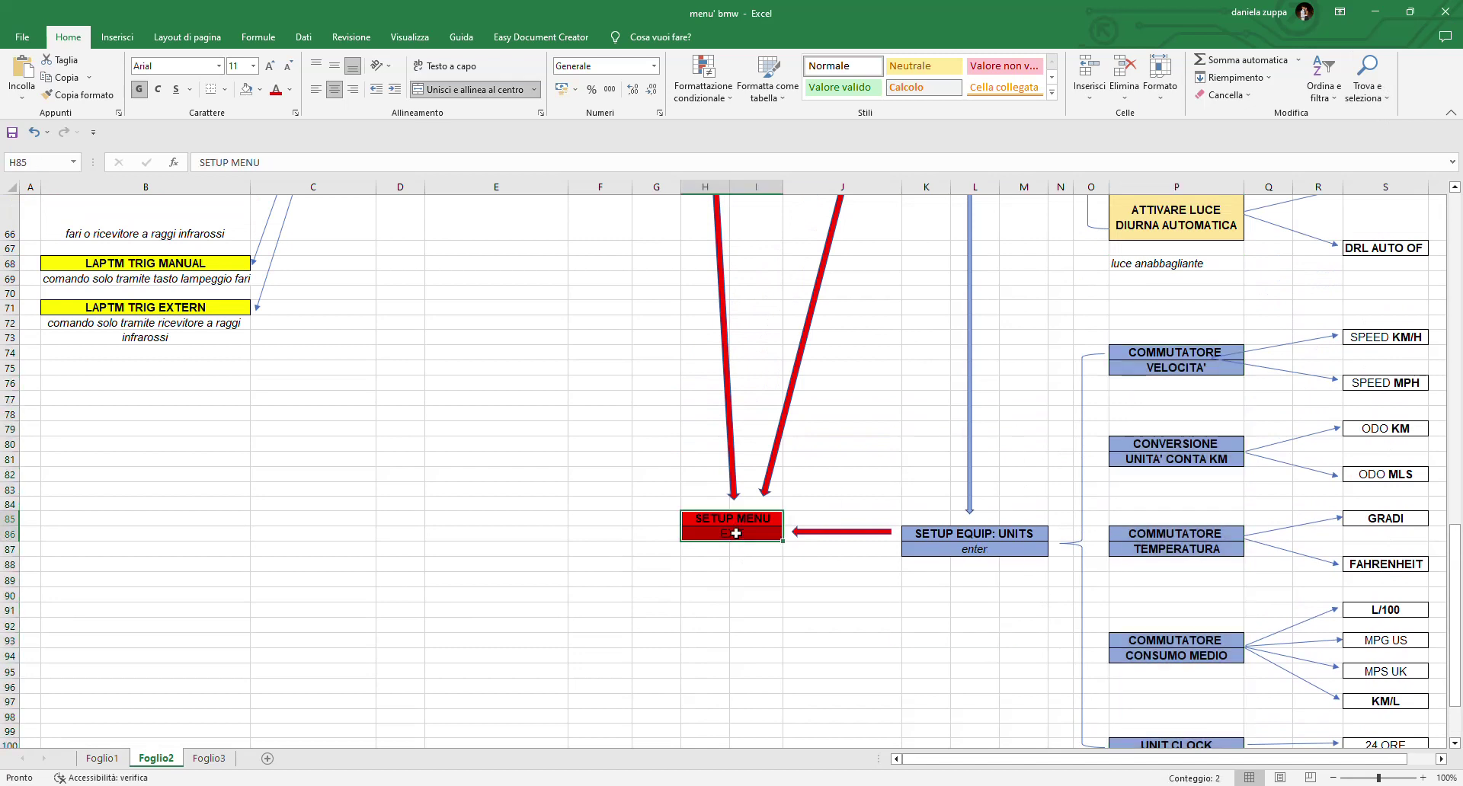
# Step: Go back through the SETUP EQUIPMENT and SETUP RACE TRACK blocks and highlight the impostazione VISUALIZZAZIONE del LAPTIMER block
pyautogui.scroll(4, 789, 537)
pyautogui.scroll(5, 789, 537)
pyautogui.scroll(3, 953, 313)
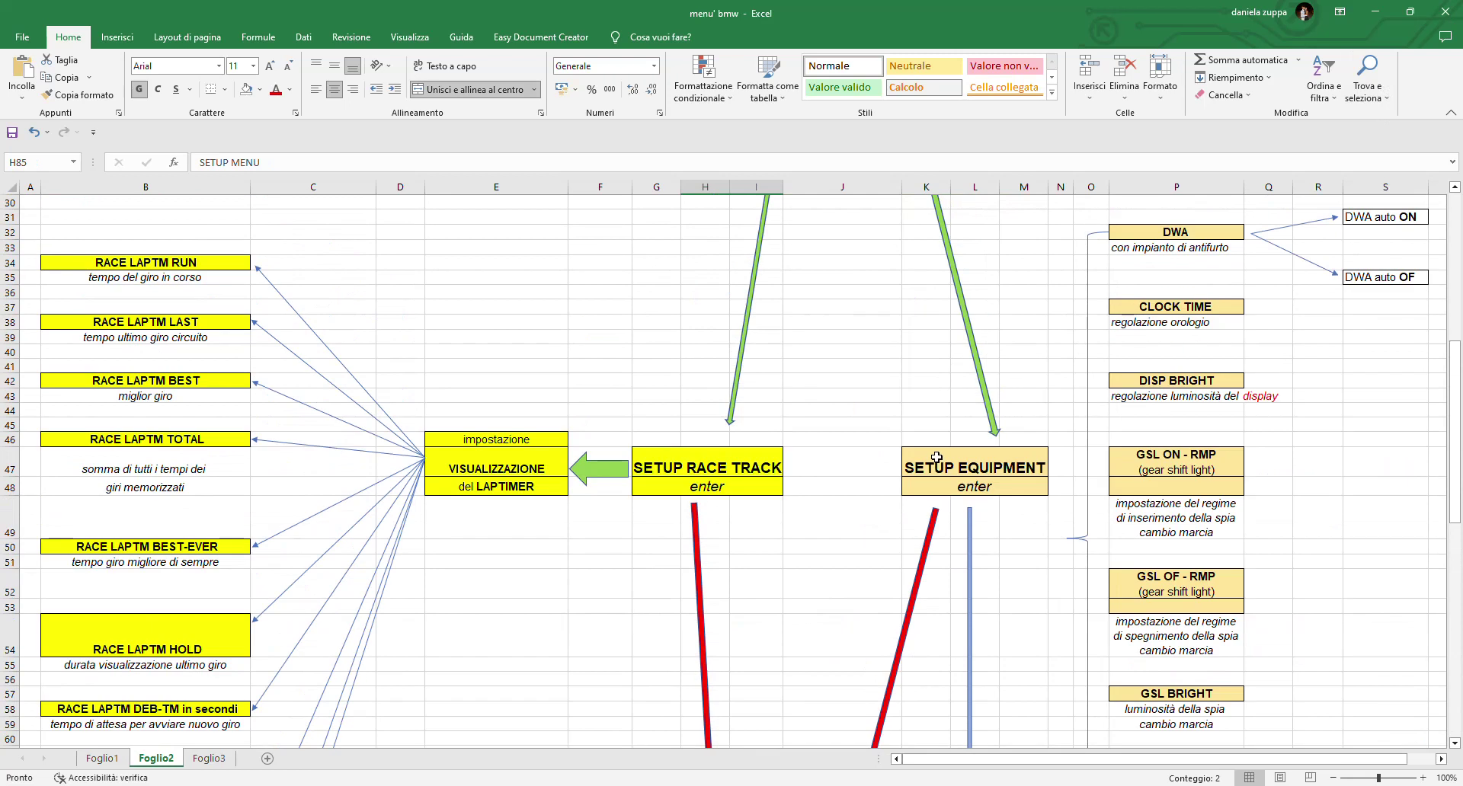
pyautogui.click(938, 466)
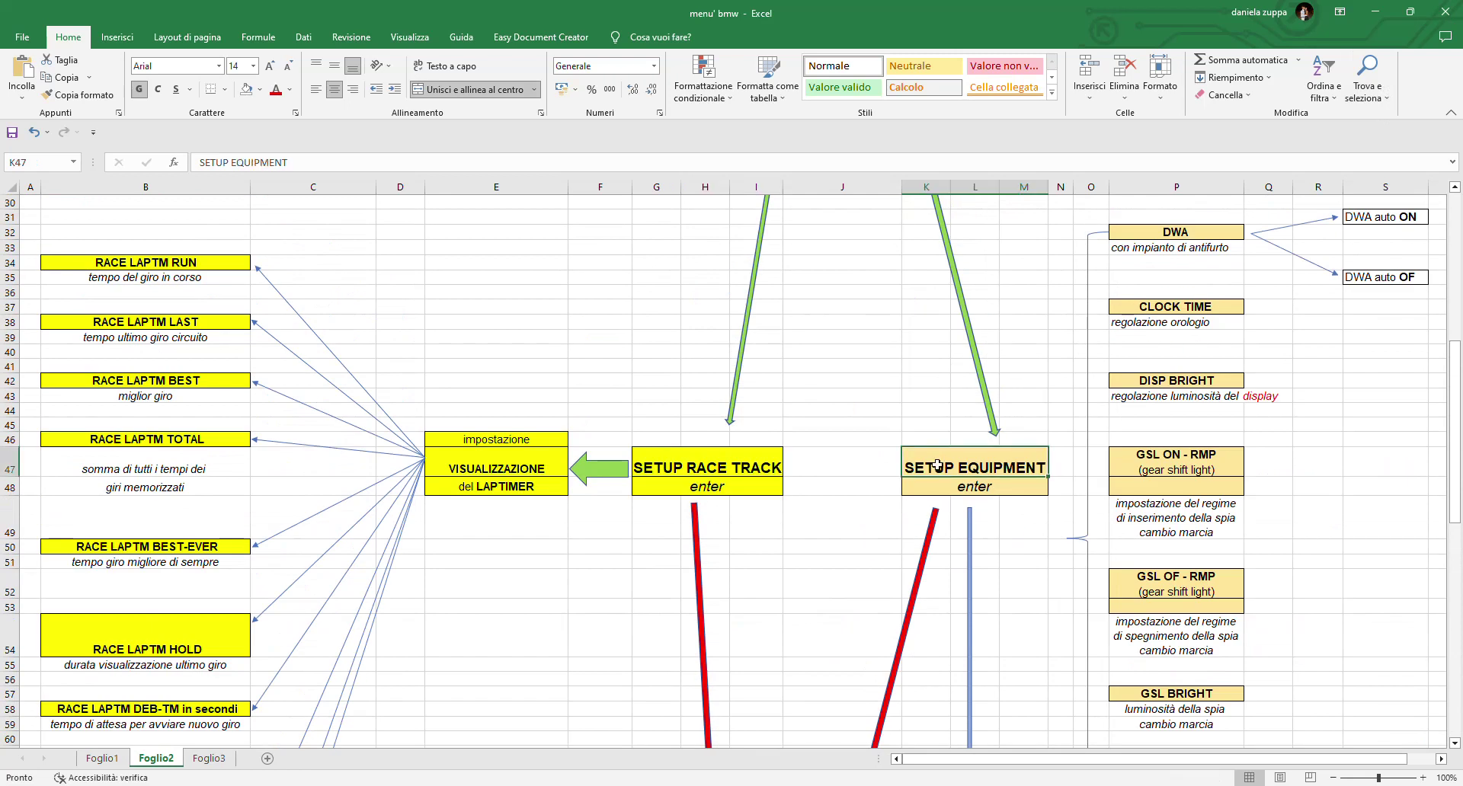
pyautogui.click(698, 467)
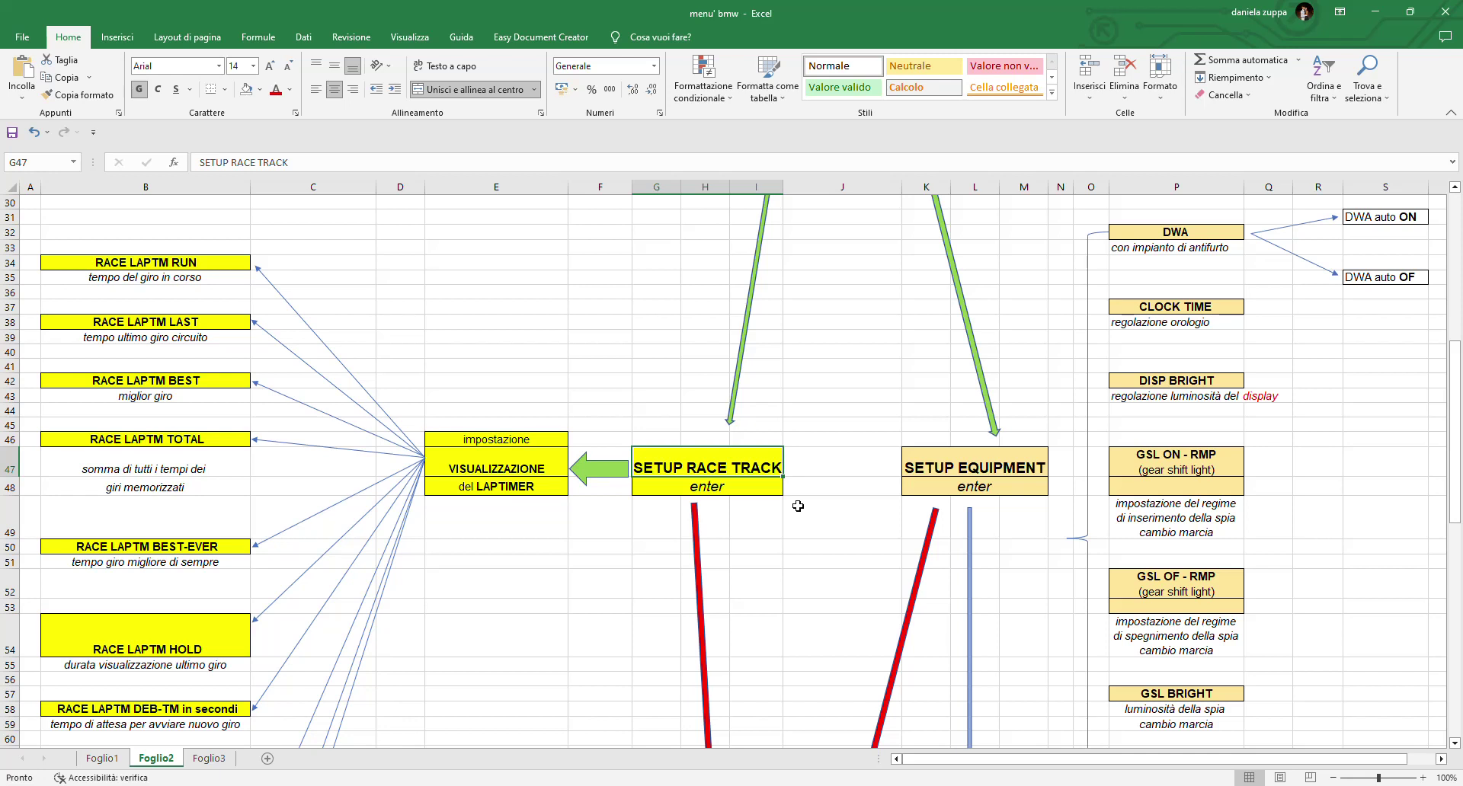
pyautogui.moveTo(495, 440); pyautogui.dragTo(493, 485)
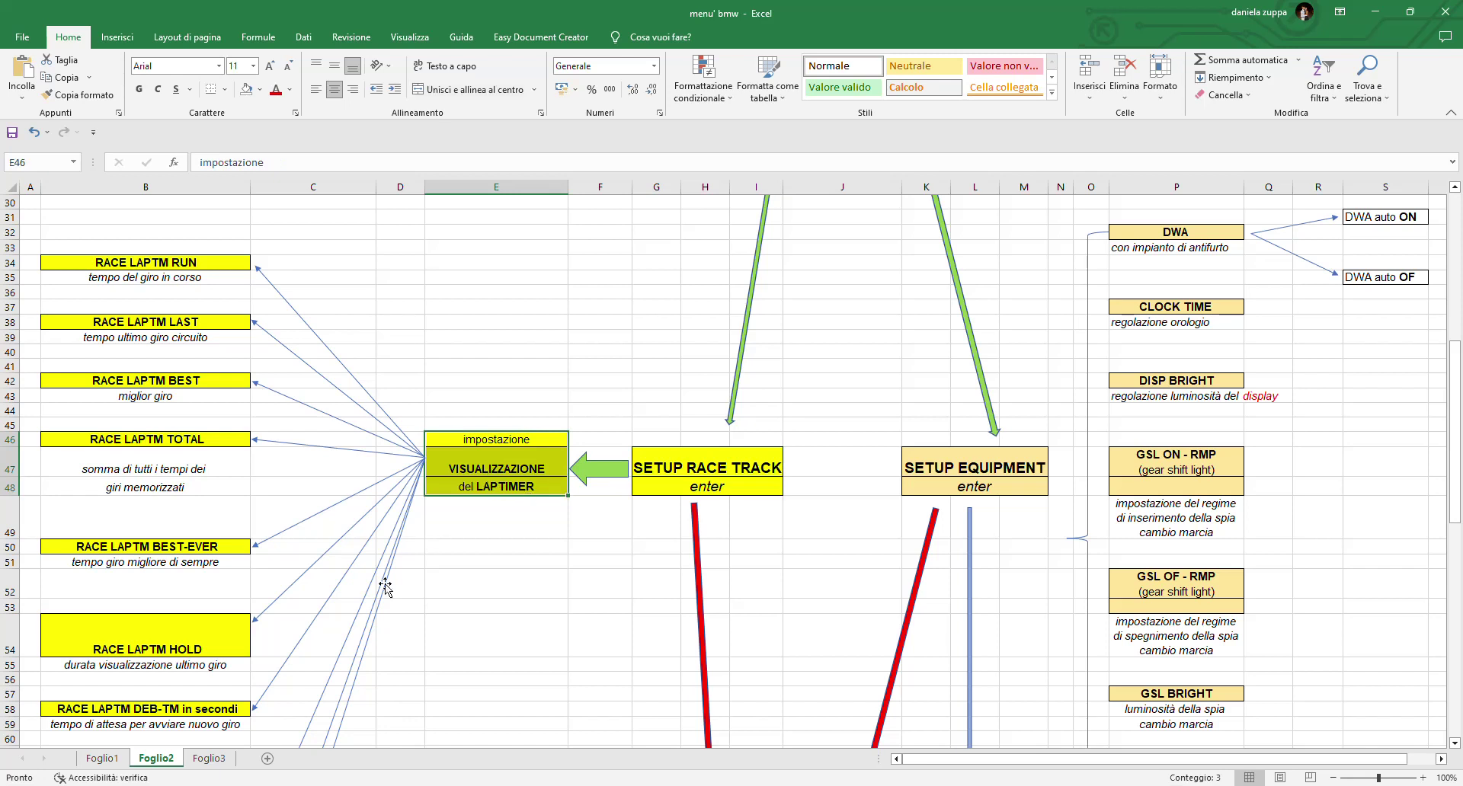
# Step: Open Foglio3 and examine the first display variant, checking RUN on the 3° line and BEST on the 4° line
pyautogui.click(211, 759)
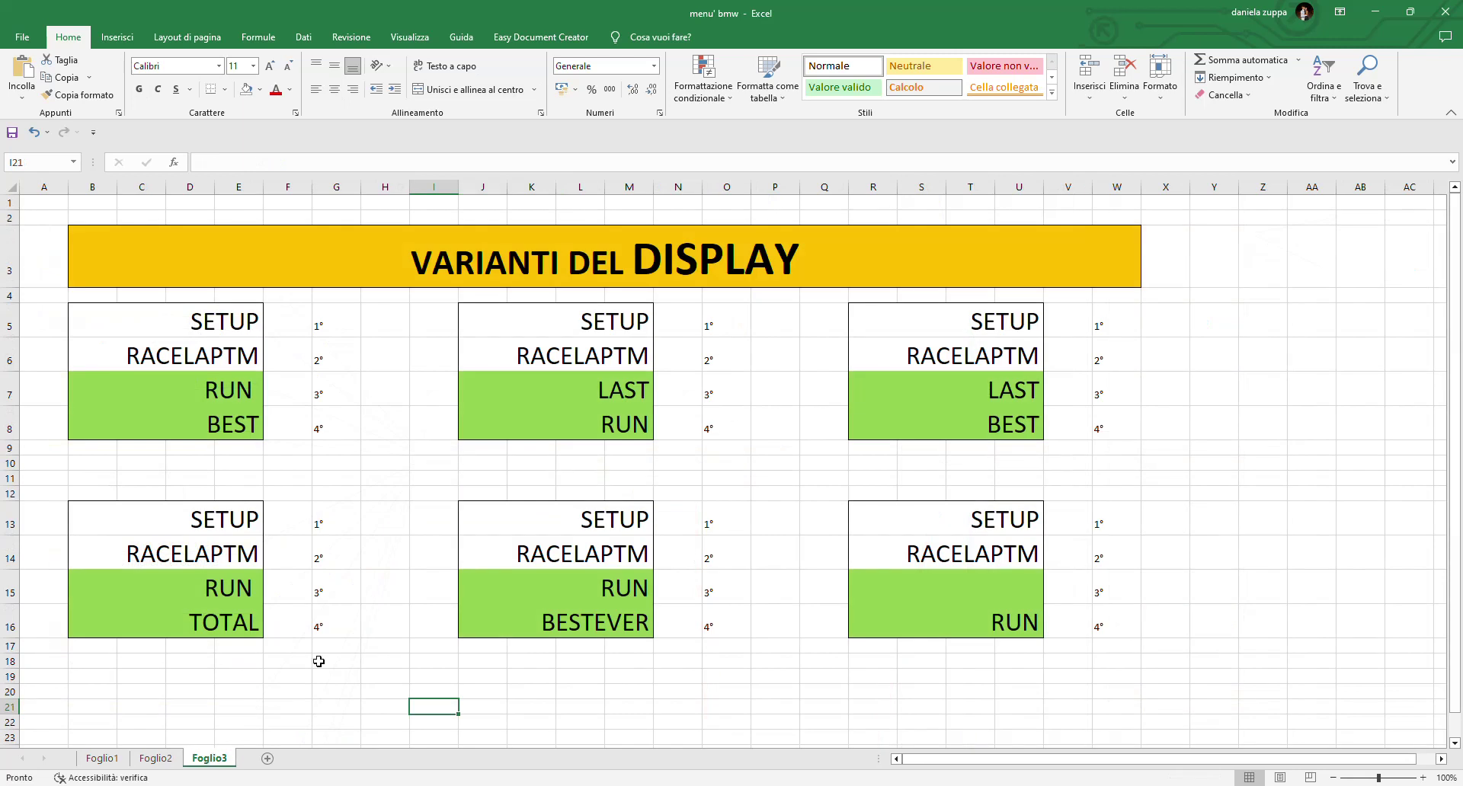
pyautogui.click(277, 669)
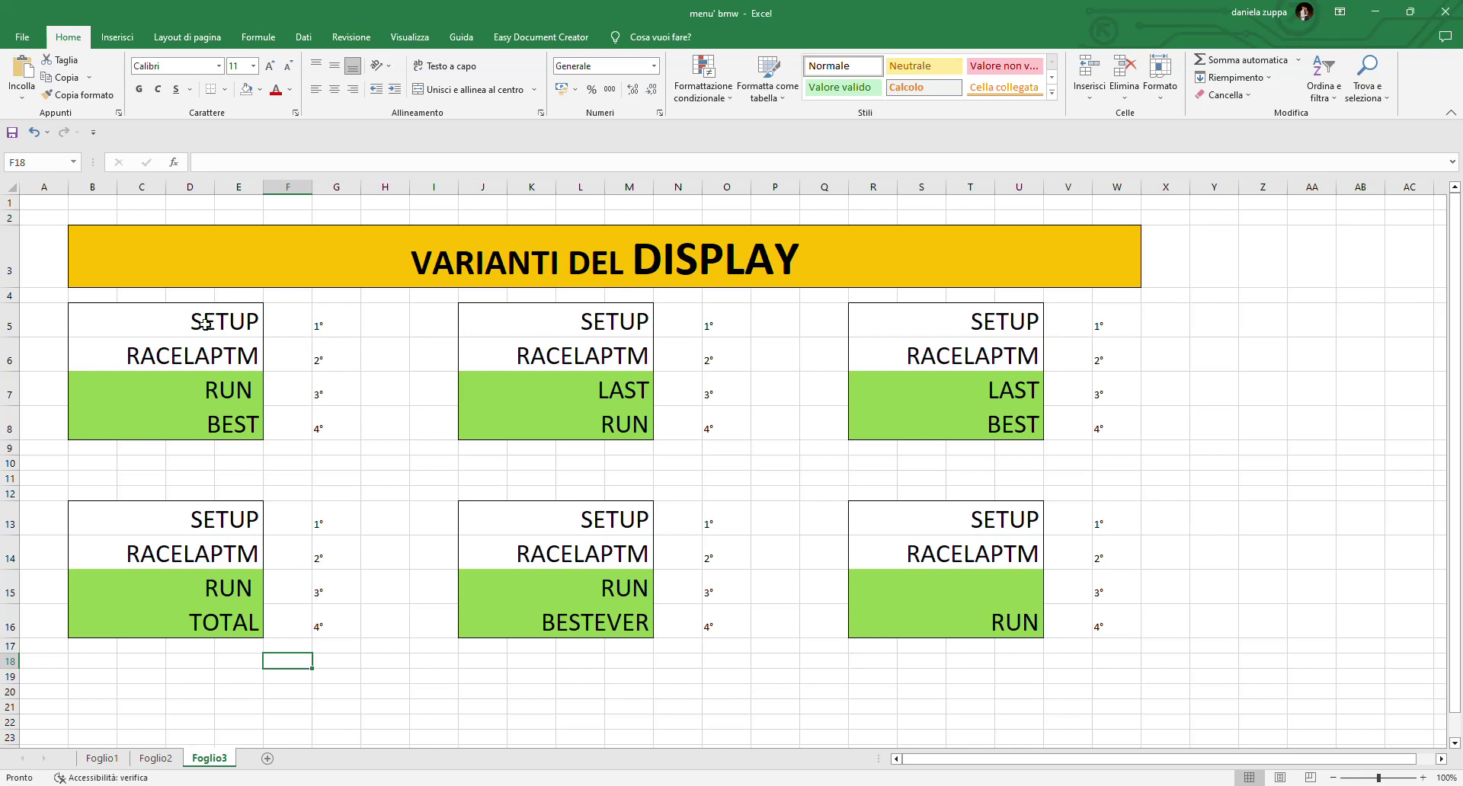
pyautogui.click(224, 397)
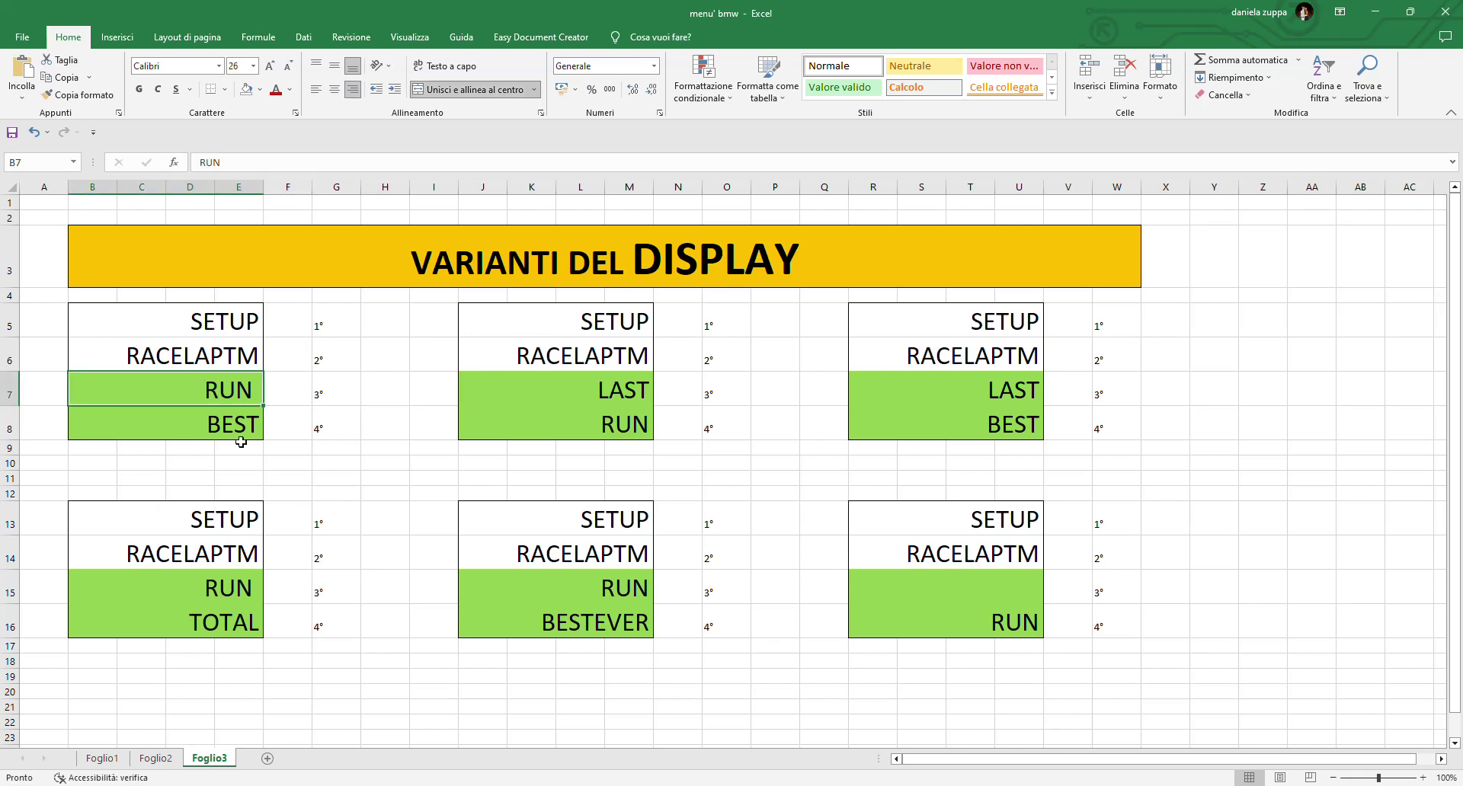
pyautogui.click(335, 404)
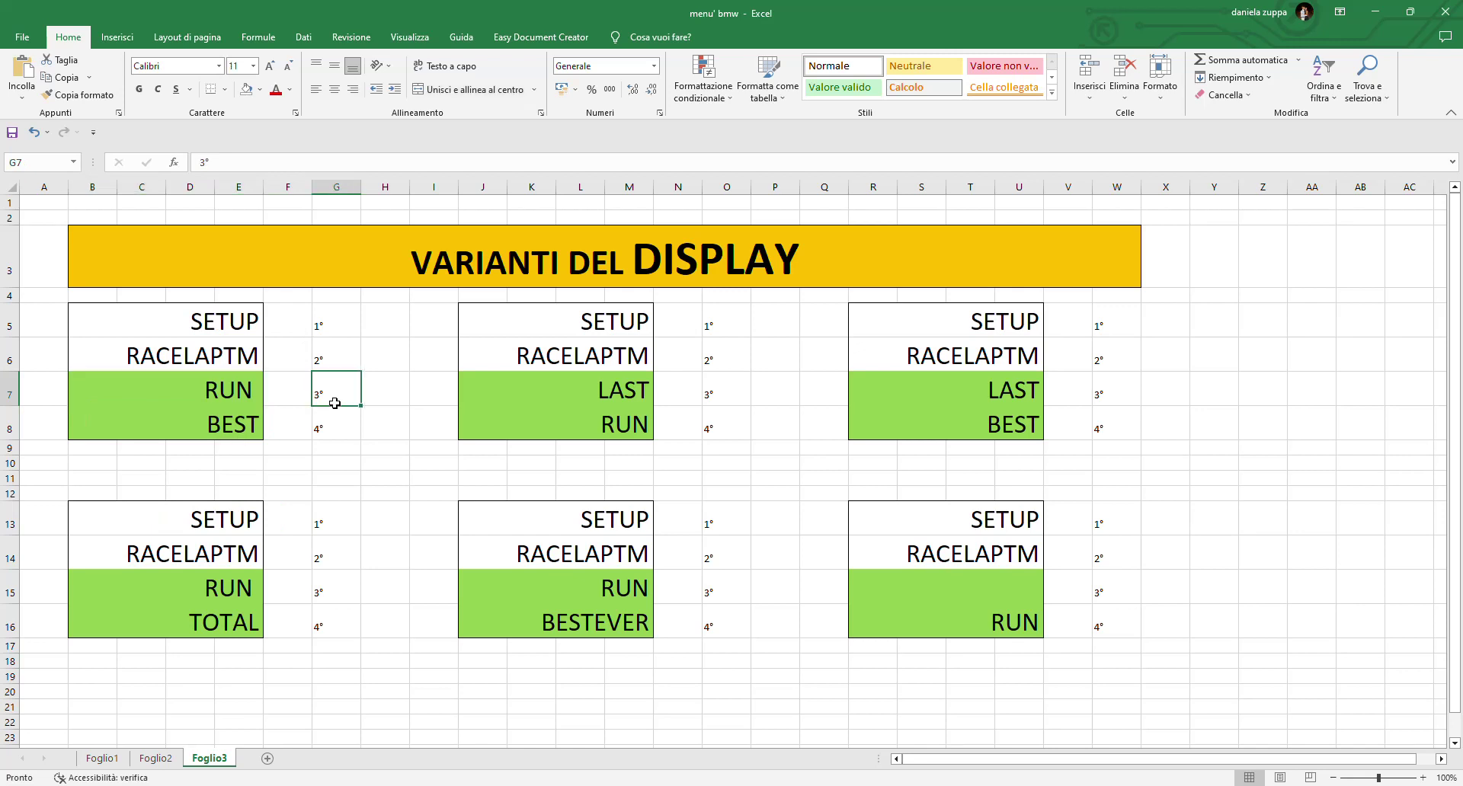
pyautogui.click(318, 429)
pyautogui.click(227, 395)
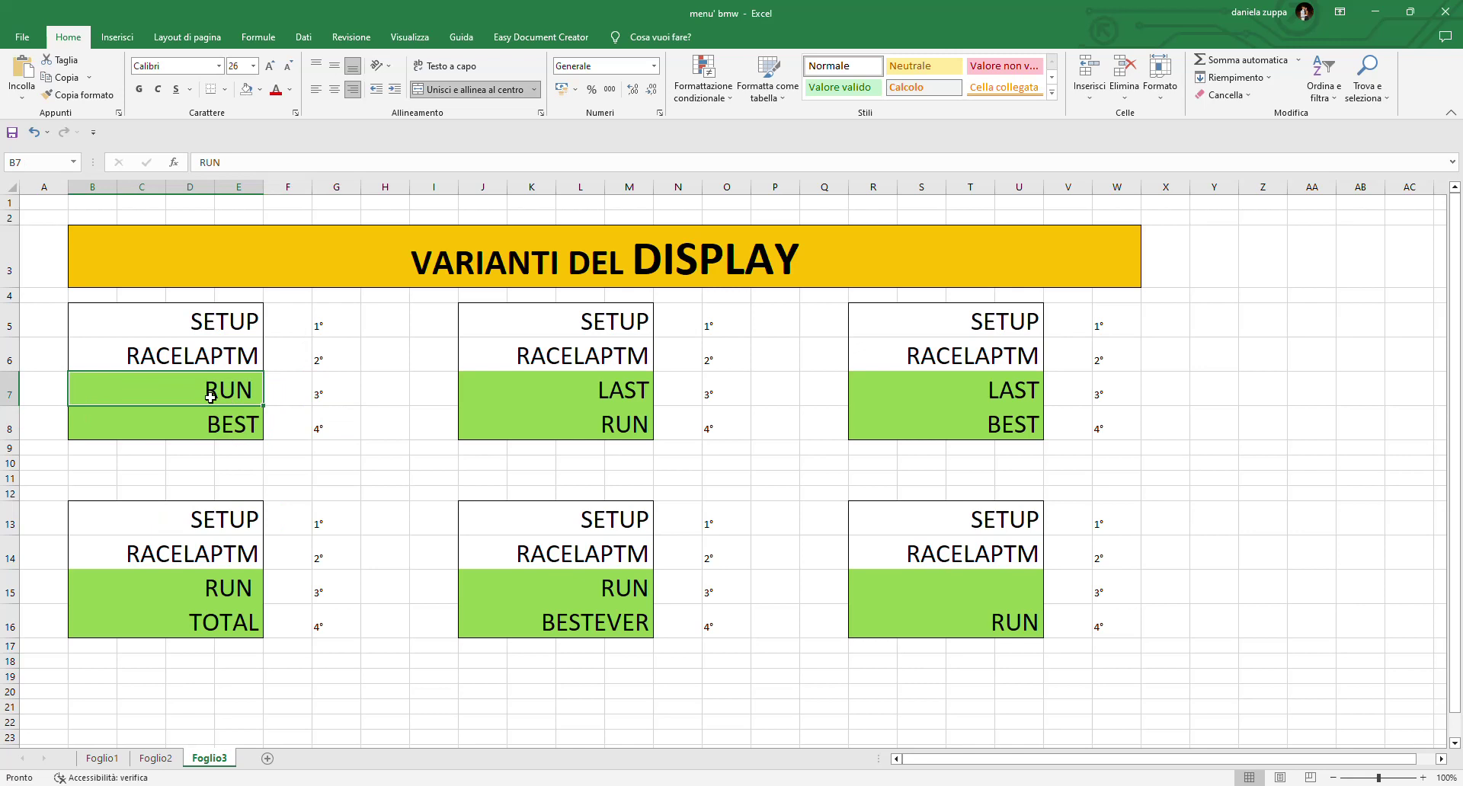
pyautogui.click(211, 423)
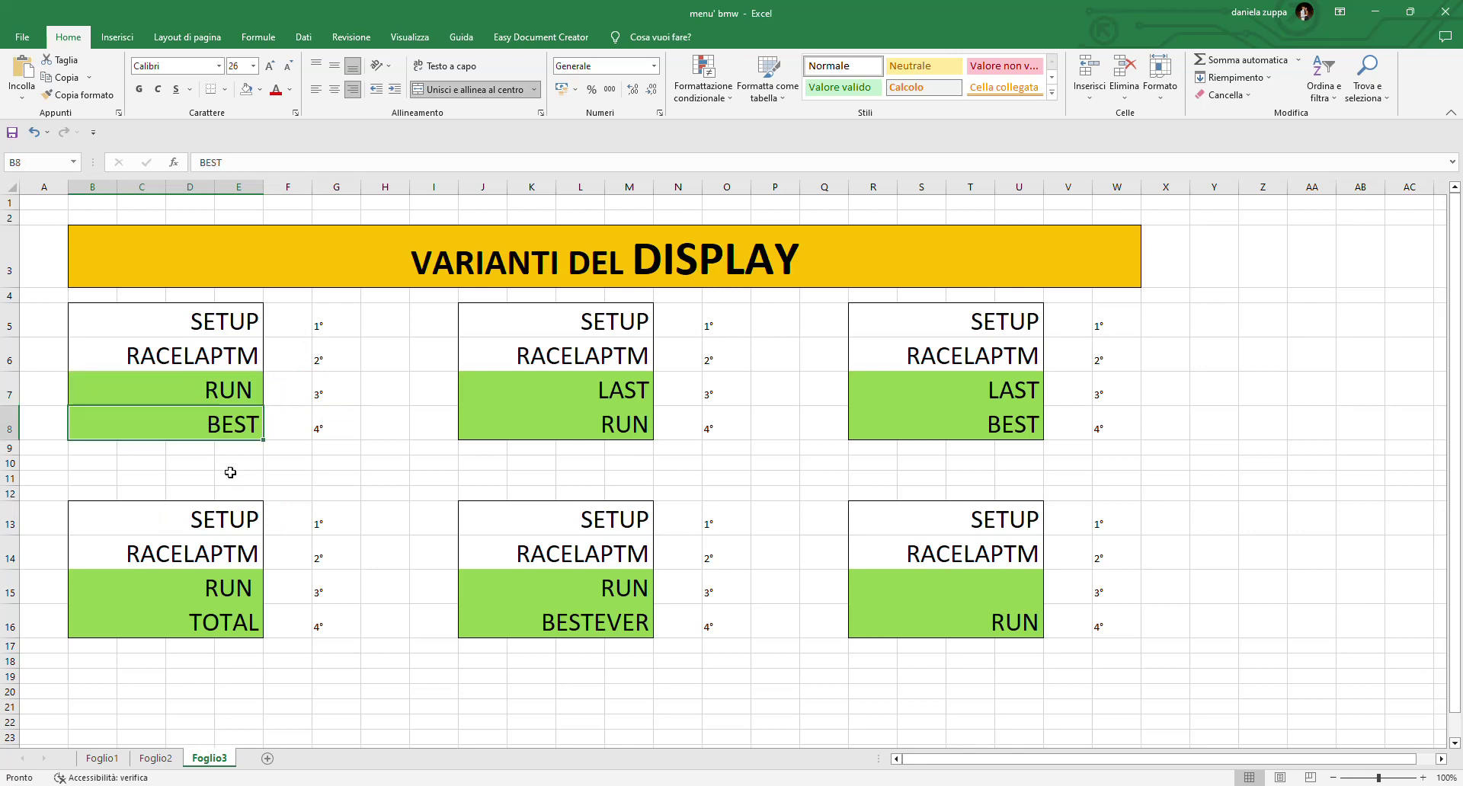
# Step: Examine the LAST/RUN, LAST/BEST and RUN/TOTAL display variants in turn
pyautogui.click(560, 394)
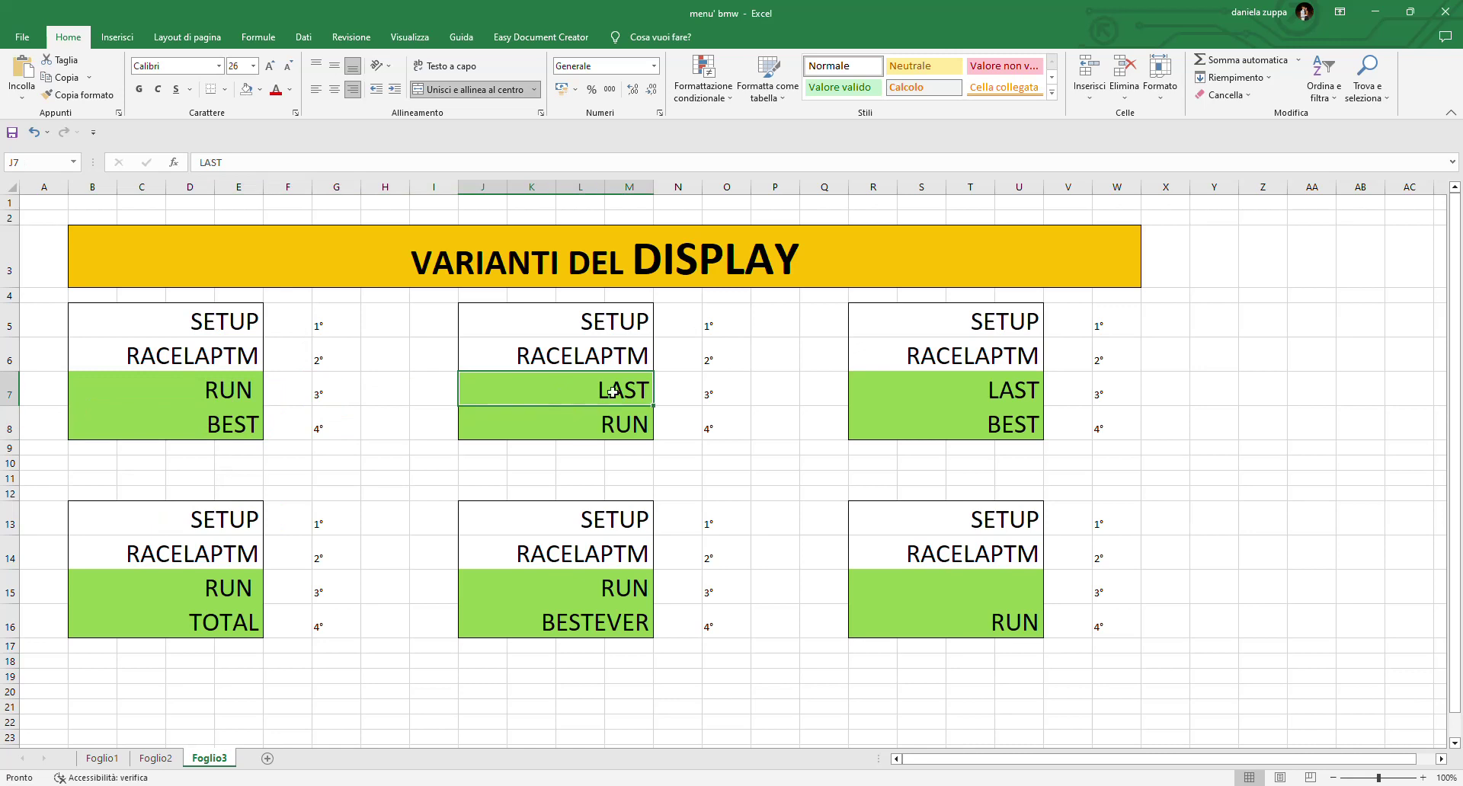
pyautogui.click(612, 426)
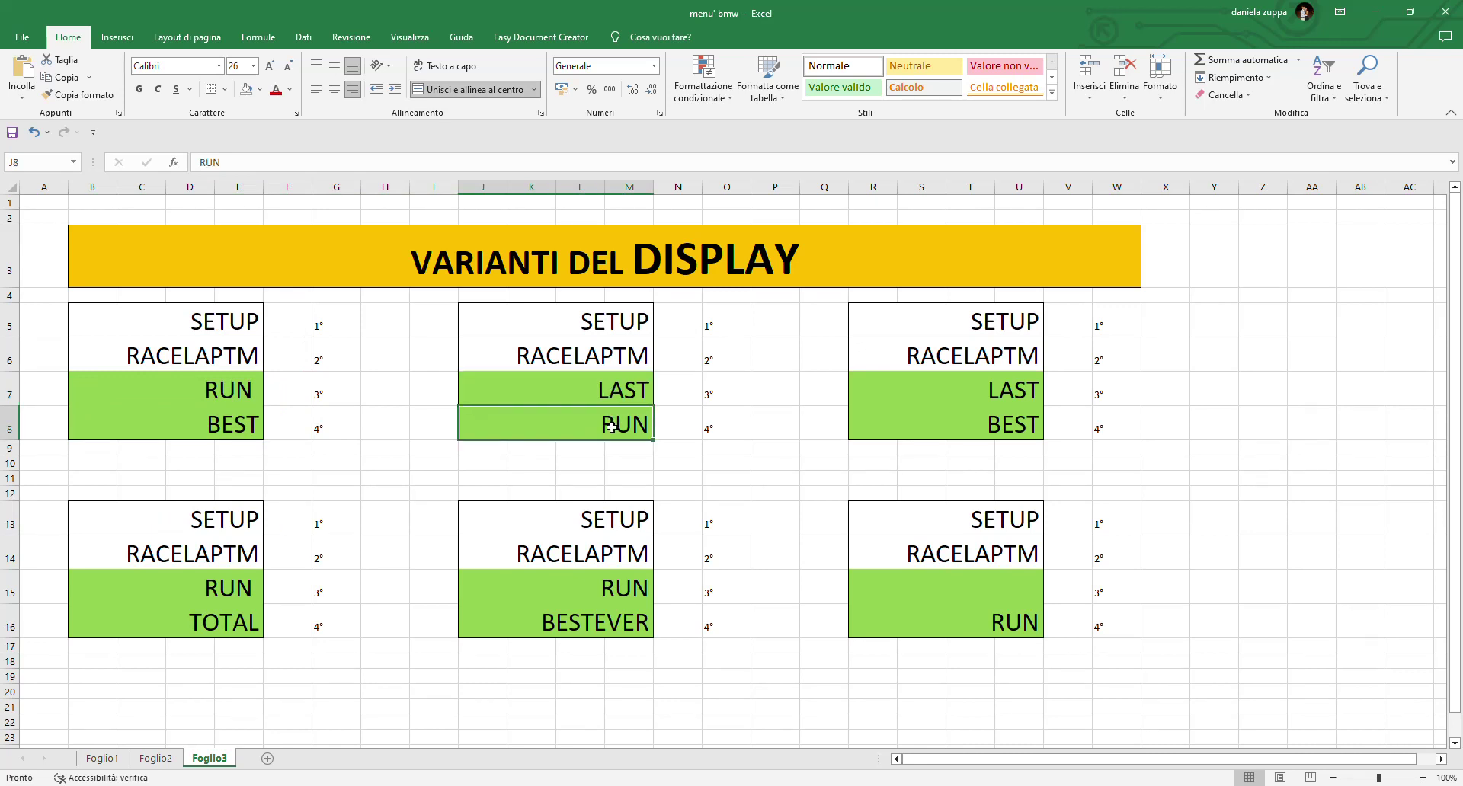
pyautogui.click(985, 394)
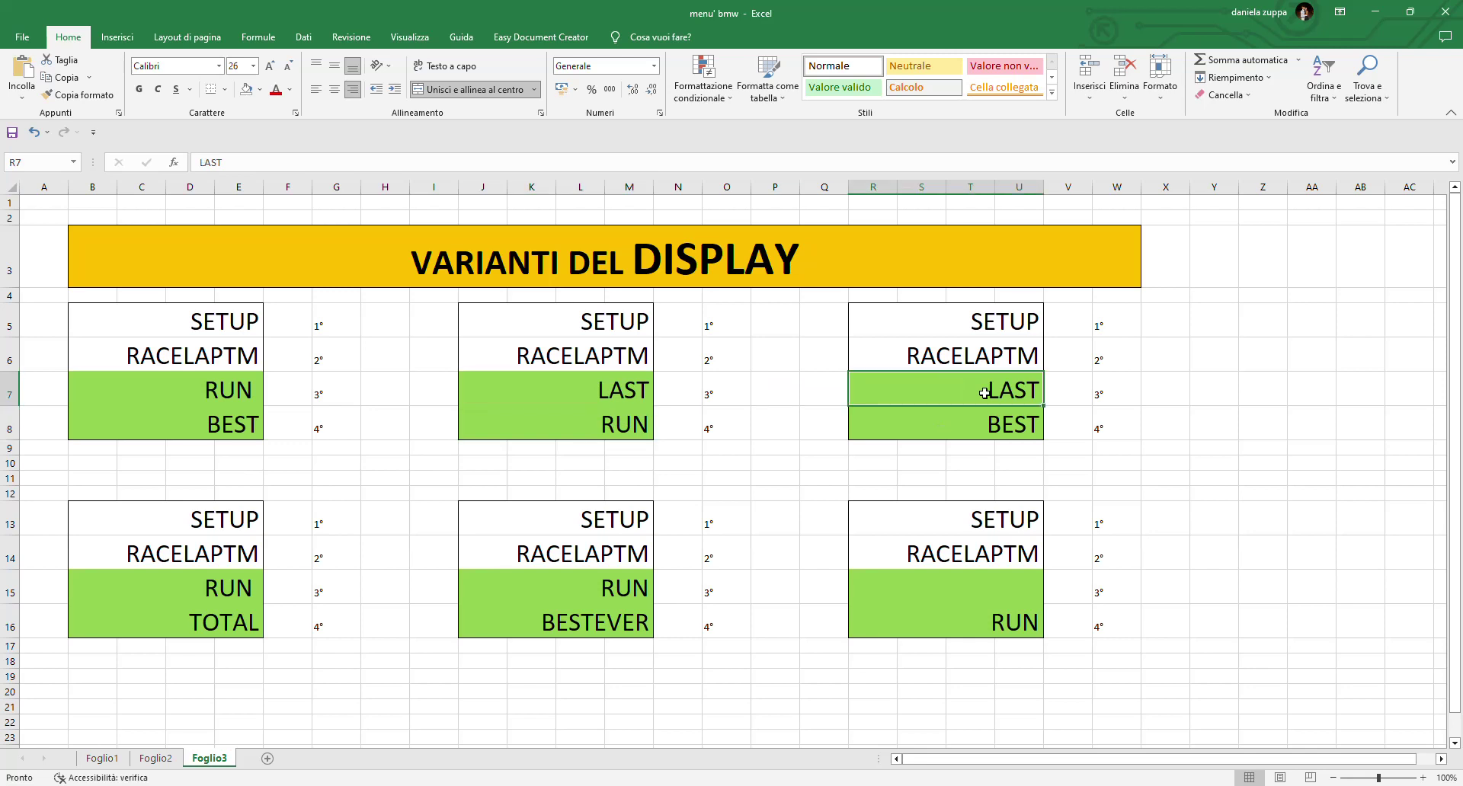
pyautogui.click(998, 432)
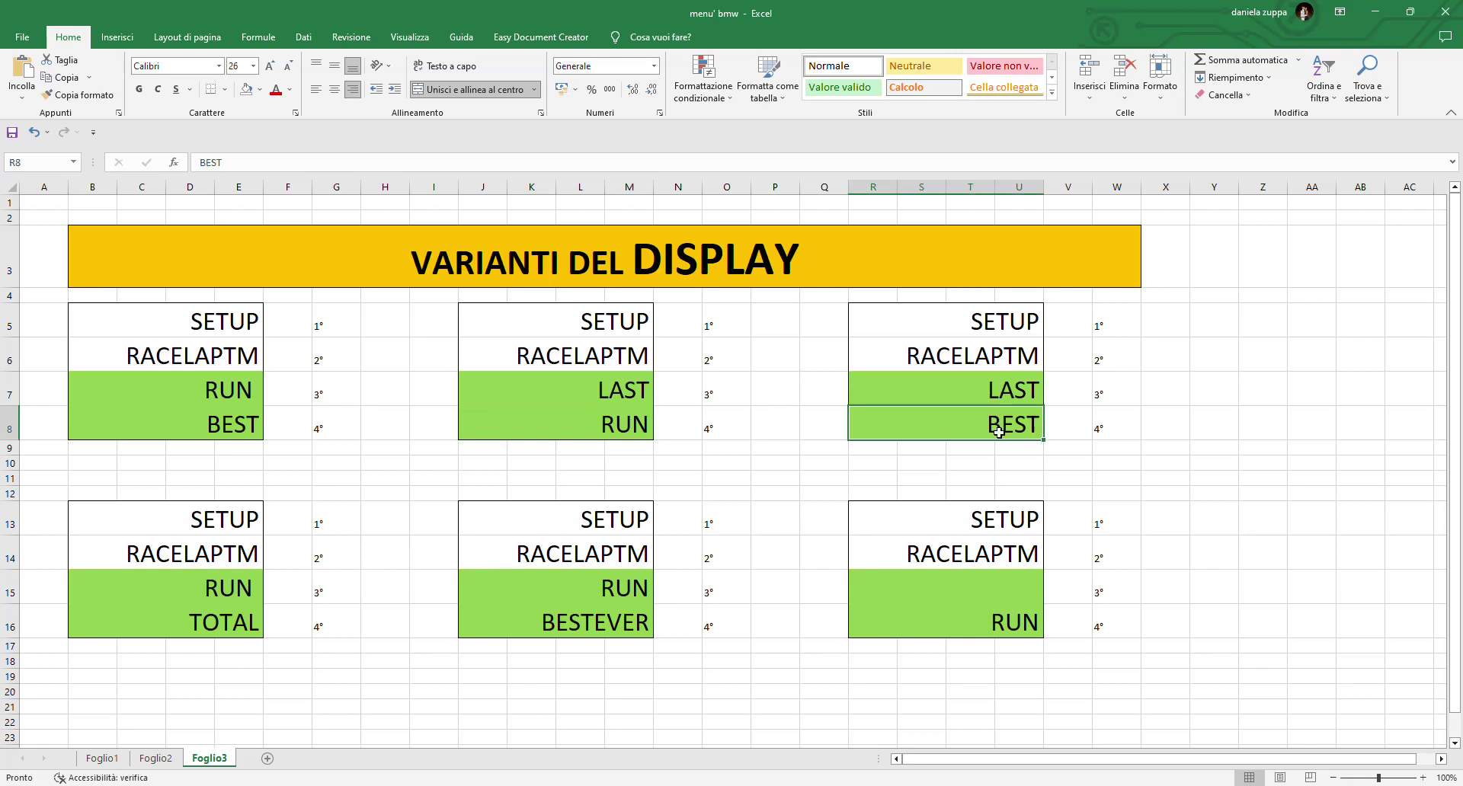
pyautogui.click(222, 600)
pyautogui.click(216, 628)
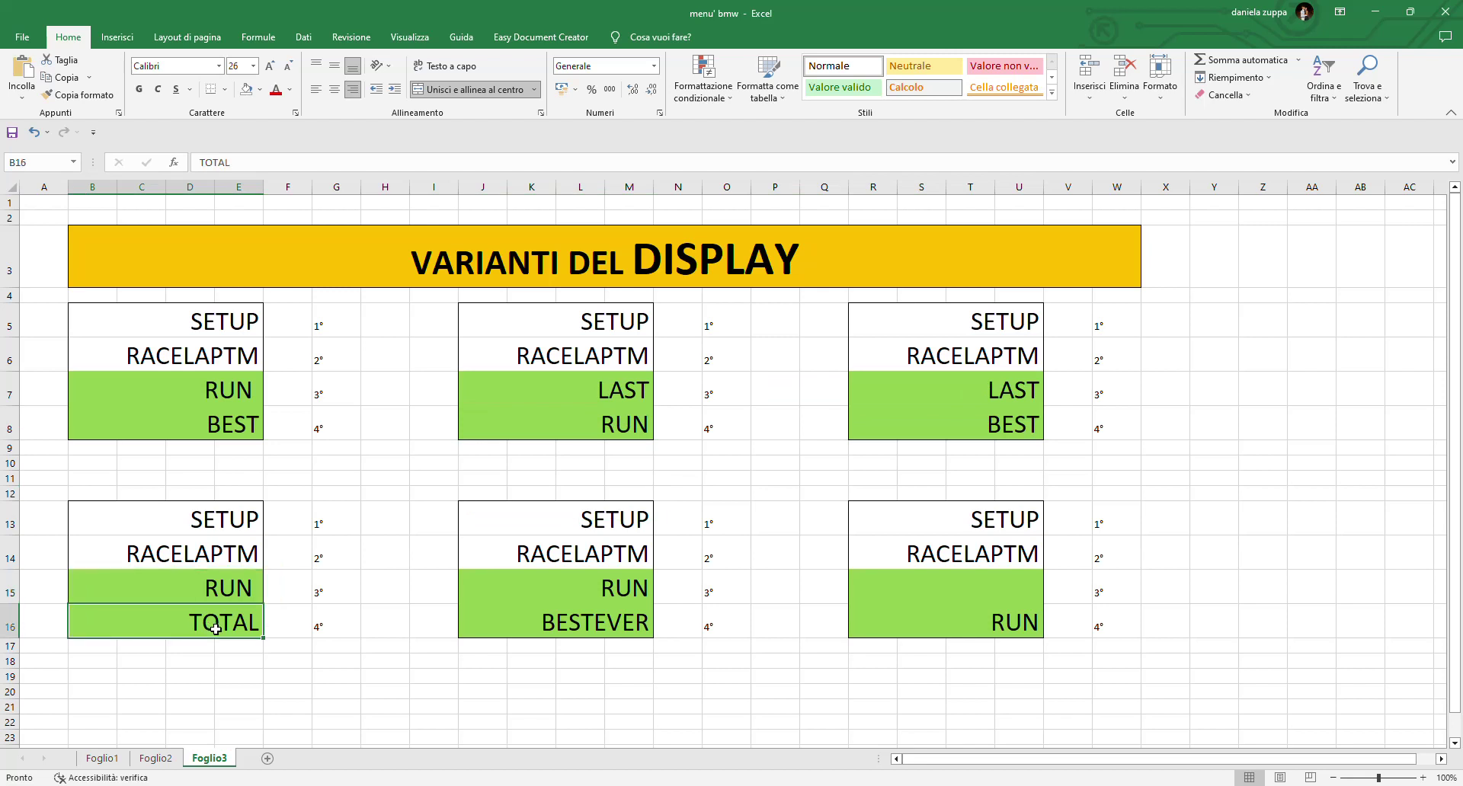
# Step: Return to Foglio2, select the lap timer options from RACE LAPTM RUN down to RACE LAPTM DEB-TM in secondi, and review their descriptions
pyautogui.click(156, 758)
pyautogui.moveTo(139, 263); pyautogui.dragTo(136, 646)
pyautogui.scroll(-3, 136, 645)
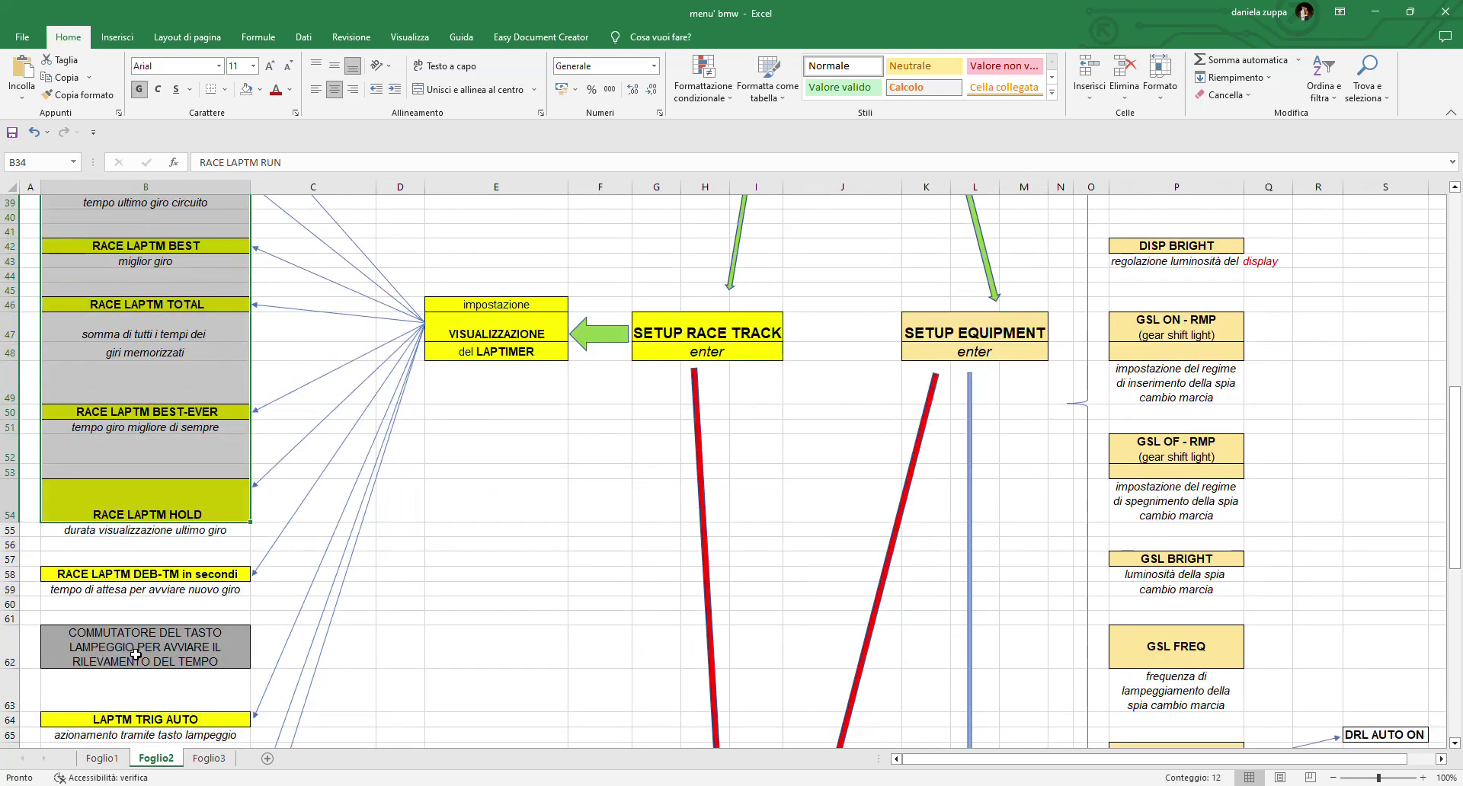
pyautogui.hotkey('shift', 'Down')
pyautogui.hotkey('shift', 'Down')
pyautogui.hotkey('shift', 'Down')
pyautogui.hotkey('shift', 'Down')
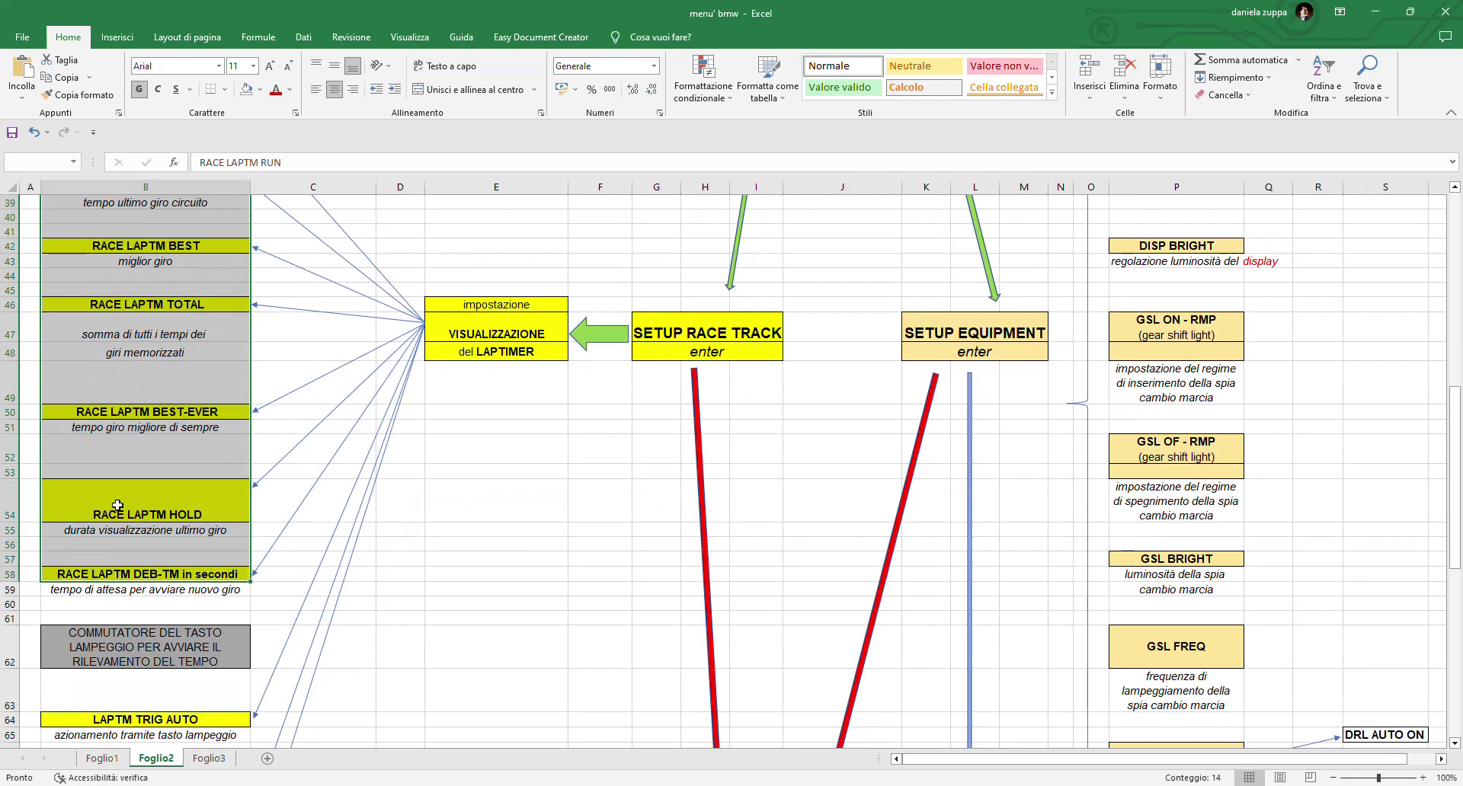
pyautogui.scroll(3, 118, 506)
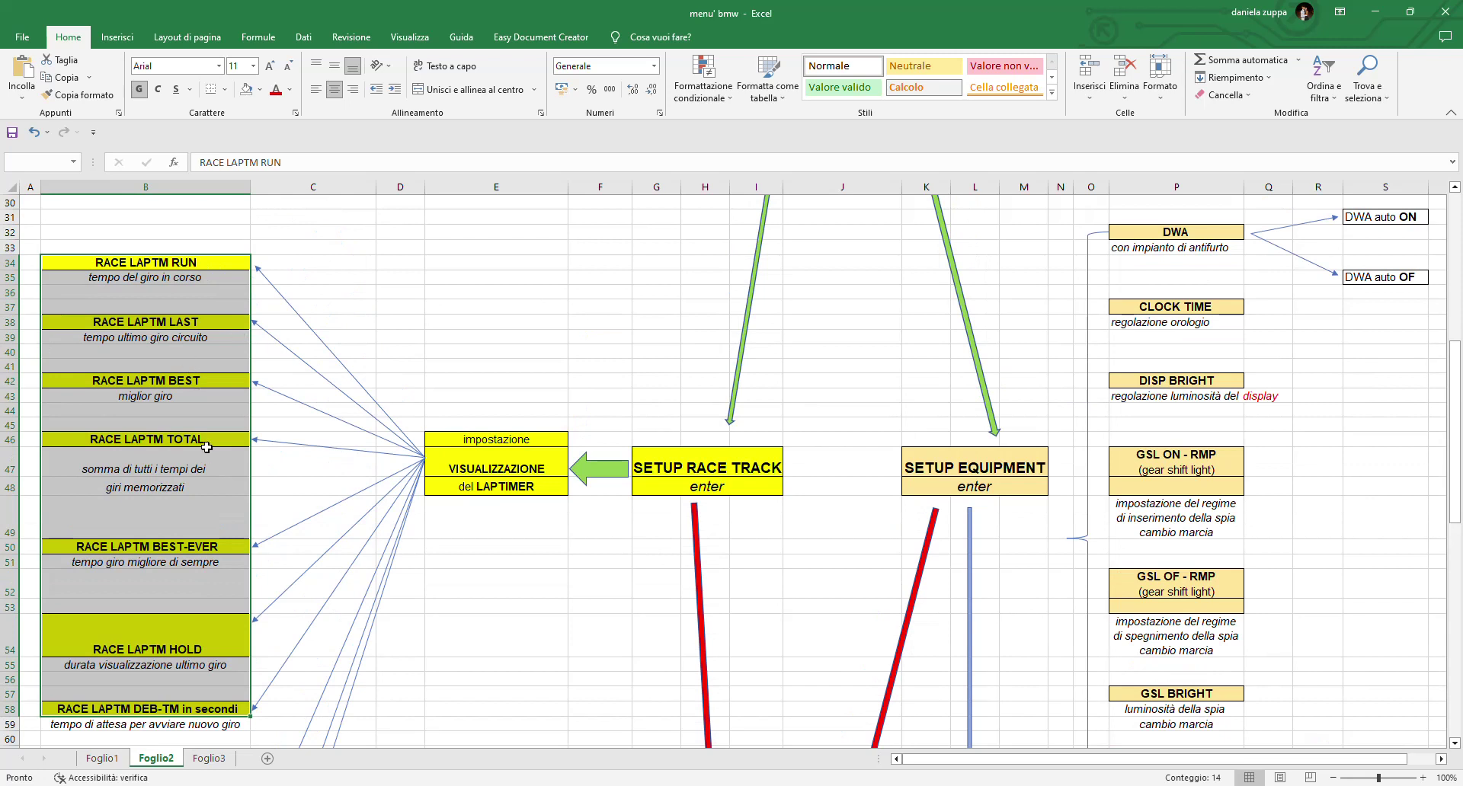
pyautogui.scroll(-1, 155, 547)
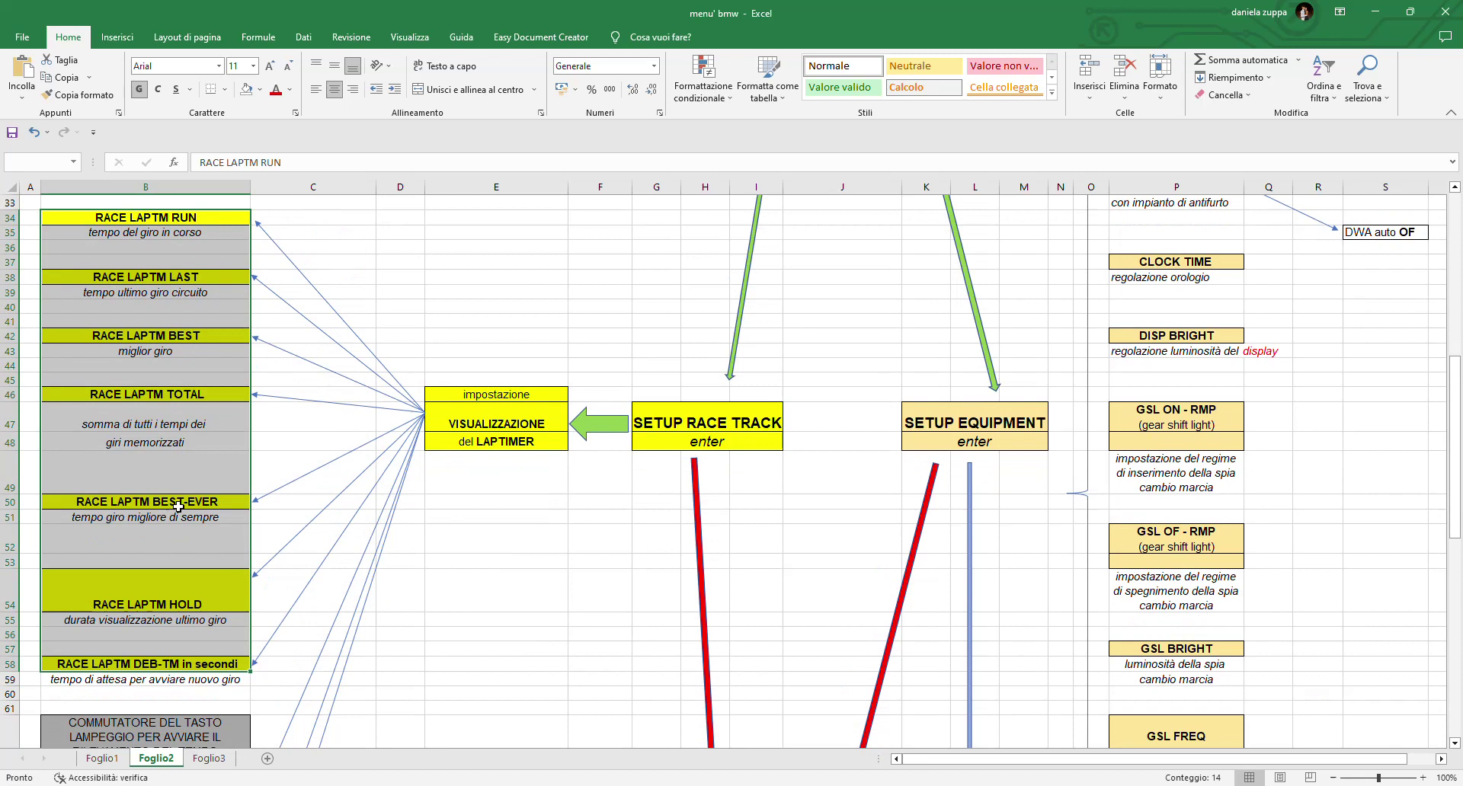
pyautogui.scroll(-2, 261, 512)
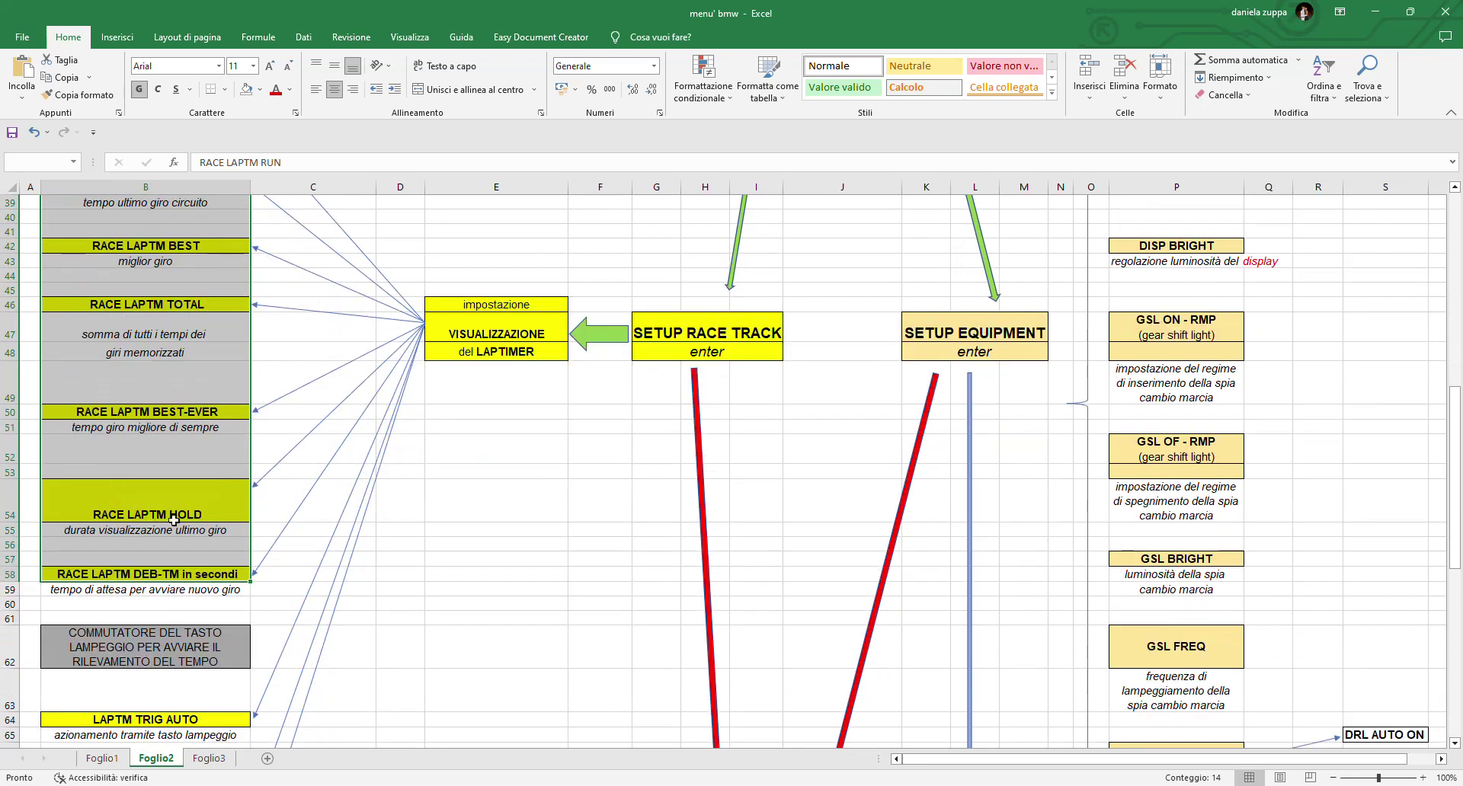
pyautogui.scroll(-1, 206, 488)
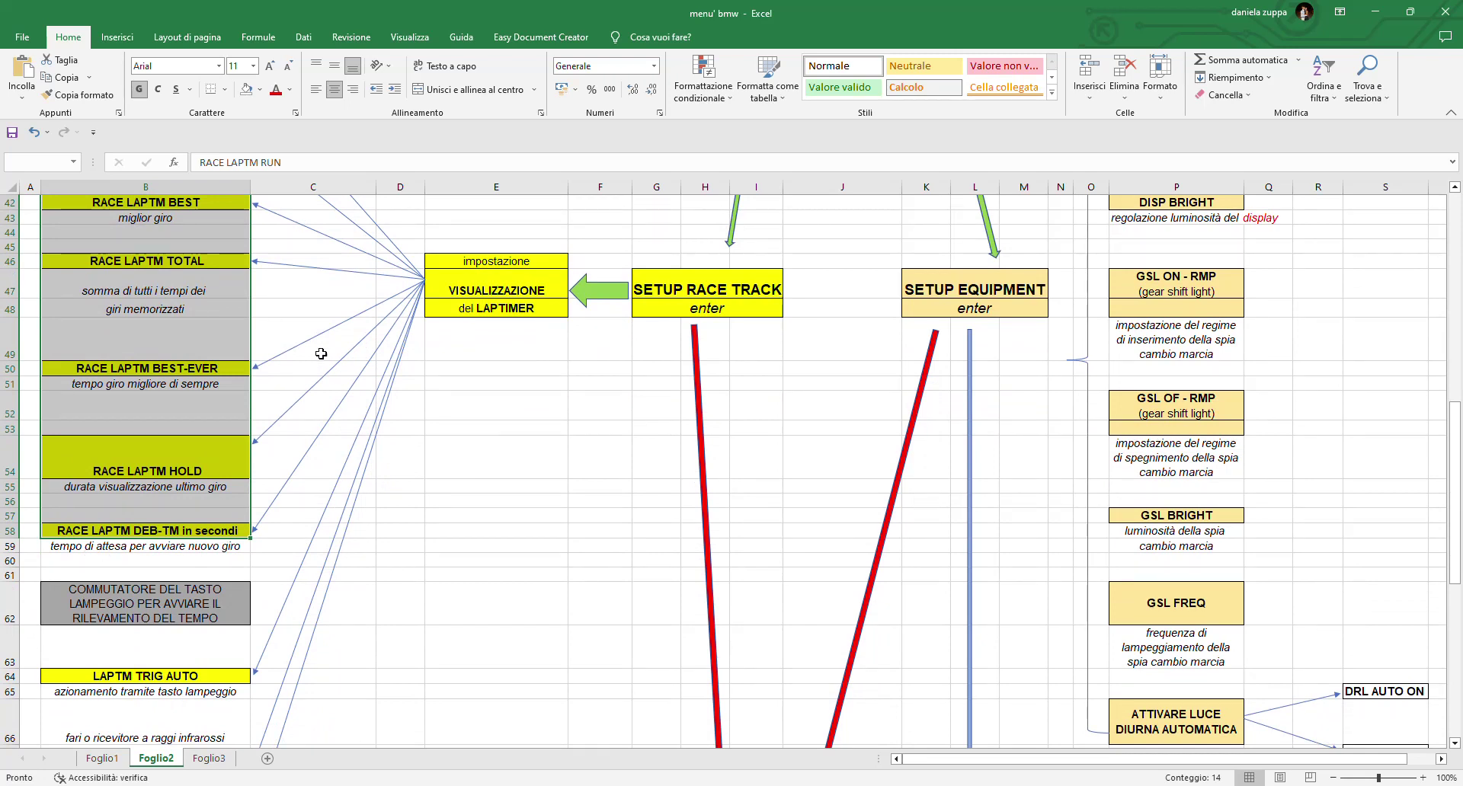
# Step: From SETUP RACE TRACK, go through the LAPTM TRIG AUTO, LAPTM TRIG MANUAL and LAPTM TRIG EXTERN entries
pyautogui.click(671, 307)
pyautogui.scroll(-5, 128, 375)
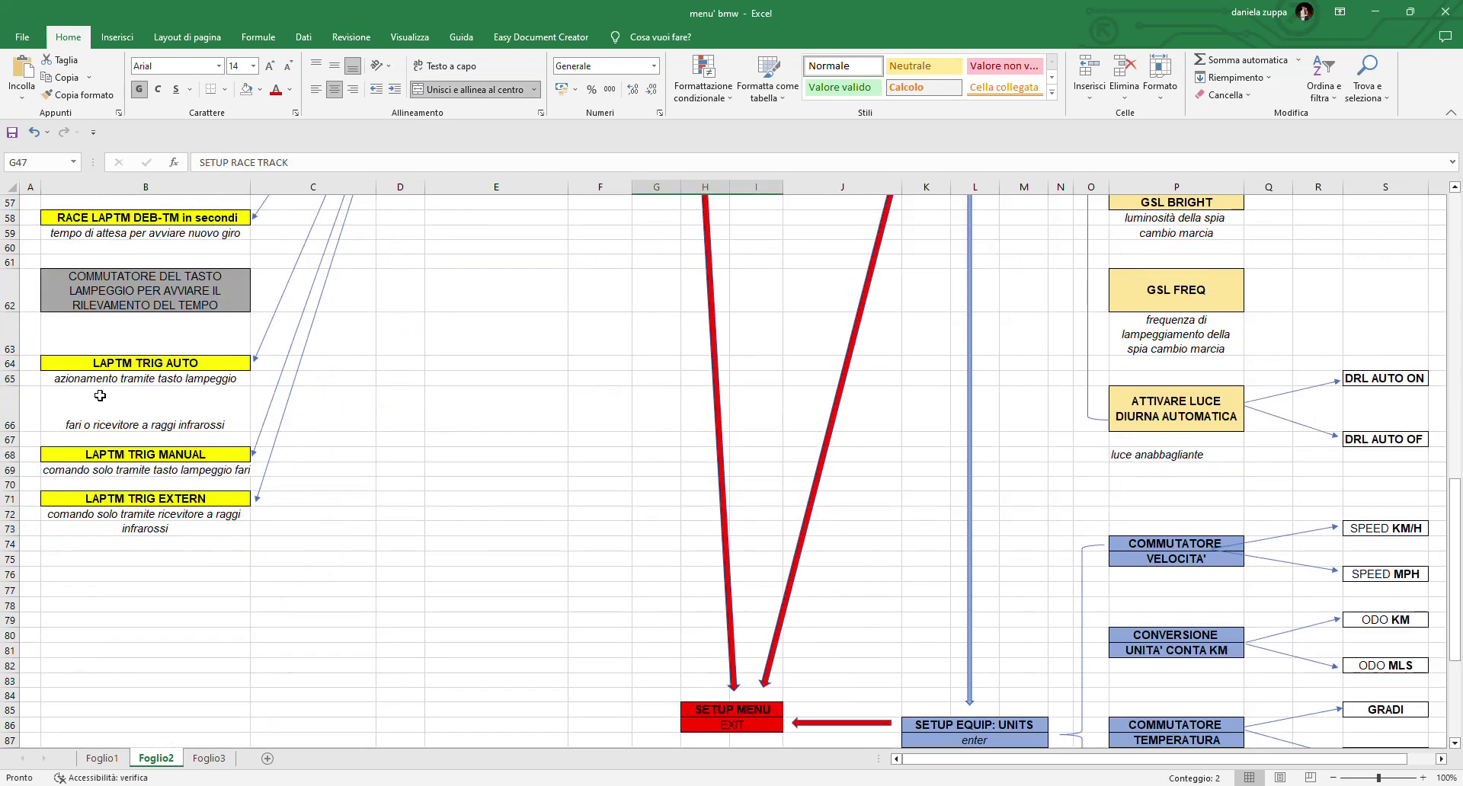
pyautogui.click(183, 368)
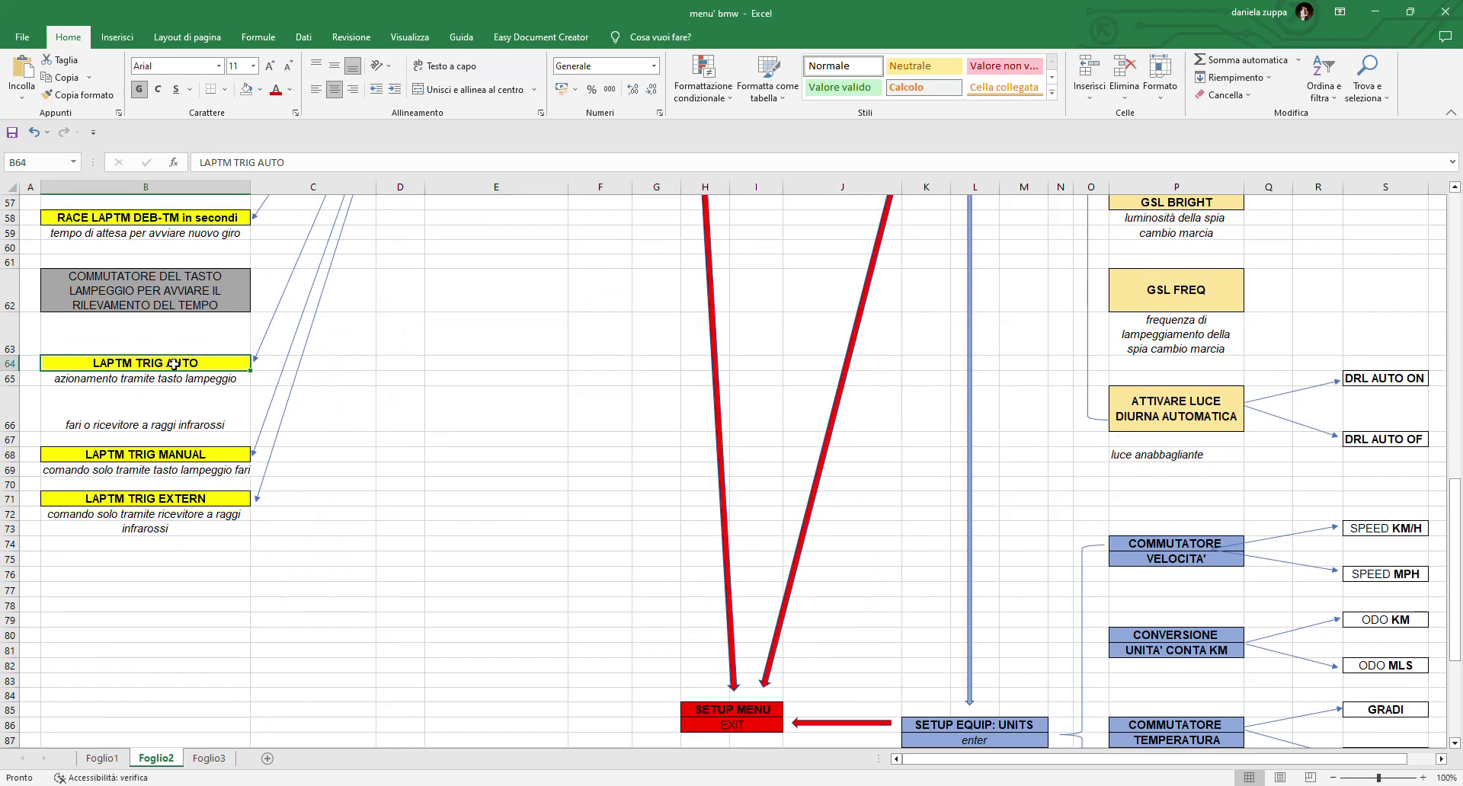
pyautogui.click(180, 455)
pyautogui.click(179, 501)
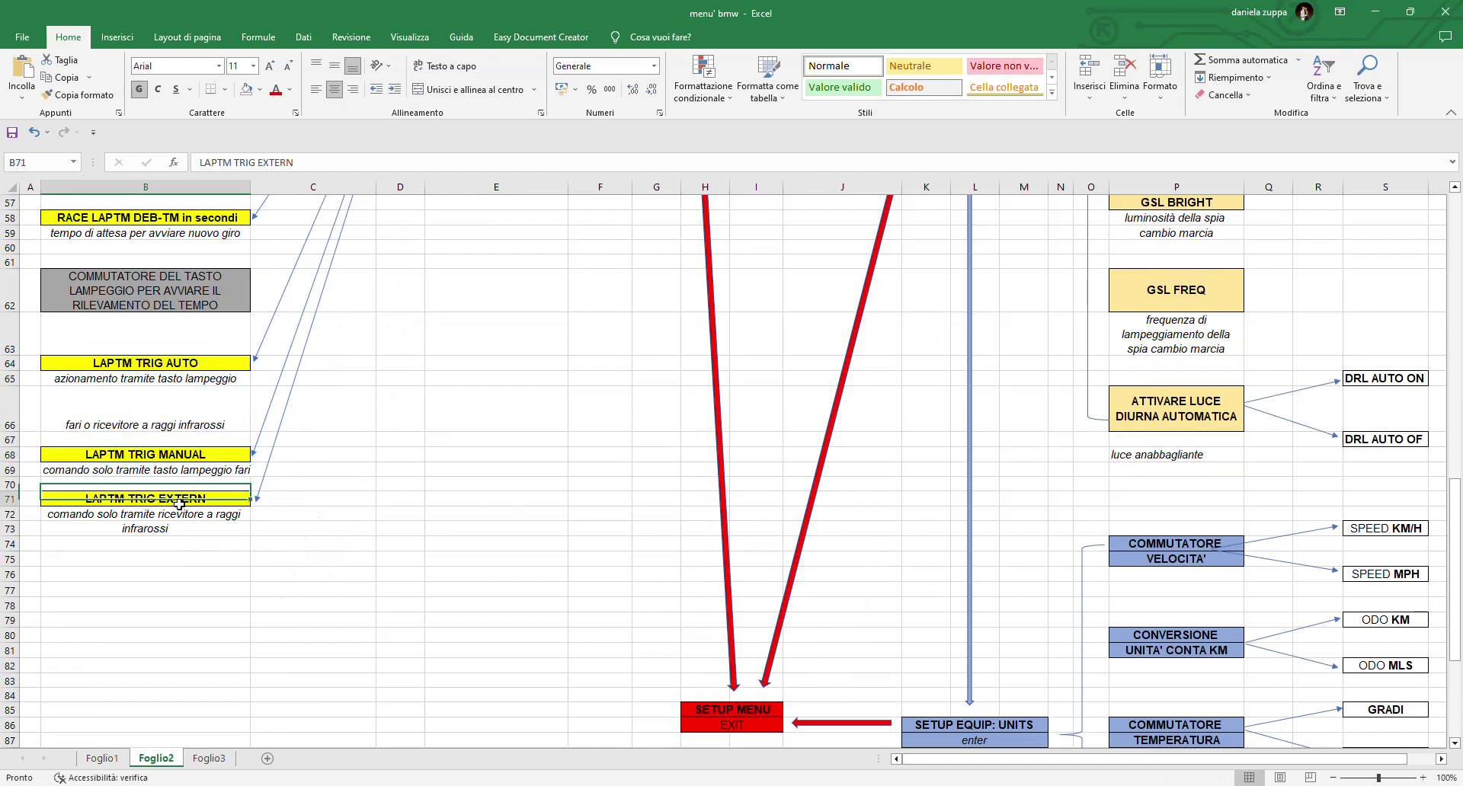
# Step: Check the descriptions under LAPTM TRIG AUTO and LAPTM TRIG MANUAL and widen column B slightly so the text fits
pyautogui.click(181, 366)
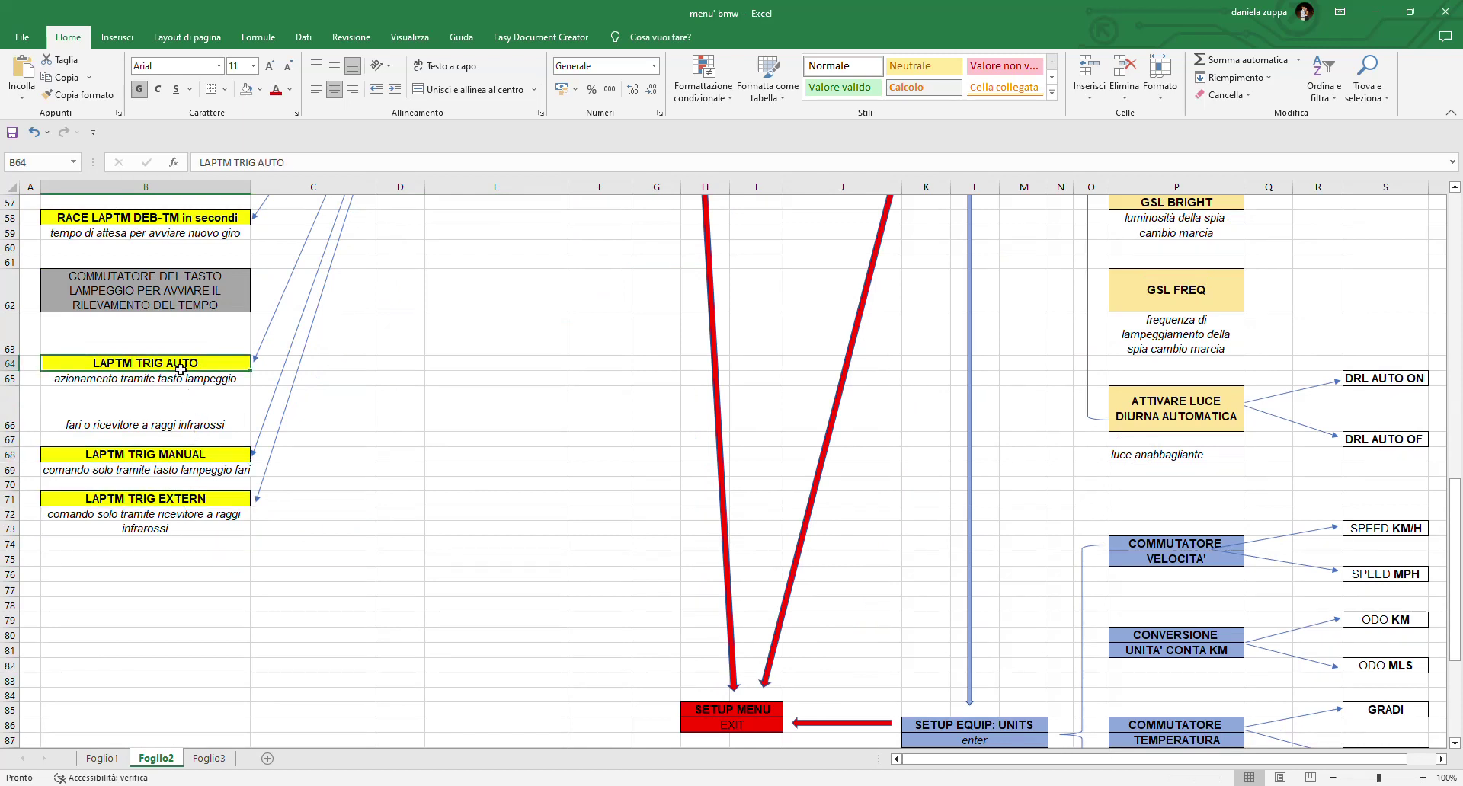
pyautogui.click(78, 381)
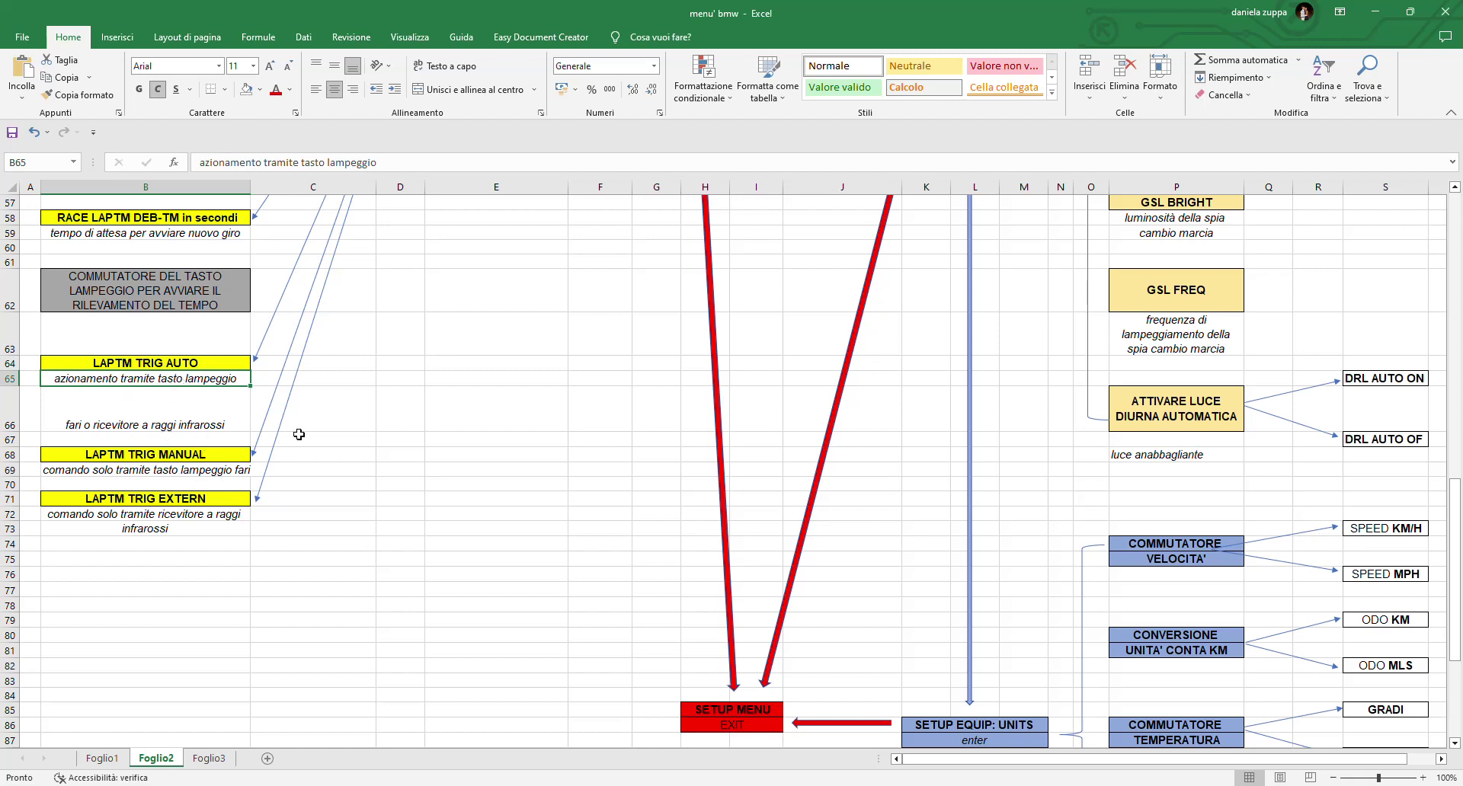
pyautogui.click(140, 460)
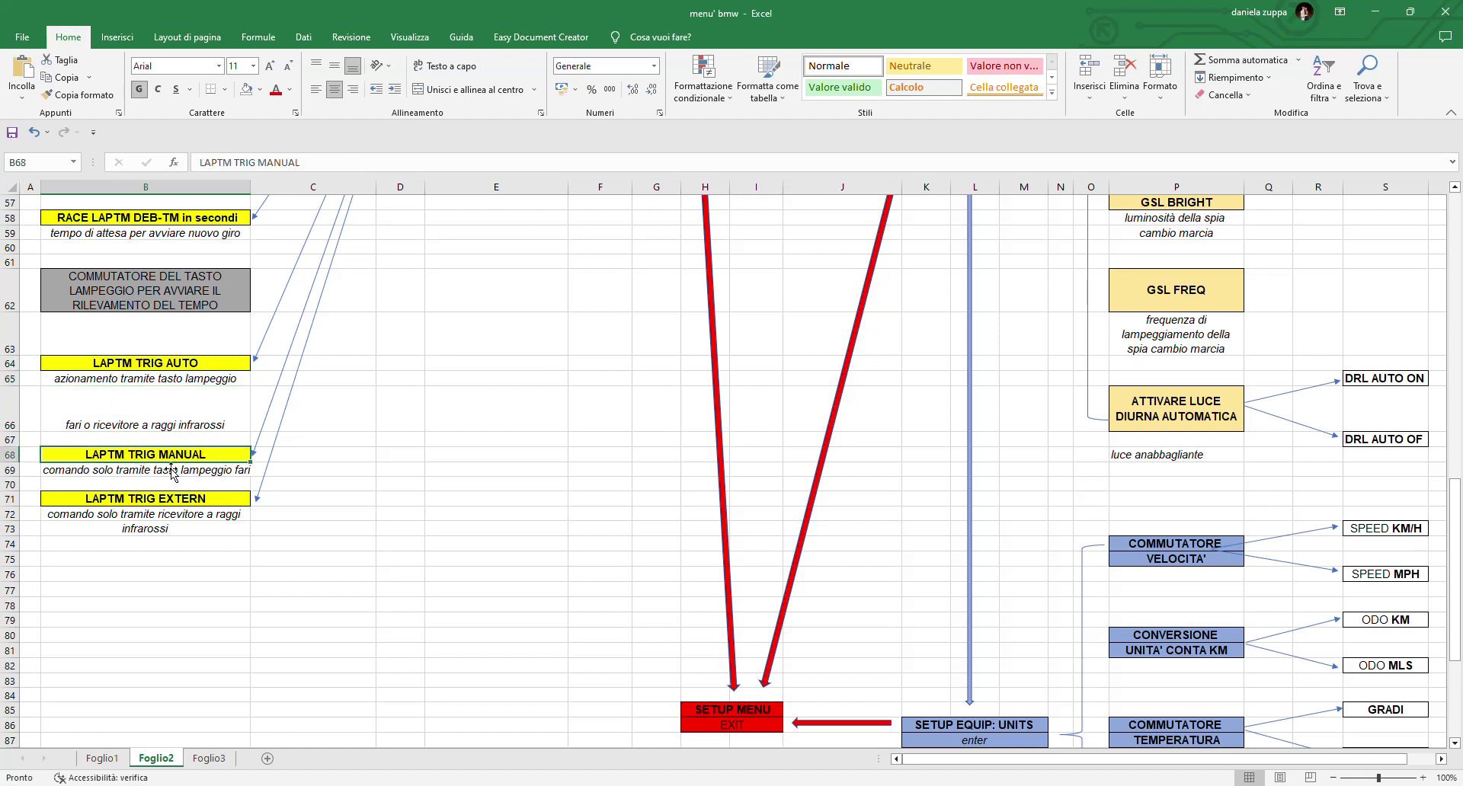
pyautogui.click(74, 475)
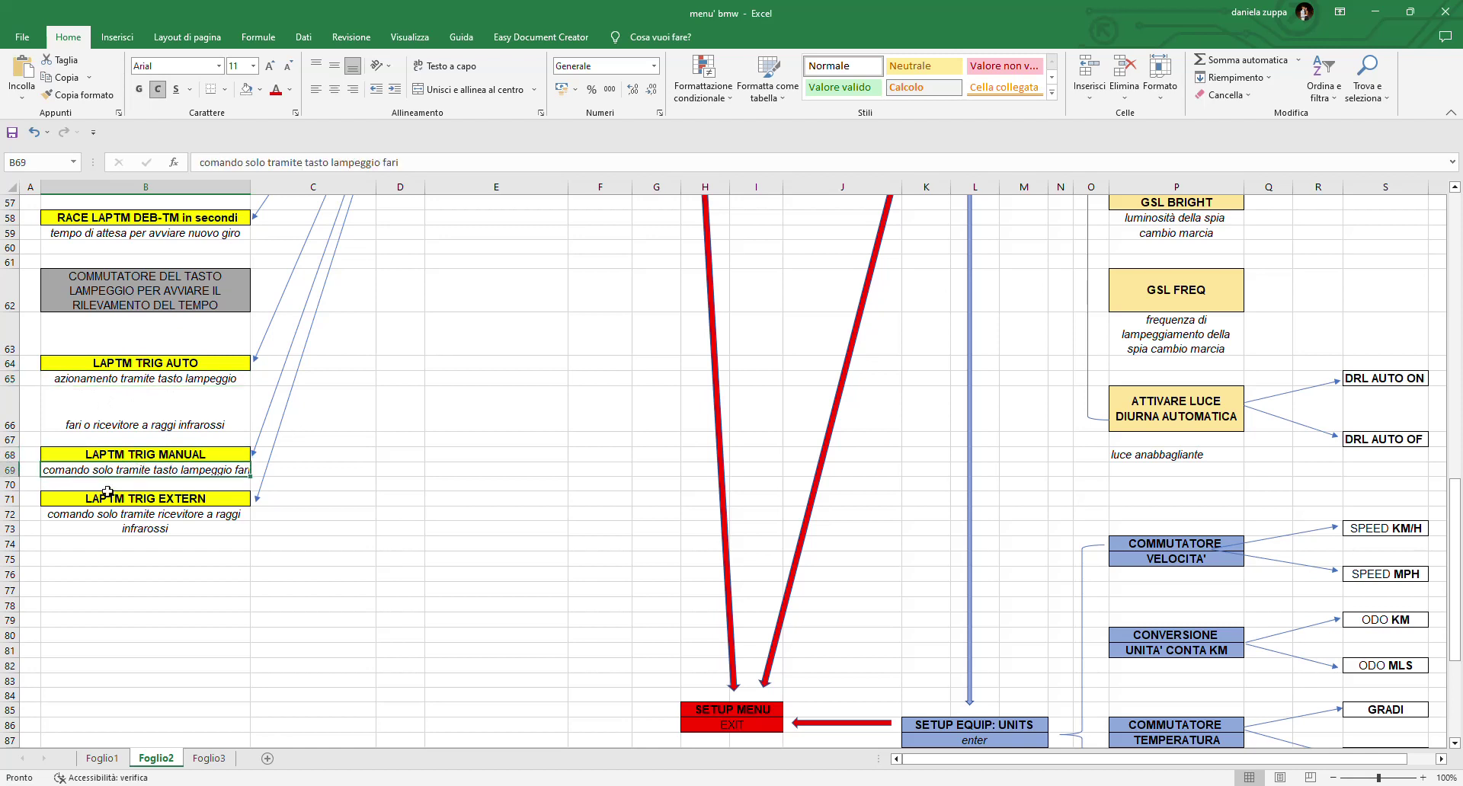
pyautogui.moveTo(251, 188); pyautogui.dragTo(268, 188)
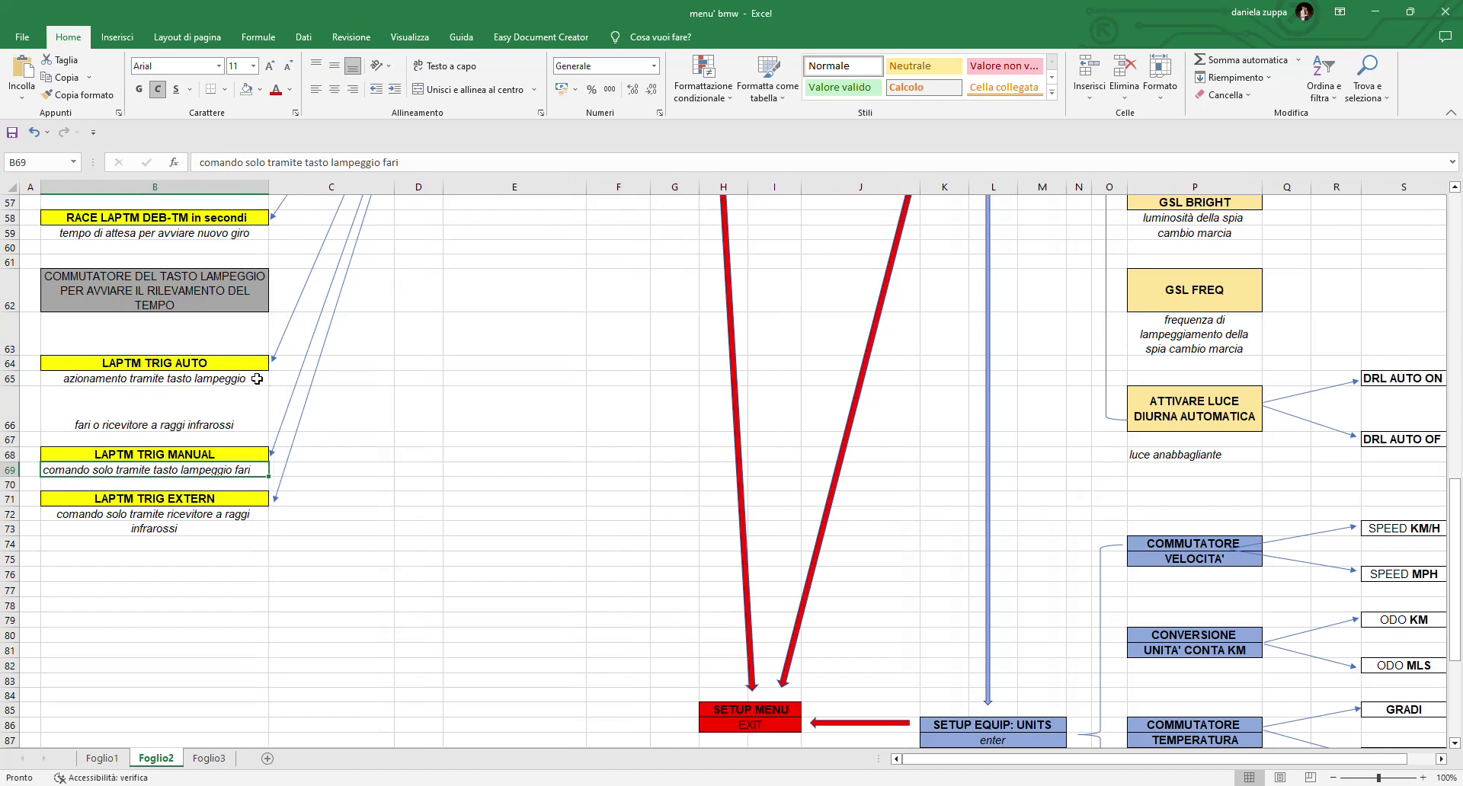
# Step: Read the LAPTM TRIG EXTERN entry and both lines of its description
pyautogui.click(174, 510)
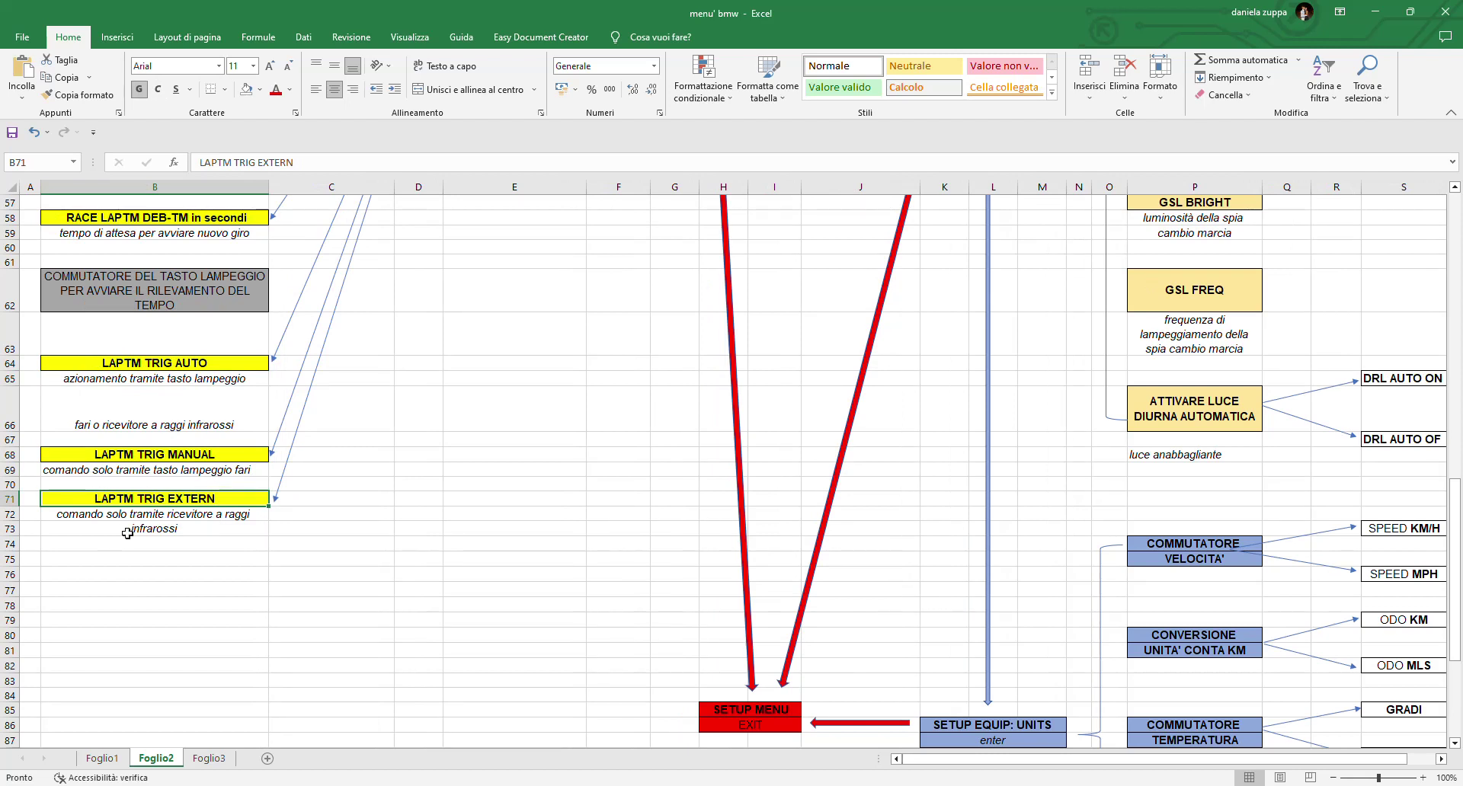
pyautogui.click(213, 519)
pyautogui.click(154, 533)
# Step: Highlight the words "ricevitore a raggi infrarossi" in the description under LAPTM TRIG AUTO
pyautogui.scroll(1, 153, 536)
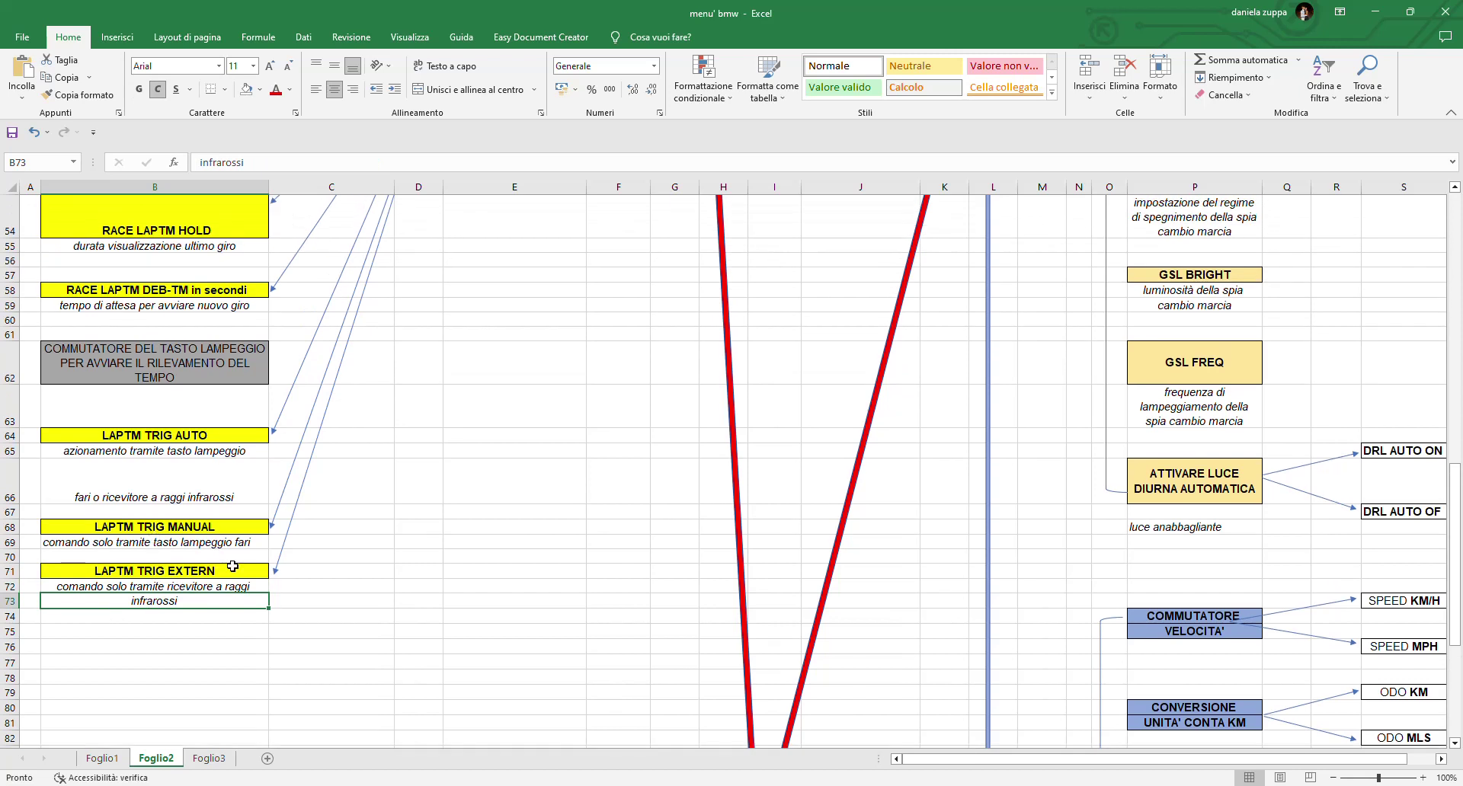
pyautogui.doubleClick(169, 502)
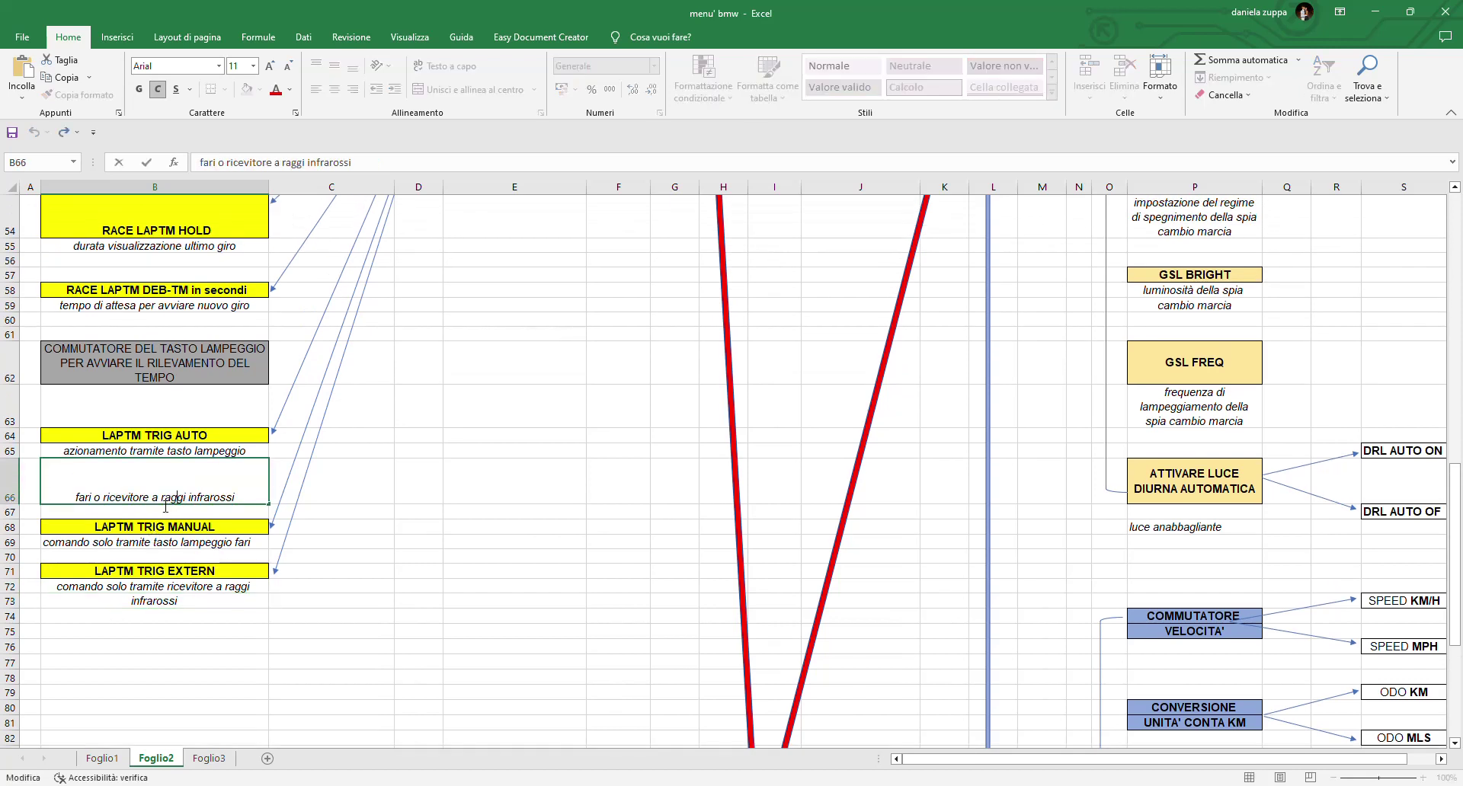
pyautogui.moveTo(103, 501); pyautogui.dragTo(244, 509)
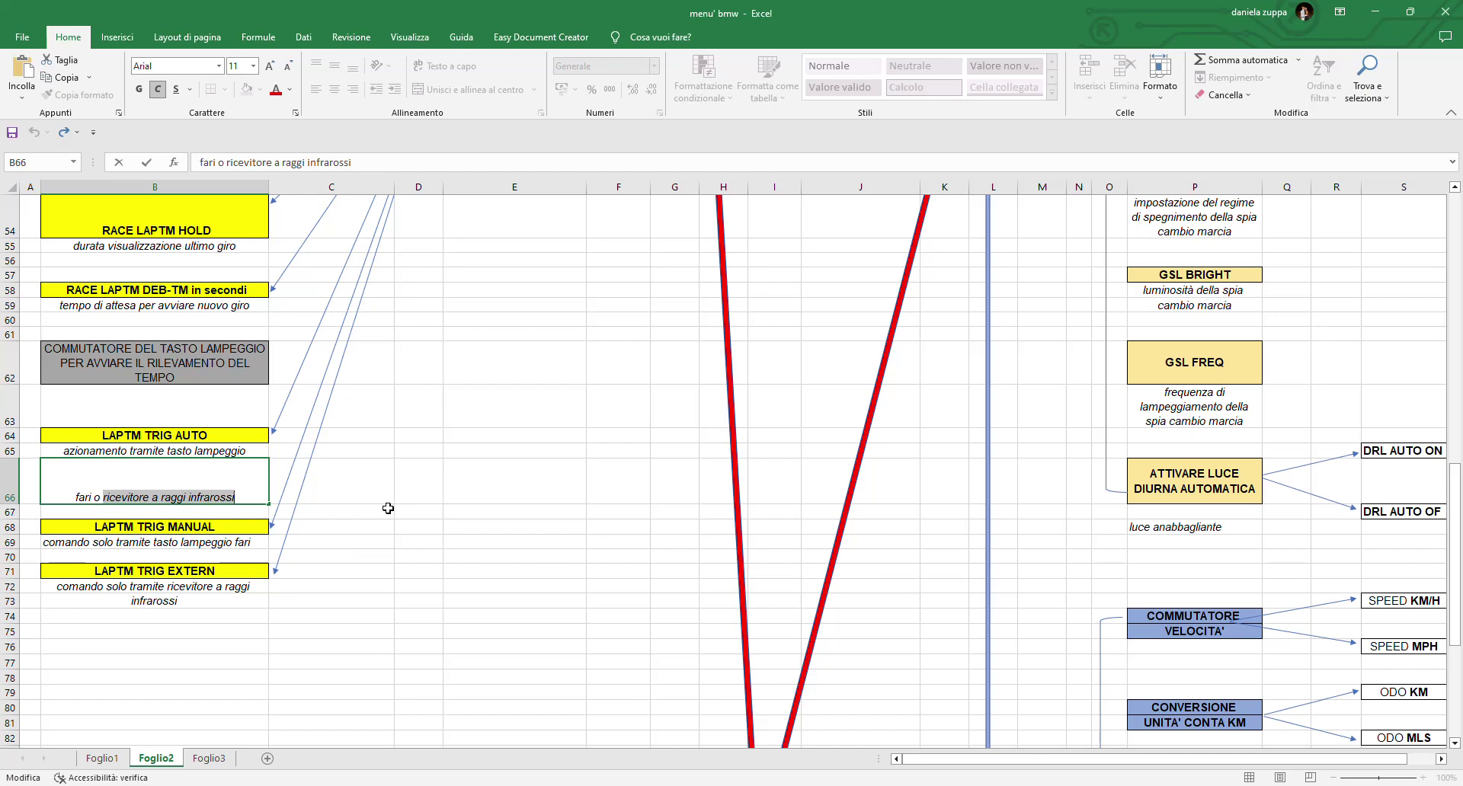
# Step: Trace the path from the VISUALIZZAZIONE del LAPTIMER block through SETUP RACE TRACK down to the red SETUP MENU EXIT box
pyautogui.scroll(7, 388, 509)
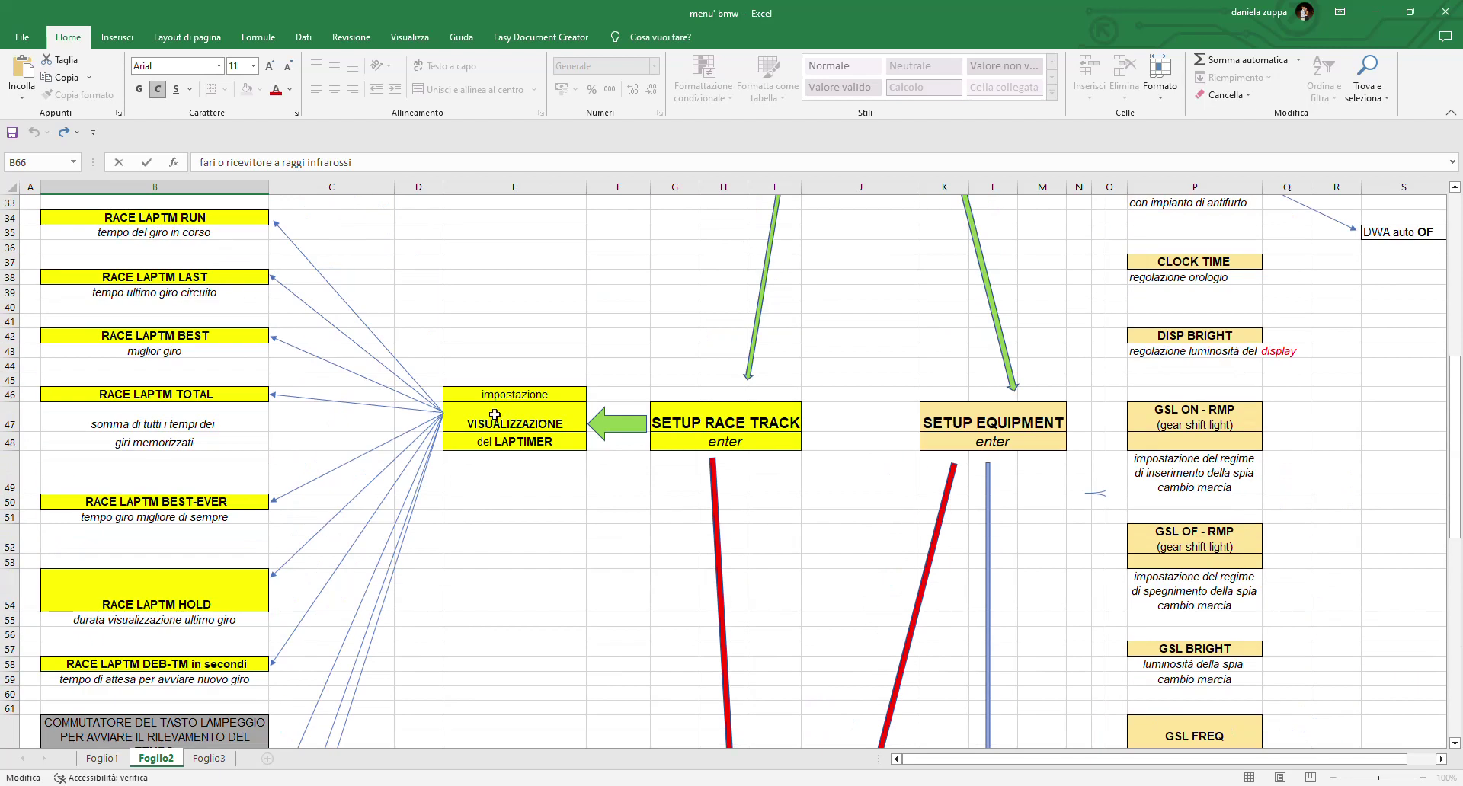
pyautogui.moveTo(495, 394); pyautogui.dragTo(501, 442)
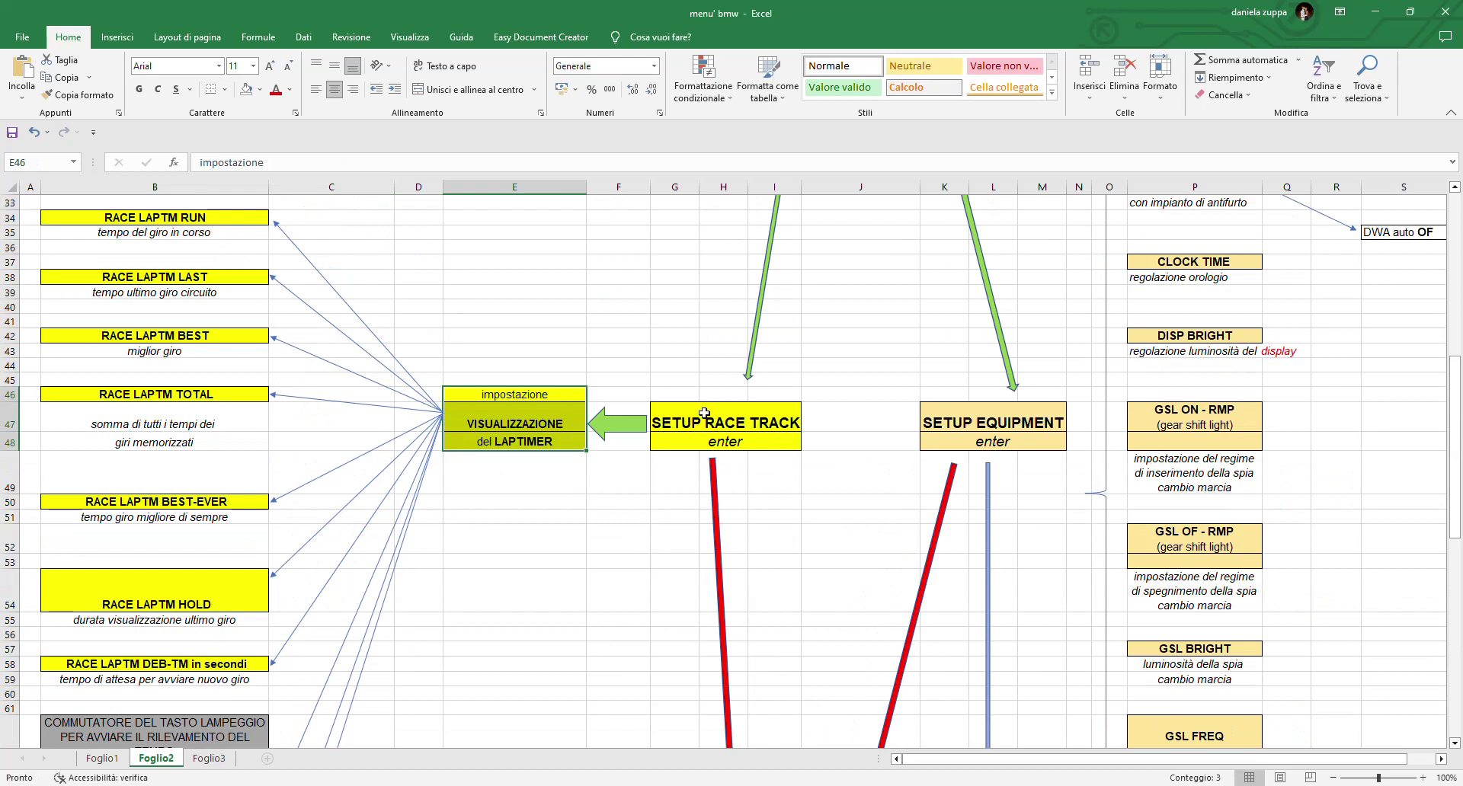
pyautogui.click(679, 428)
pyautogui.moveTo(678, 429); pyautogui.dragTo(678, 444)
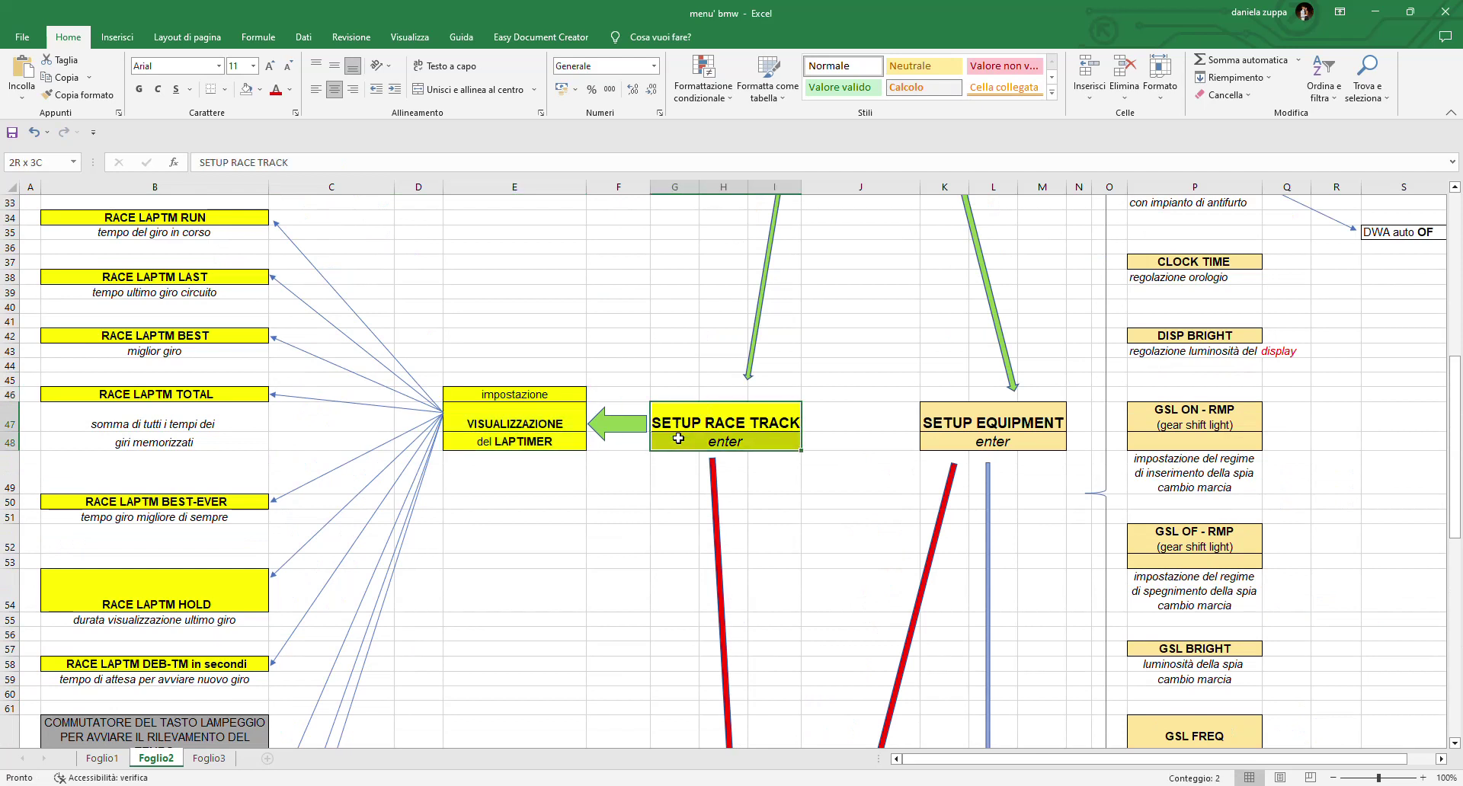
pyautogui.scroll(-9, 450, 426)
pyautogui.scroll(-4, 224, 445)
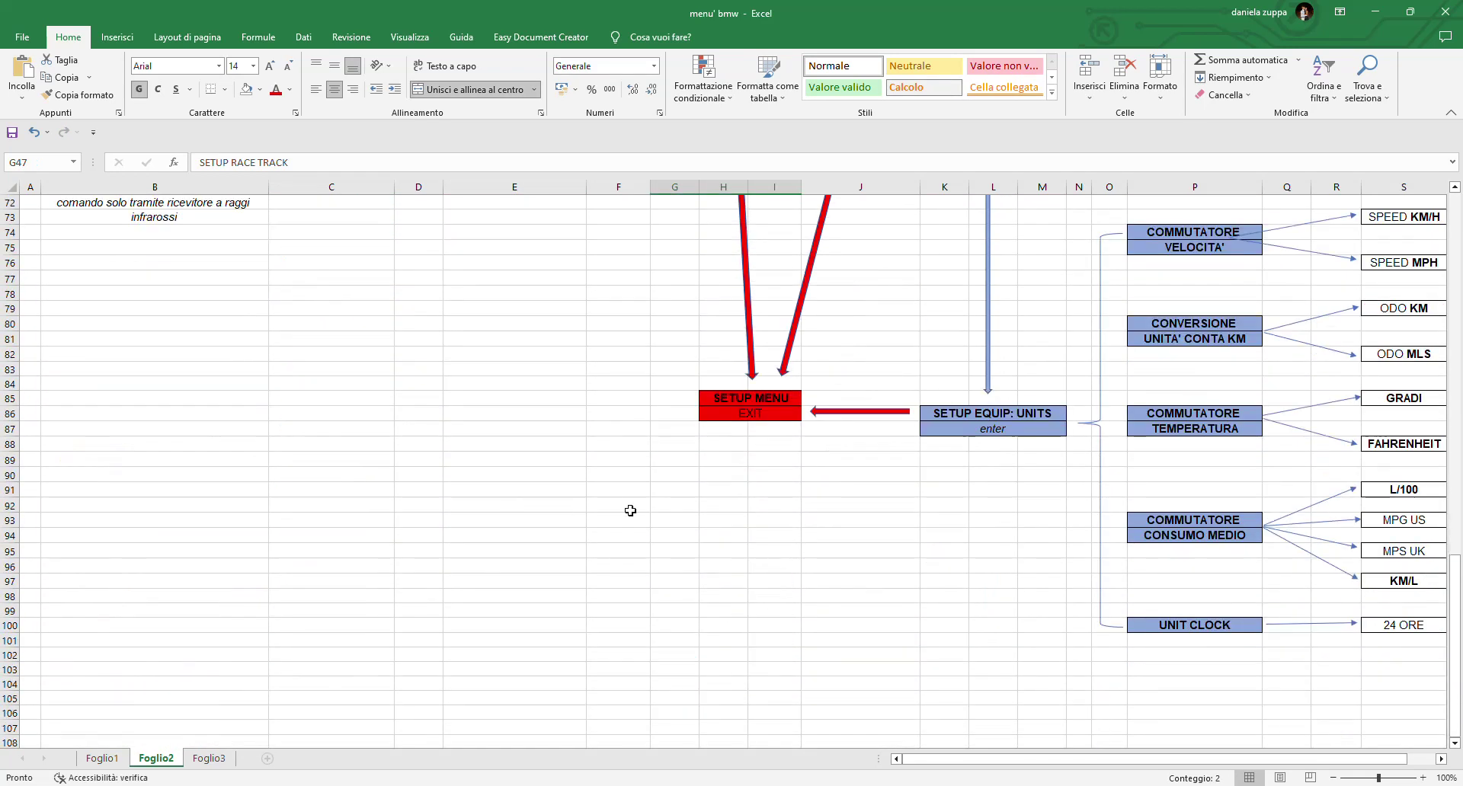
pyautogui.click(728, 402)
pyautogui.moveTo(730, 405); pyautogui.dragTo(700, 396)
# Step: Go back to the start of the diagram and select the RACE INFO and SETUP MENU boxes, ending on SETUP MENU's enter cell
pyautogui.scroll(12, 705, 435)
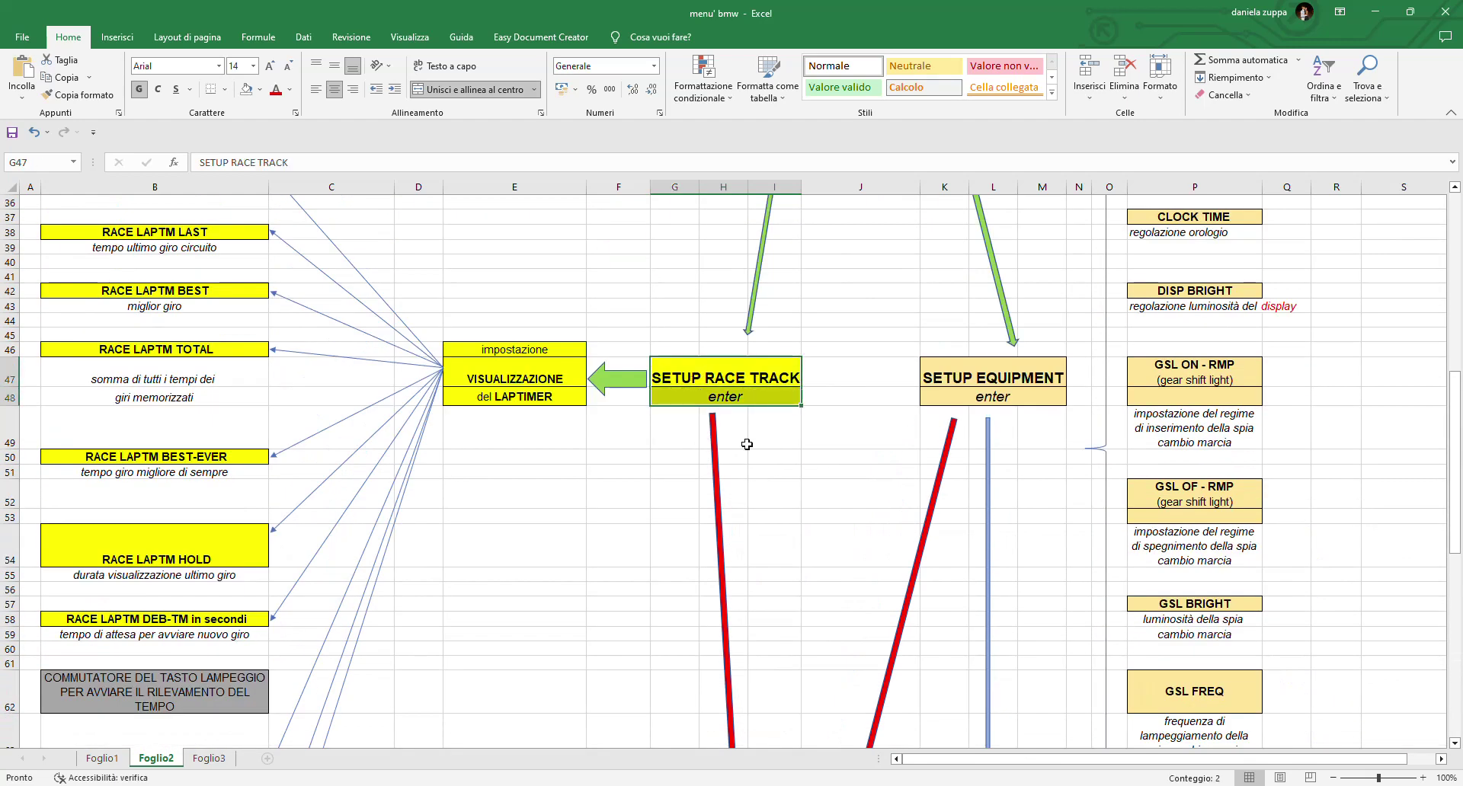
pyautogui.scroll(7, 769, 470)
pyautogui.scroll(5, 770, 469)
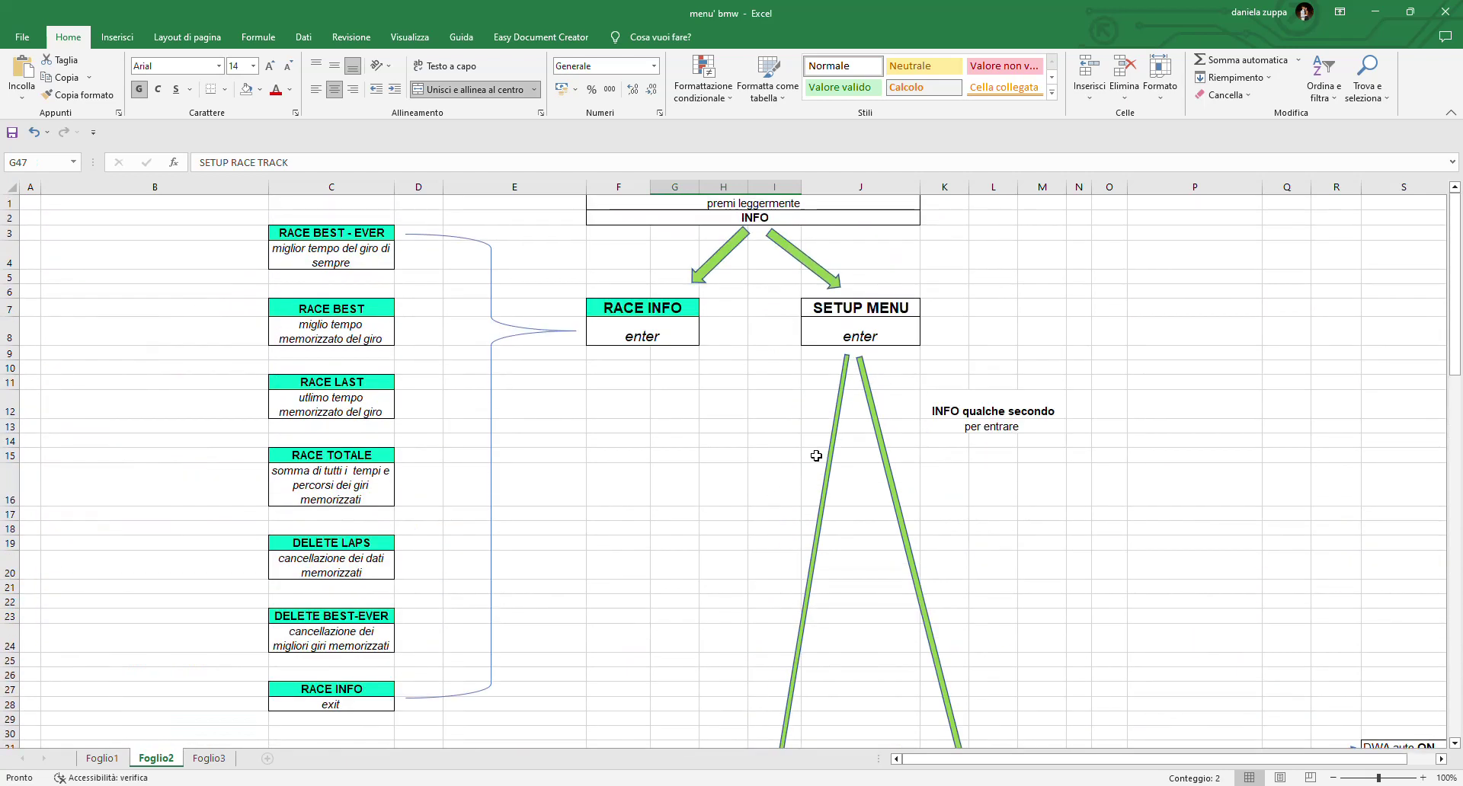
pyautogui.moveTo(849, 314); pyautogui.dragTo(656, 343)
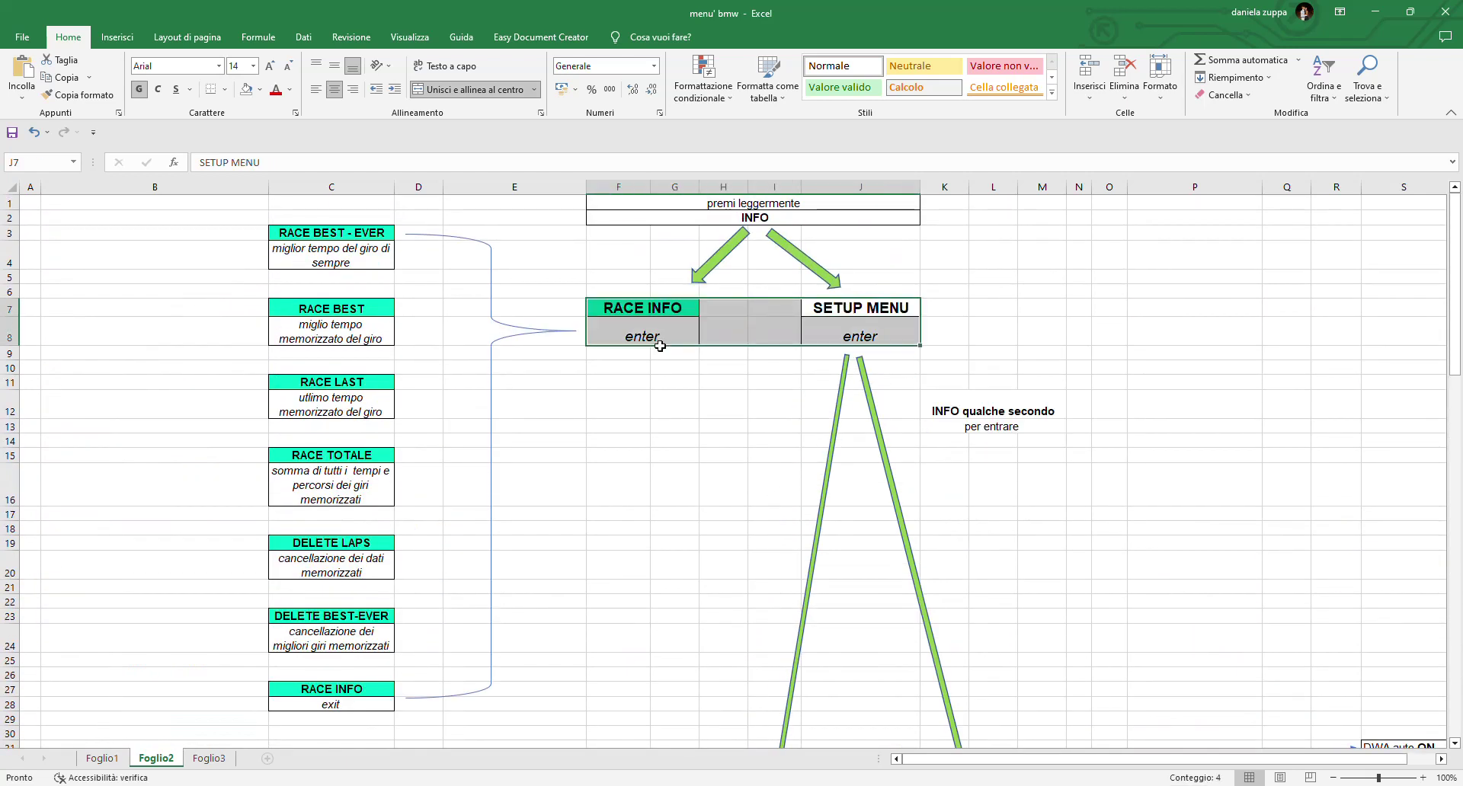
pyautogui.click(867, 308)
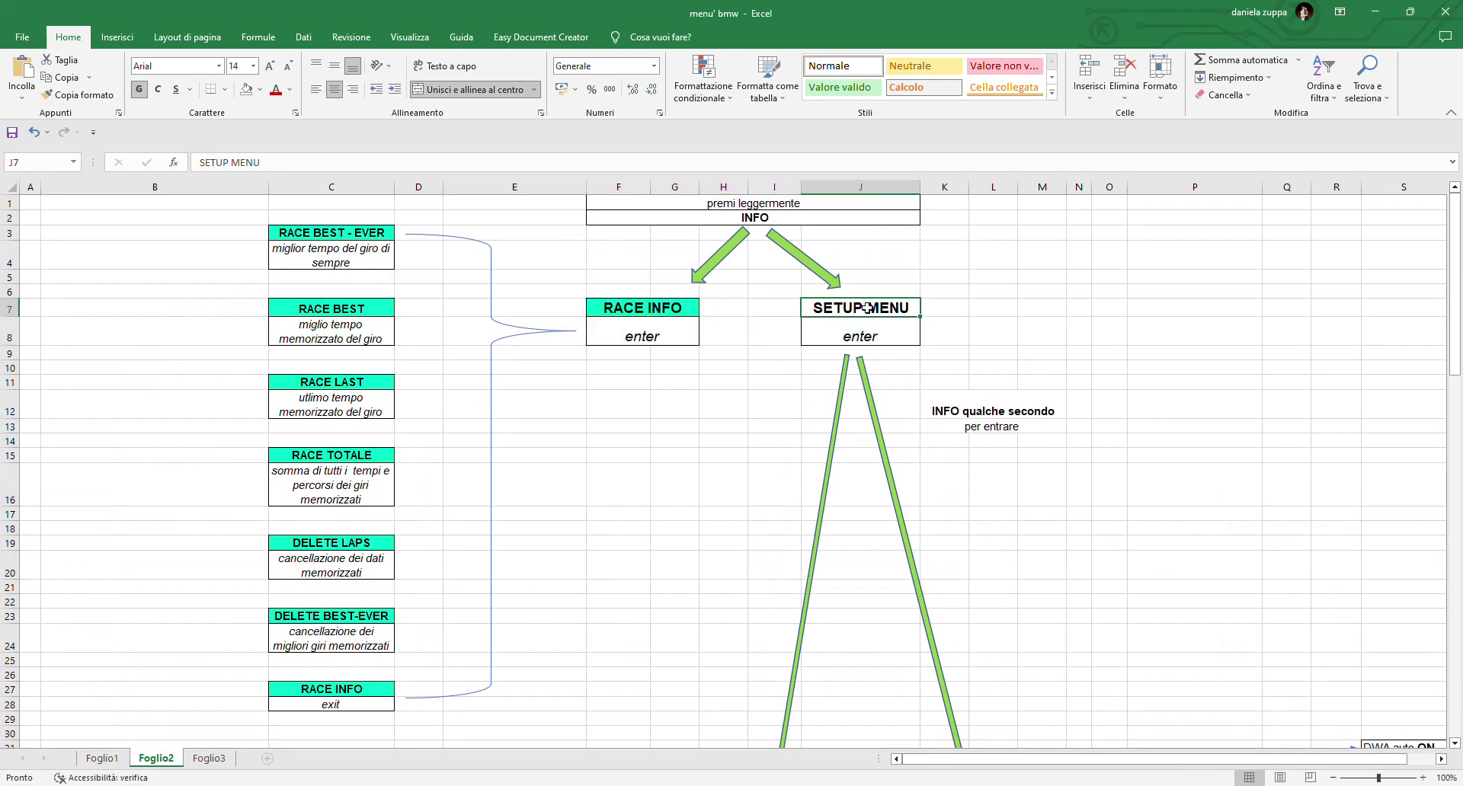
pyautogui.click(879, 338)
# Step: Follow the SETUP MENU branches past SETUP RACE TRACK and SETUP EQUIPMENT down to SETUP EQUIP: UNITS
pyautogui.scroll(-4, 879, 338)
pyautogui.scroll(-7, 880, 338)
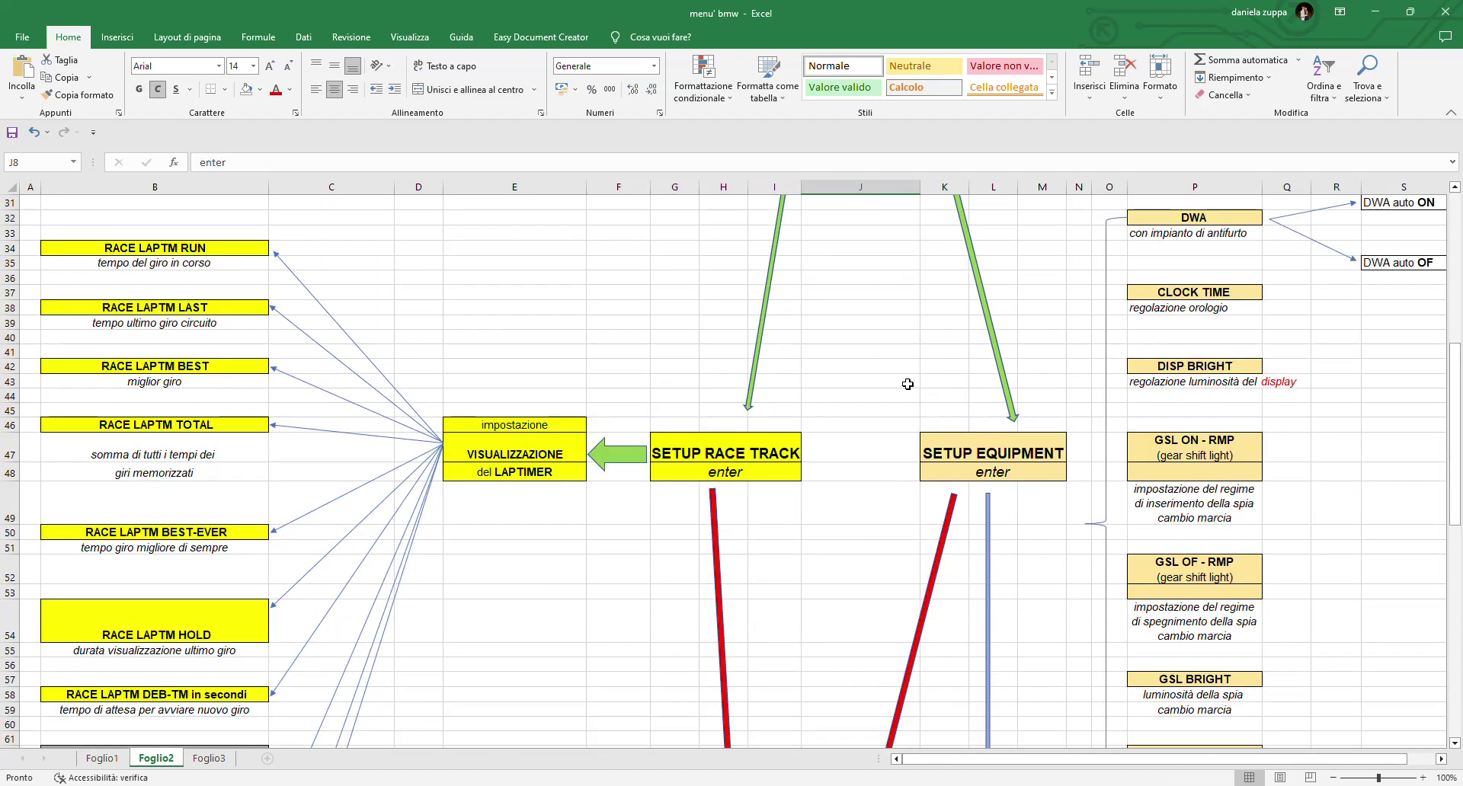
pyautogui.click(962, 463)
pyautogui.press('Left')
pyautogui.press('Left')
pyautogui.scroll(-4, 951, 472)
pyautogui.scroll(-8, 951, 472)
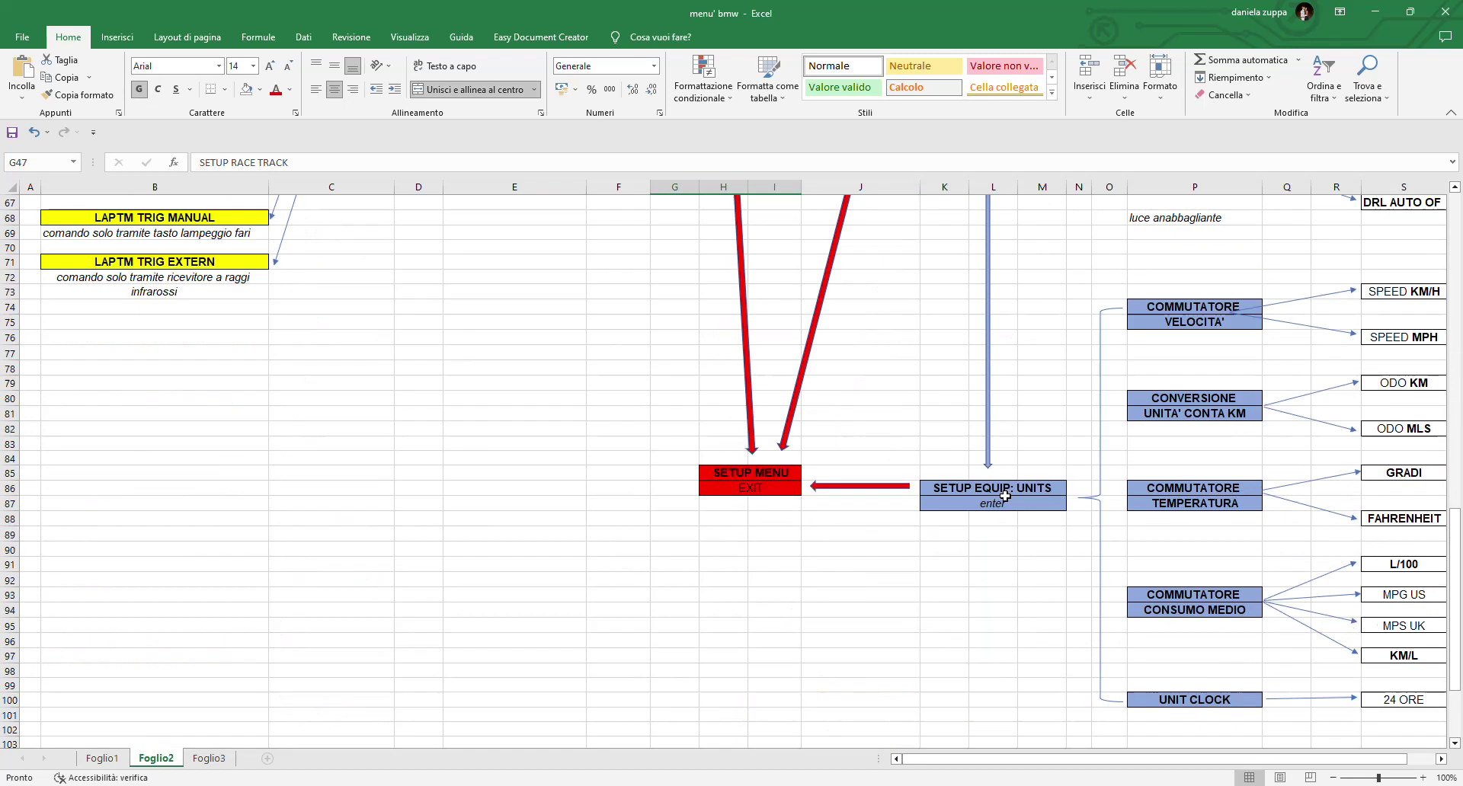
pyautogui.click(984, 461)
# Step: Return to the RACE INFO box and read its first option, RACE BEST - EVER, with its description
pyautogui.scroll(20, 985, 463)
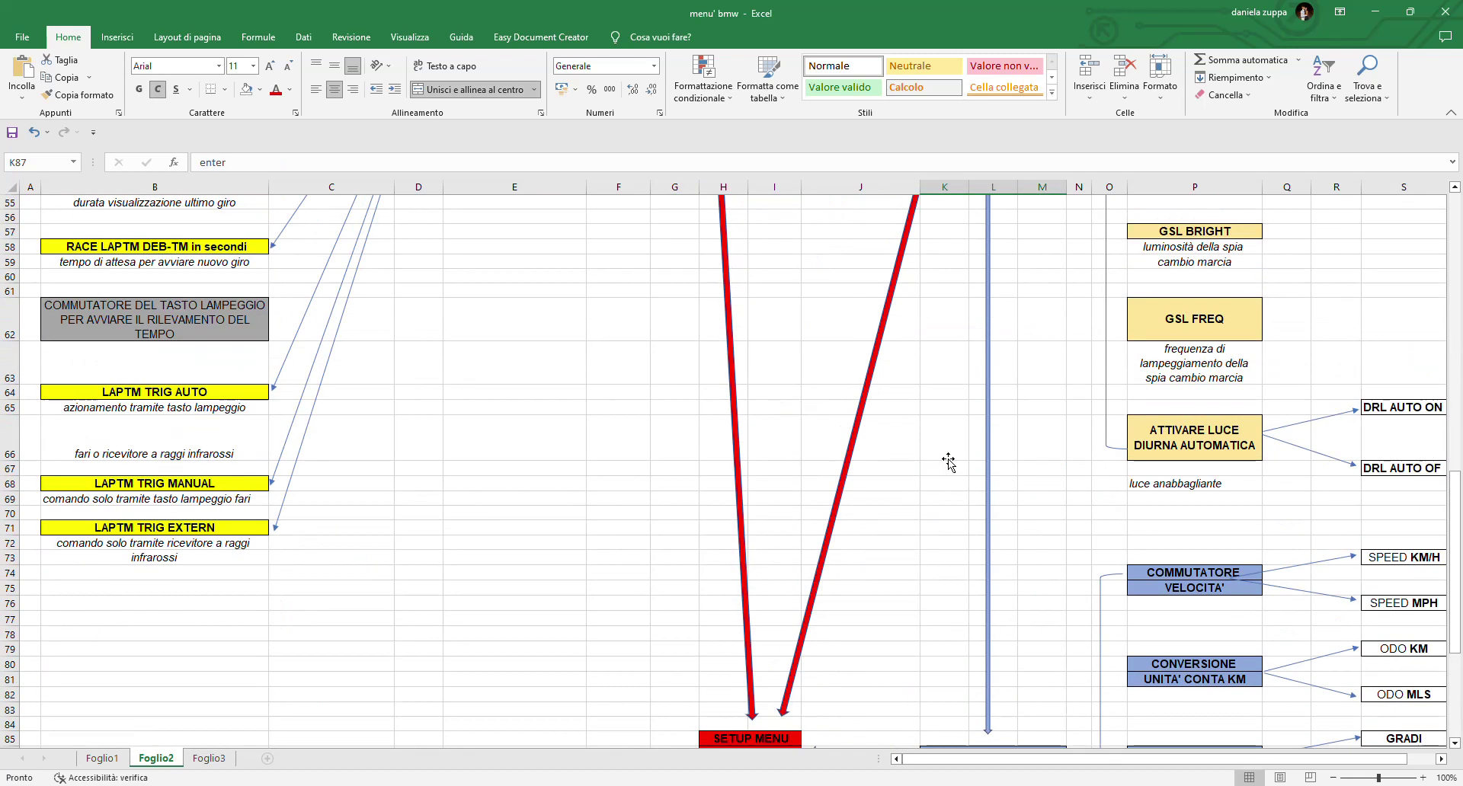
pyautogui.click(642, 307)
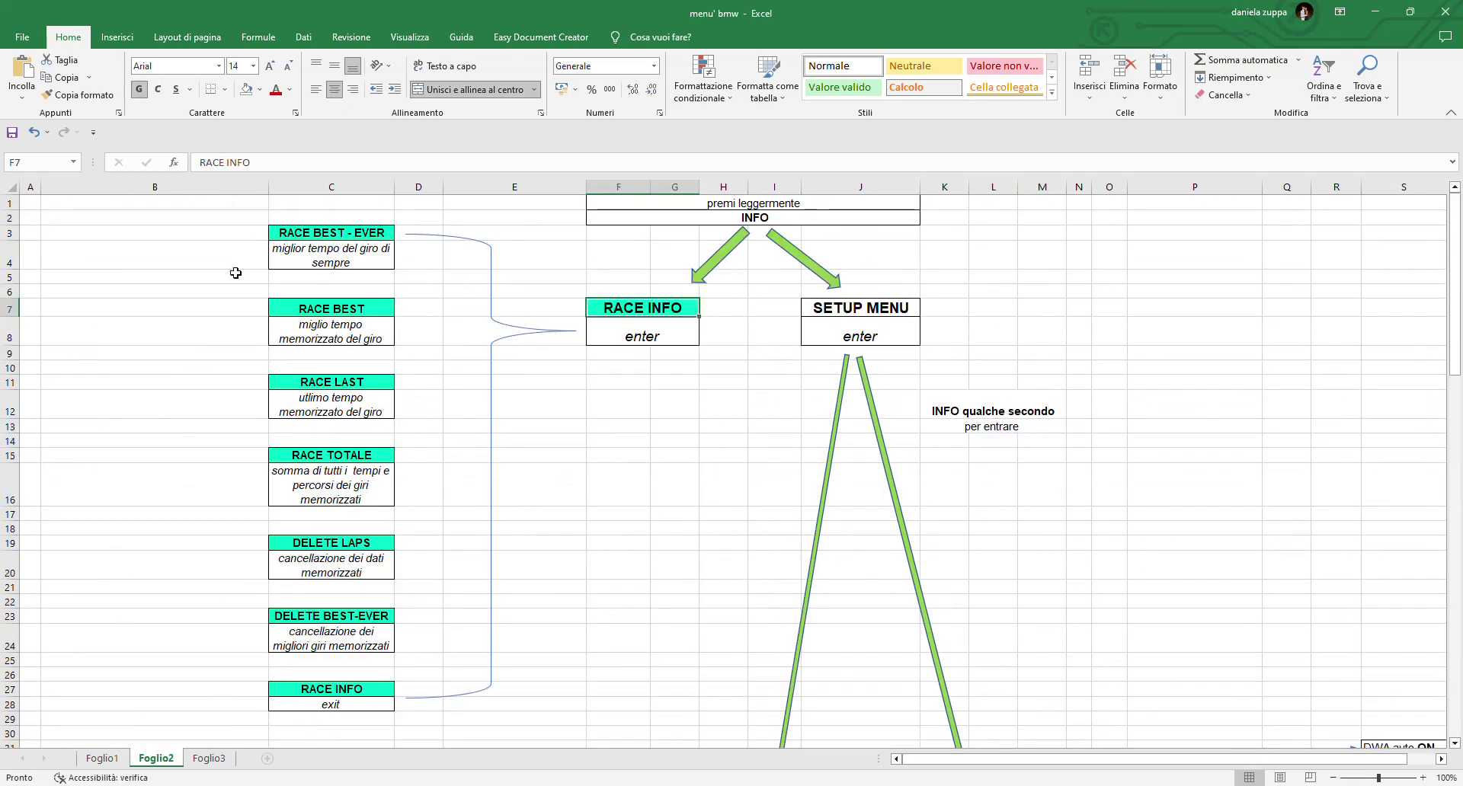
pyautogui.click(323, 258)
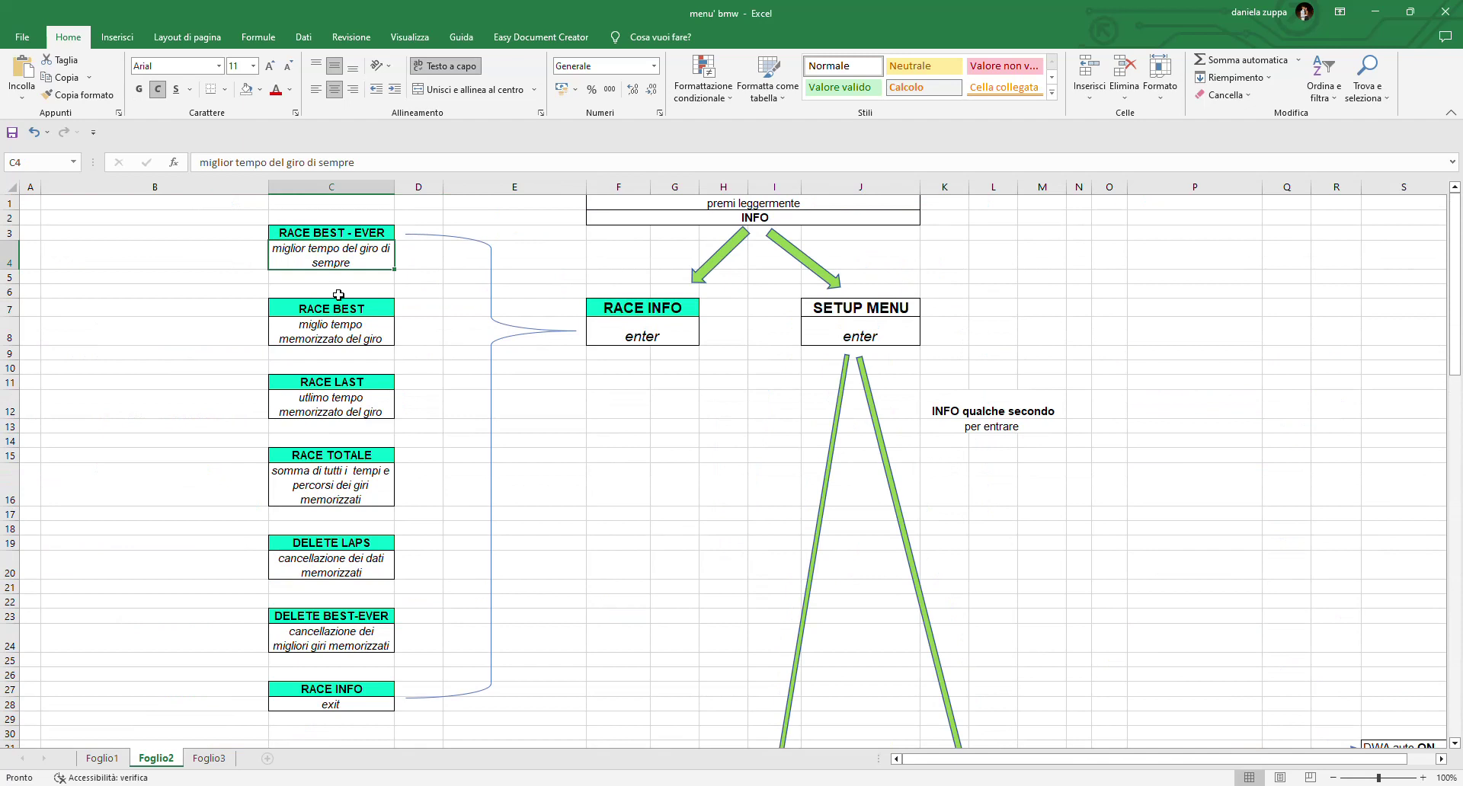
pyautogui.moveTo(645, 313); pyautogui.dragTo(643, 343)
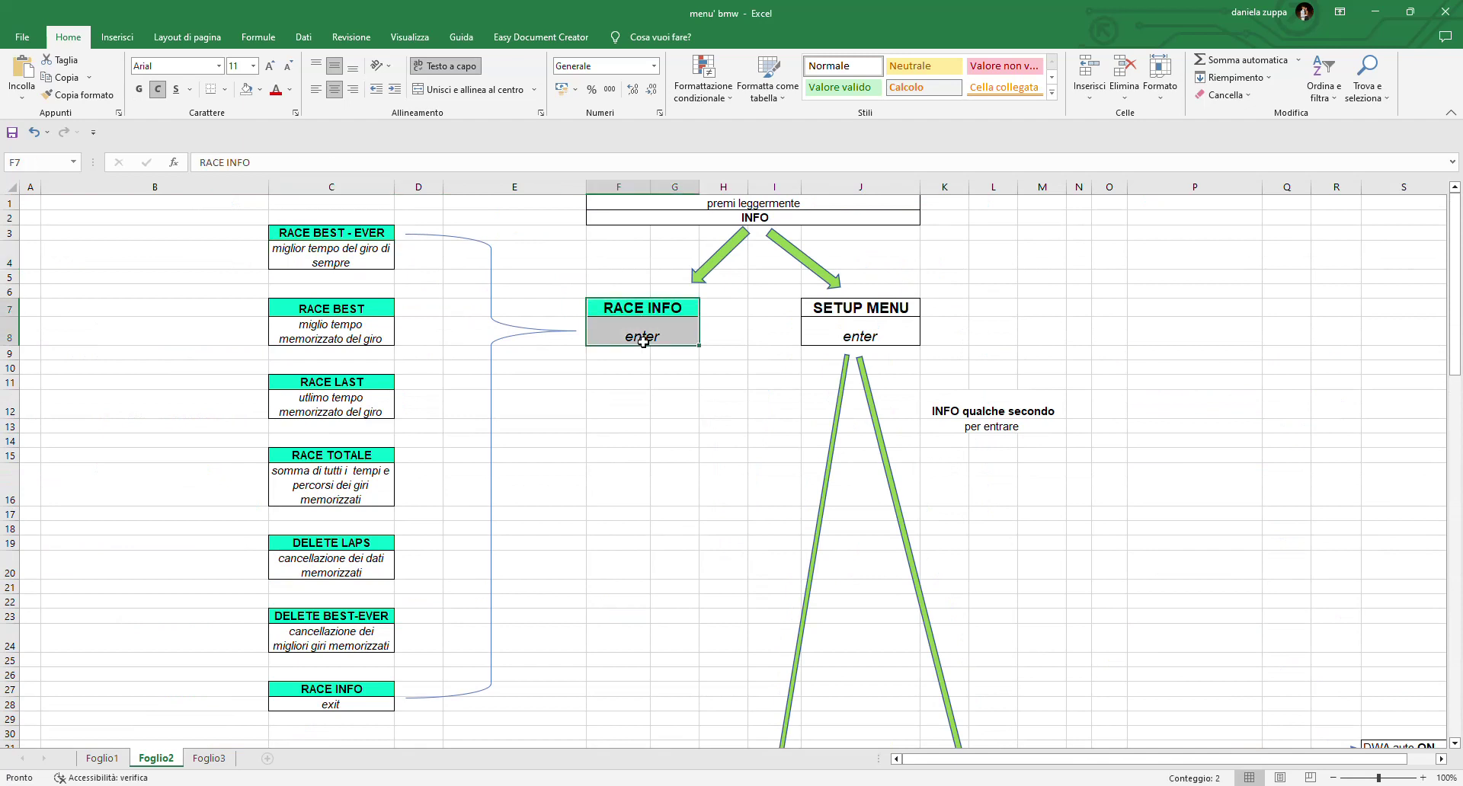
pyautogui.click(331, 258)
pyautogui.click(296, 236)
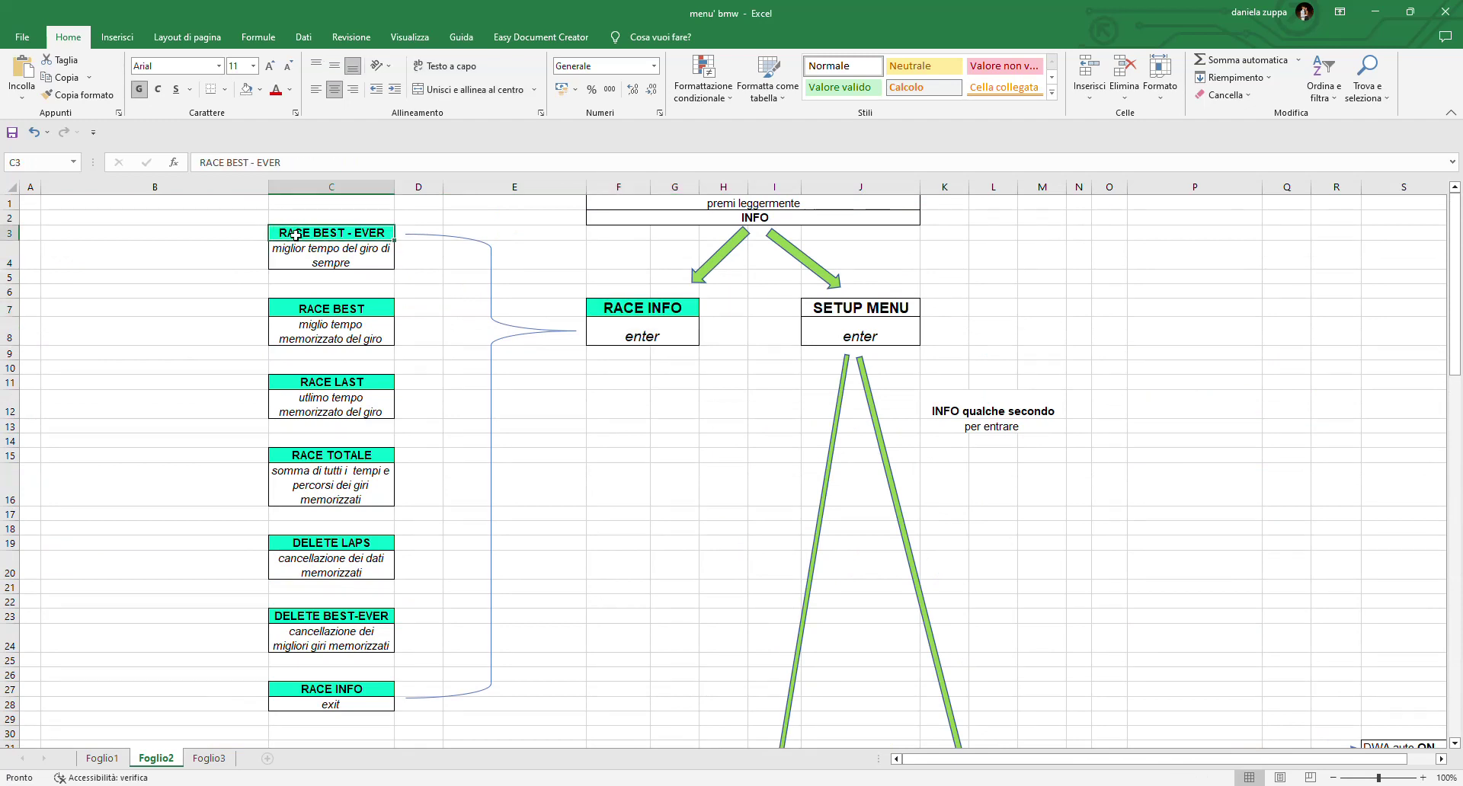
pyautogui.click(321, 260)
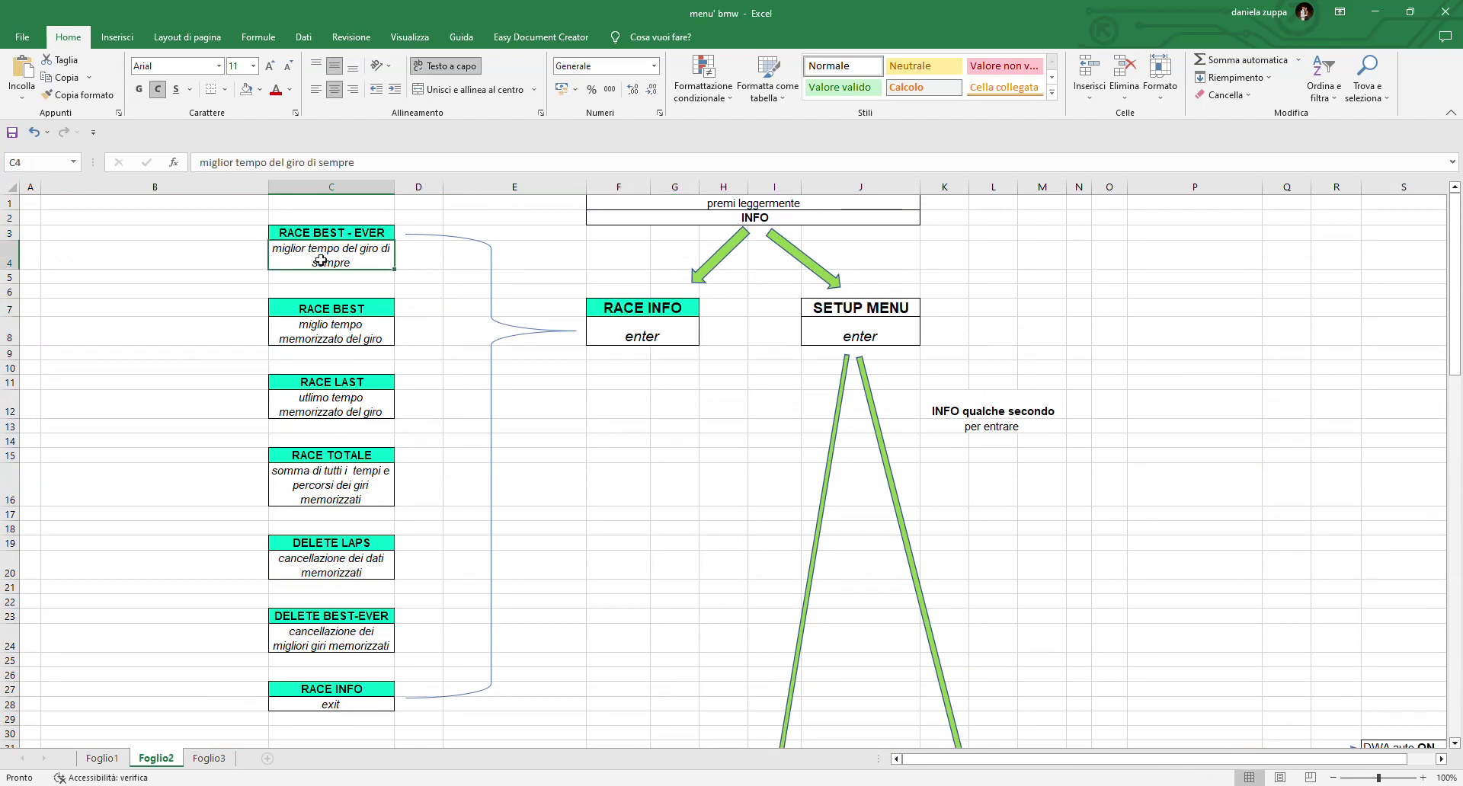
# Step: Go through the descriptions of the RACE BEST, RACE LAST and RACE TOTALE options
pyautogui.click(314, 335)
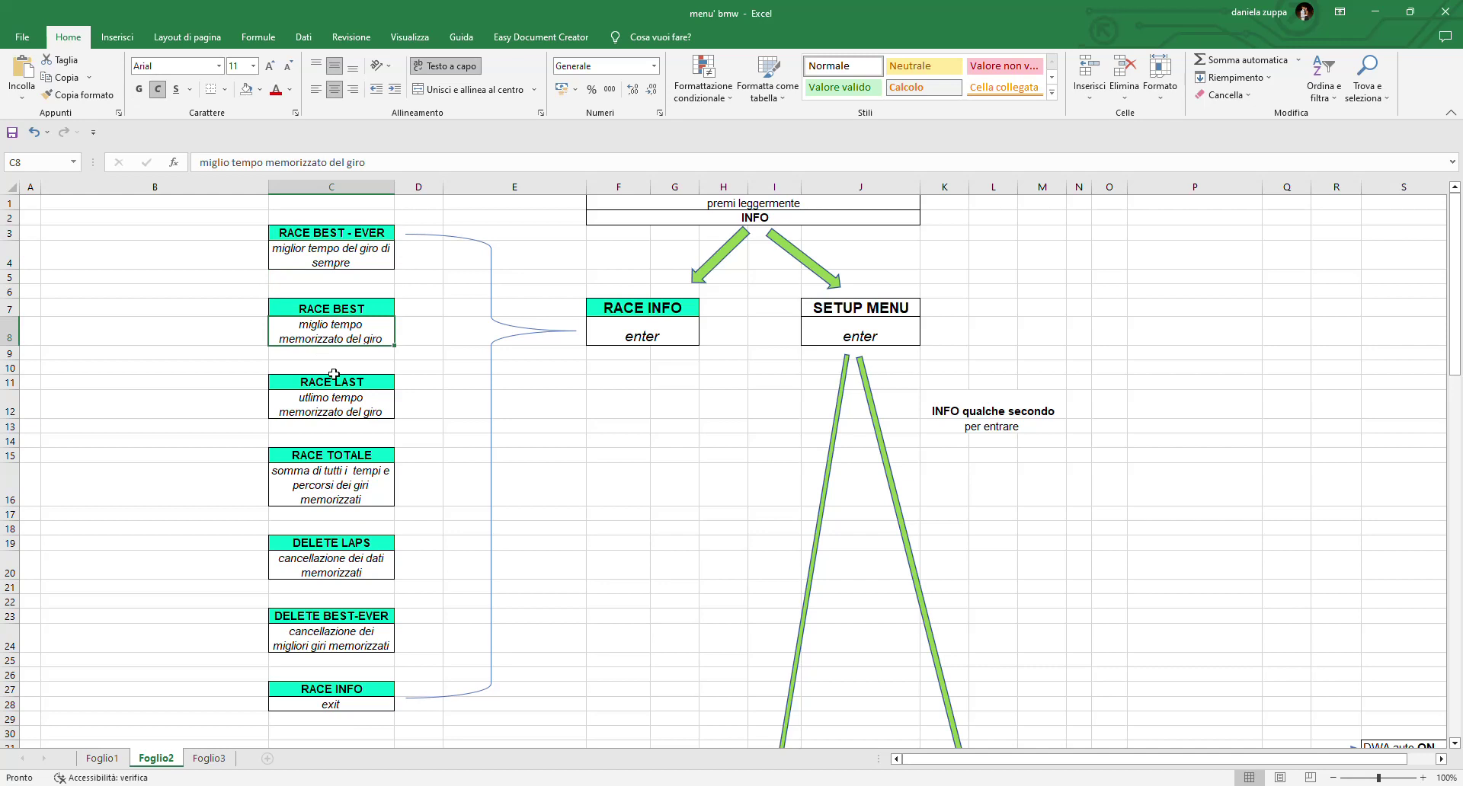
pyautogui.scroll(-3, 355, 365)
pyautogui.scroll(2, 355, 365)
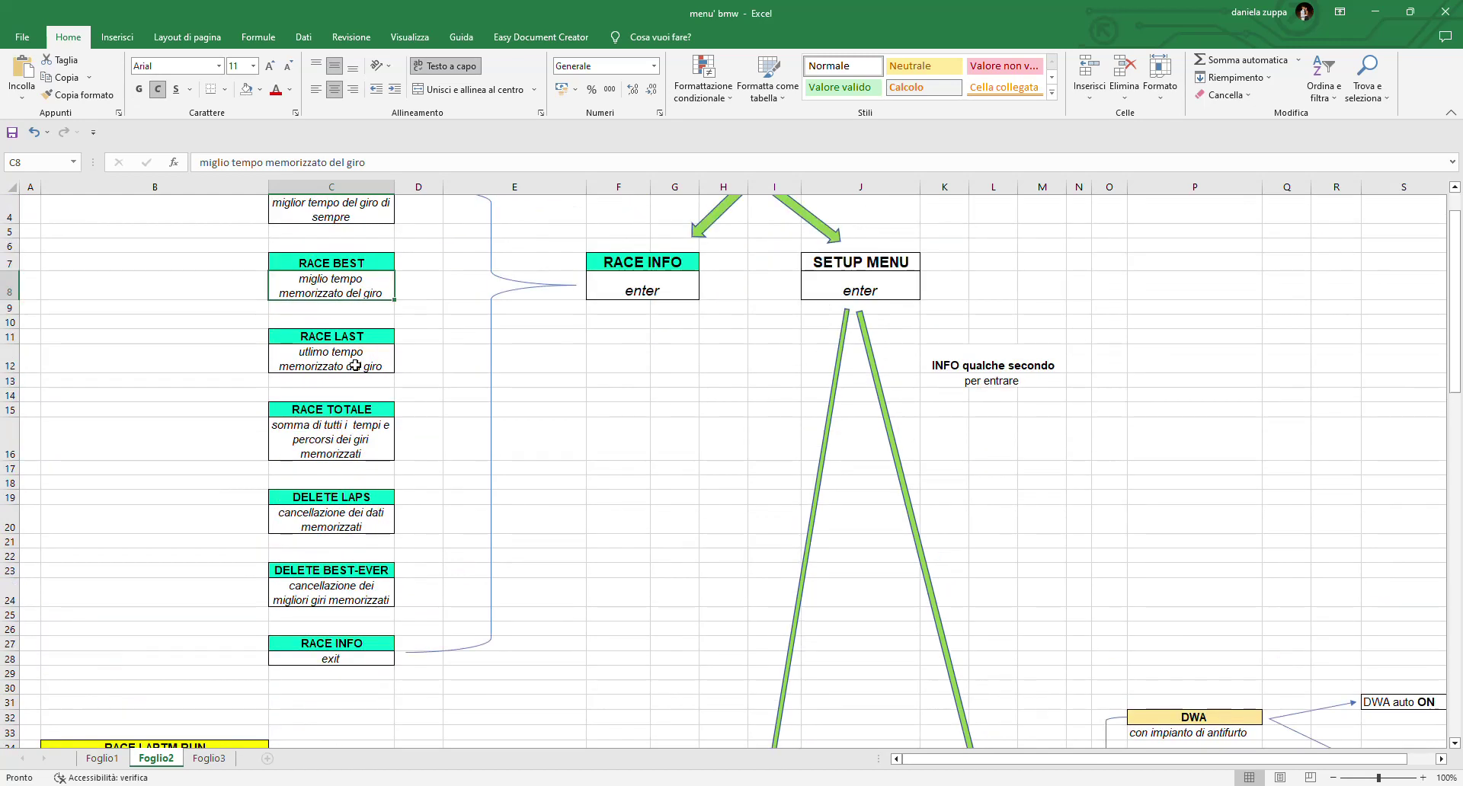
pyautogui.click(313, 339)
pyautogui.click(311, 371)
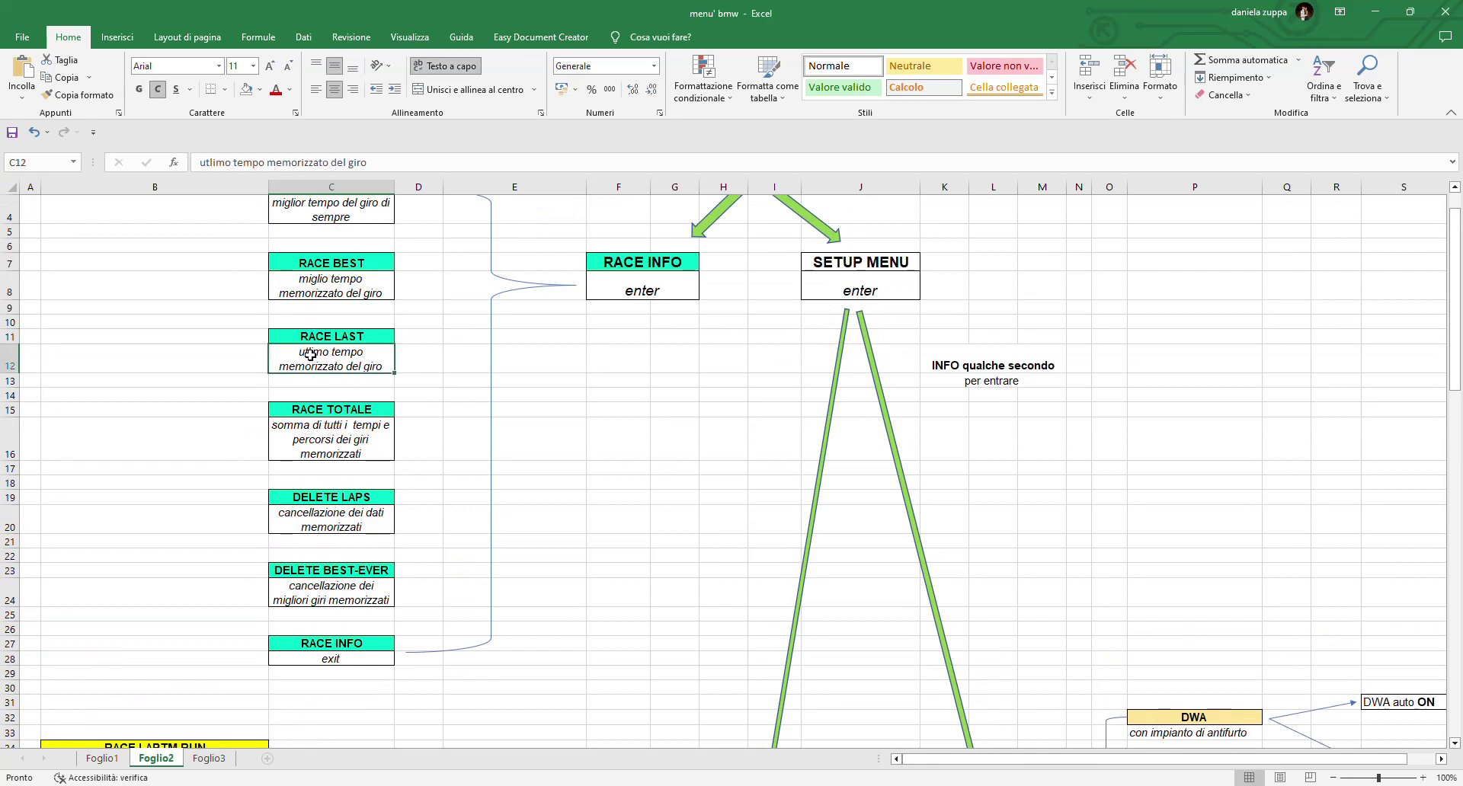
pyautogui.click(309, 441)
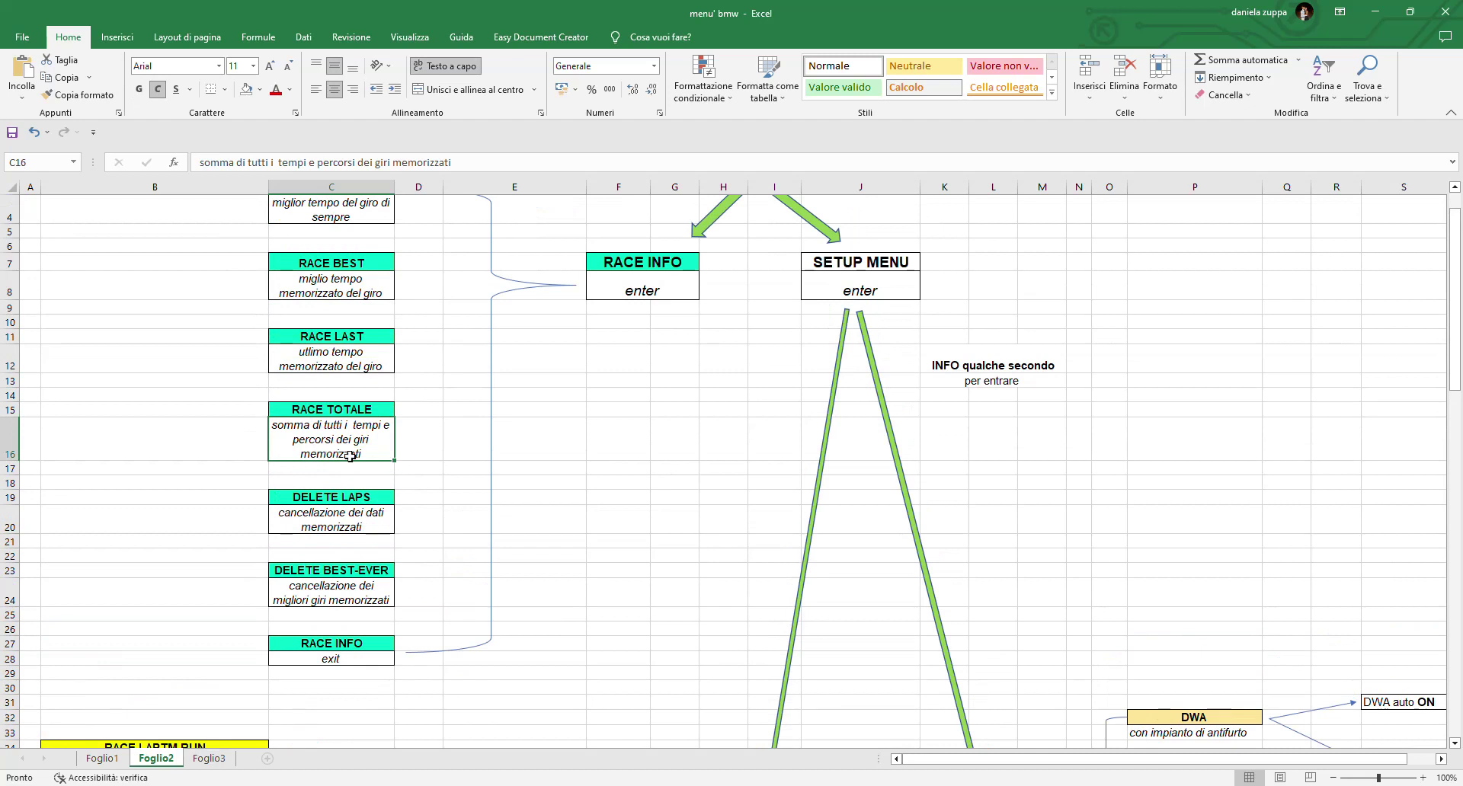
# Step: Review the DELETE LAPS and DELETE BEST-EVER descriptions and the RACE INFO exit entry
pyautogui.scroll(-1, 350, 457)
pyautogui.click(347, 461)
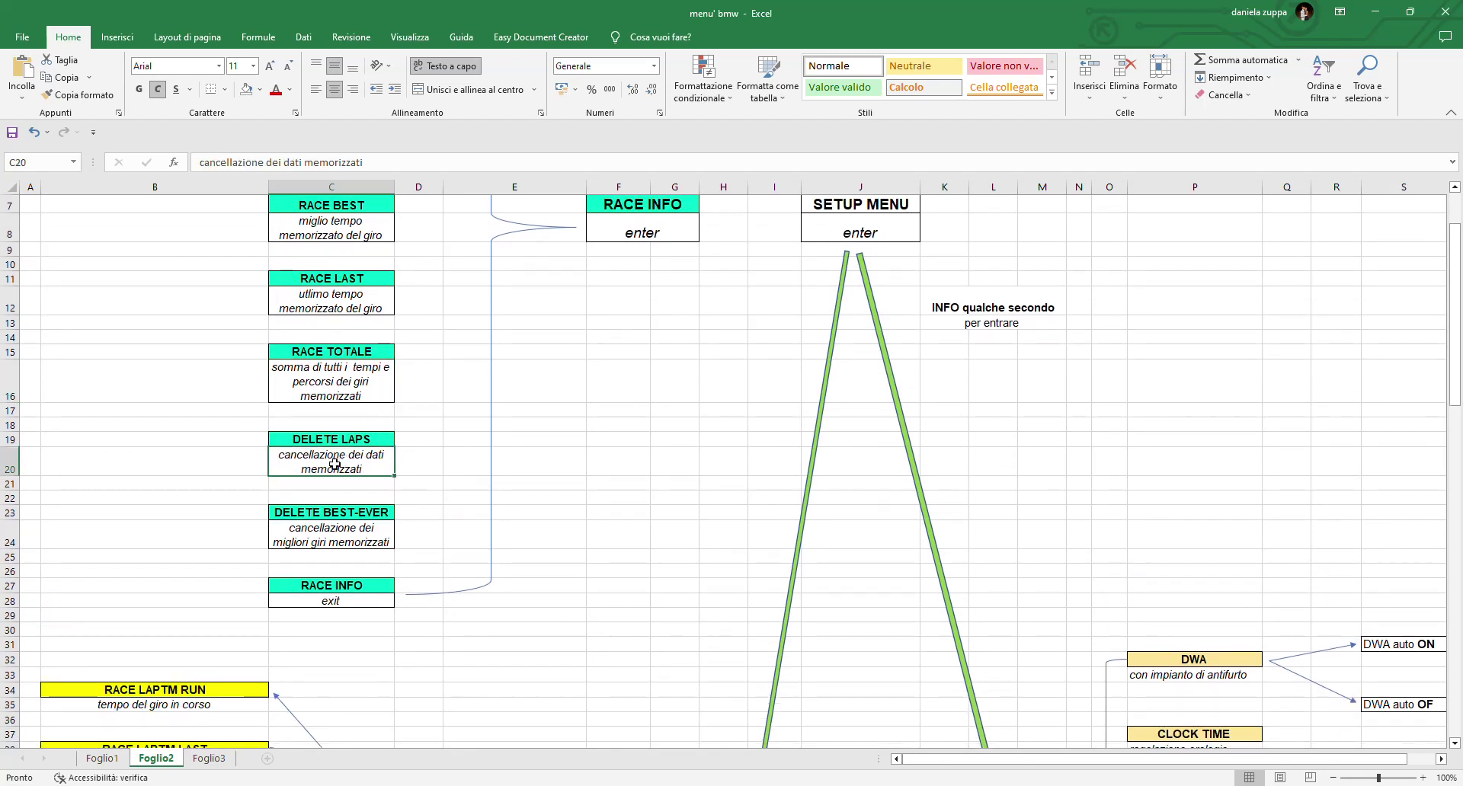
pyautogui.scroll(-1, 335, 464)
pyautogui.click(317, 475)
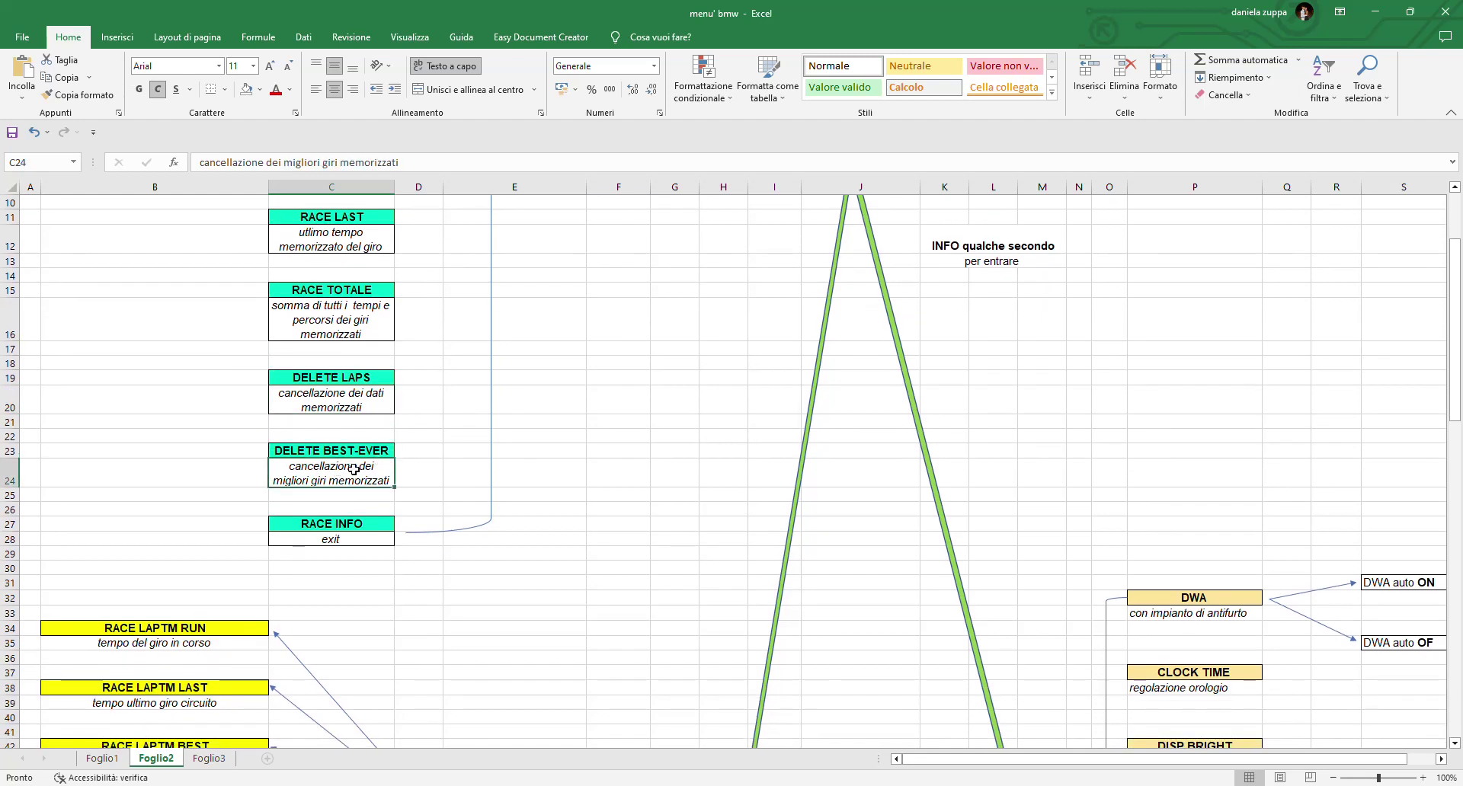
pyautogui.click(333, 543)
pyautogui.scroll(3, 530, 611)
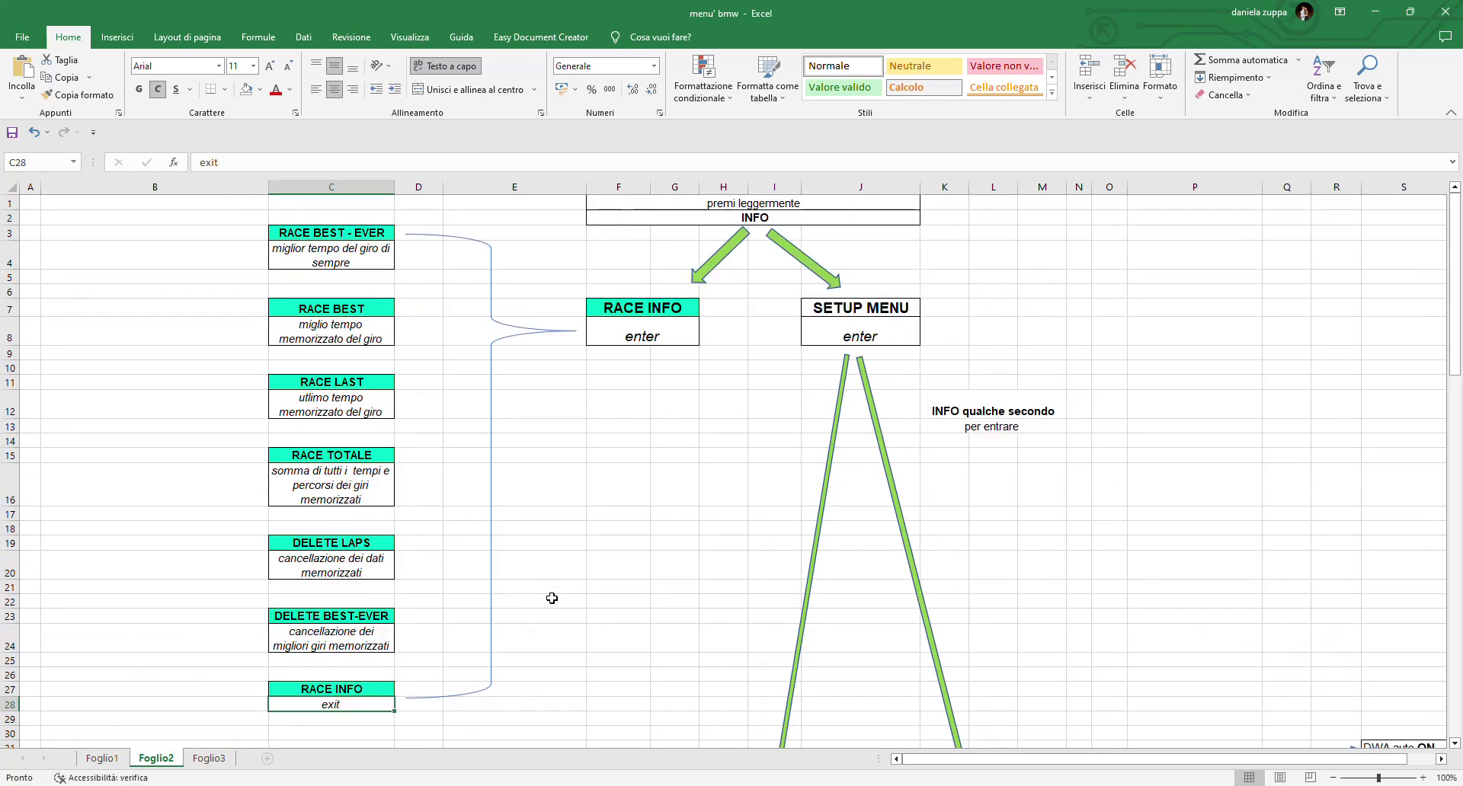
# Step: Select the RACE INFO and SETUP MENU boxes together and look over both branches down to SETUP RACE TRACK and SETUP EQUIPMENT
pyautogui.moveTo(644, 313); pyautogui.dragTo(862, 334)
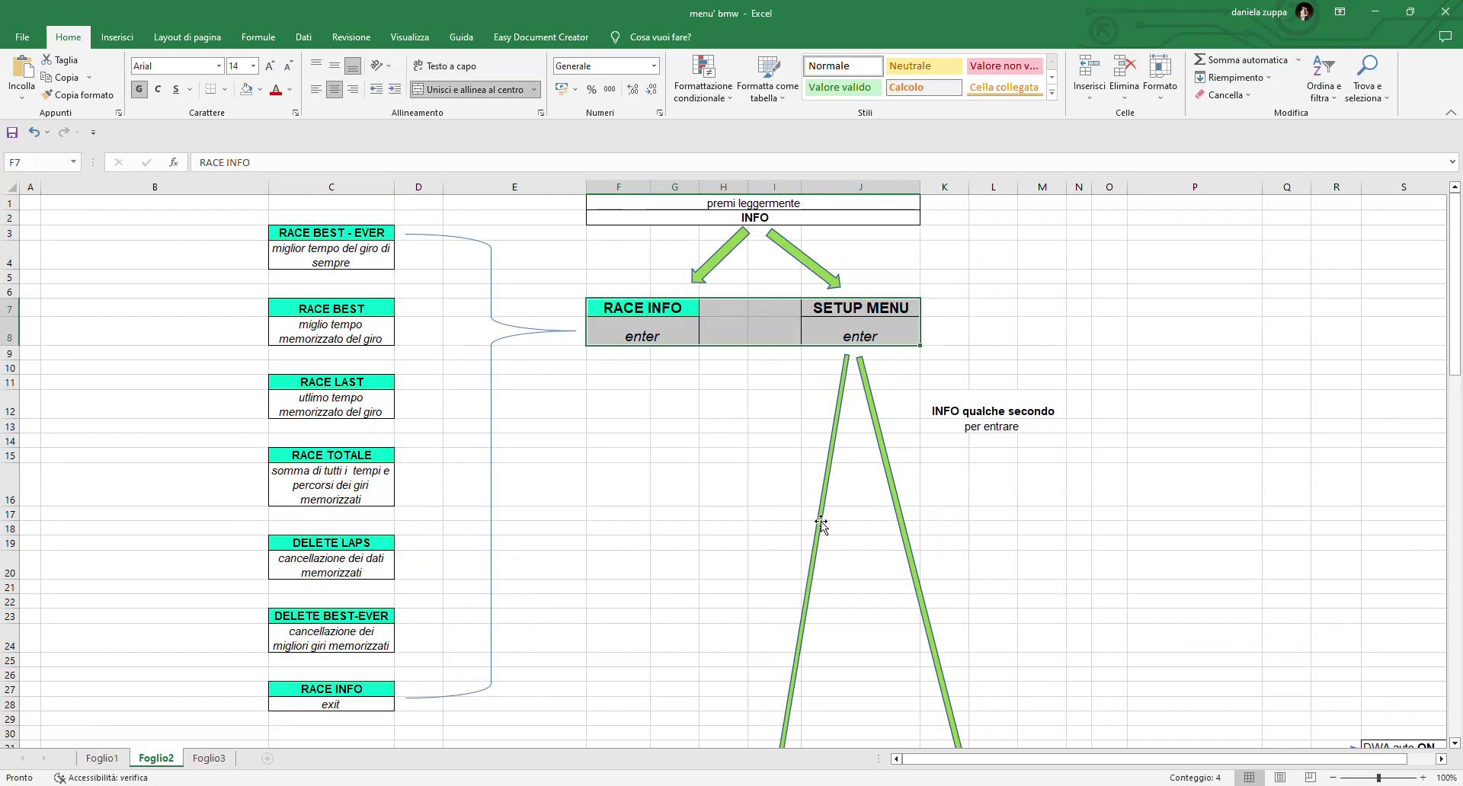
pyautogui.click(634, 520)
pyautogui.scroll(-1, 719, 434)
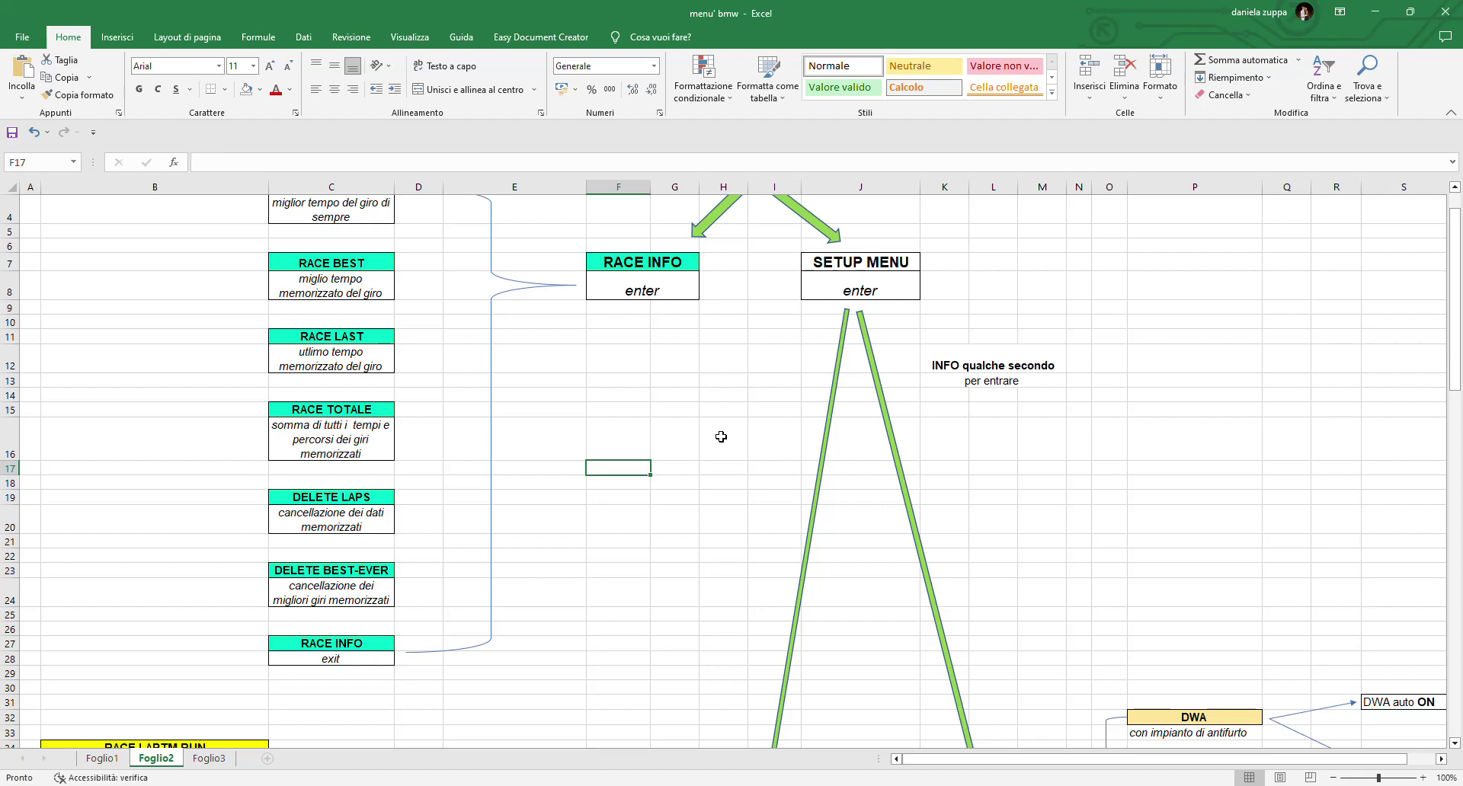
pyautogui.scroll(1, 721, 436)
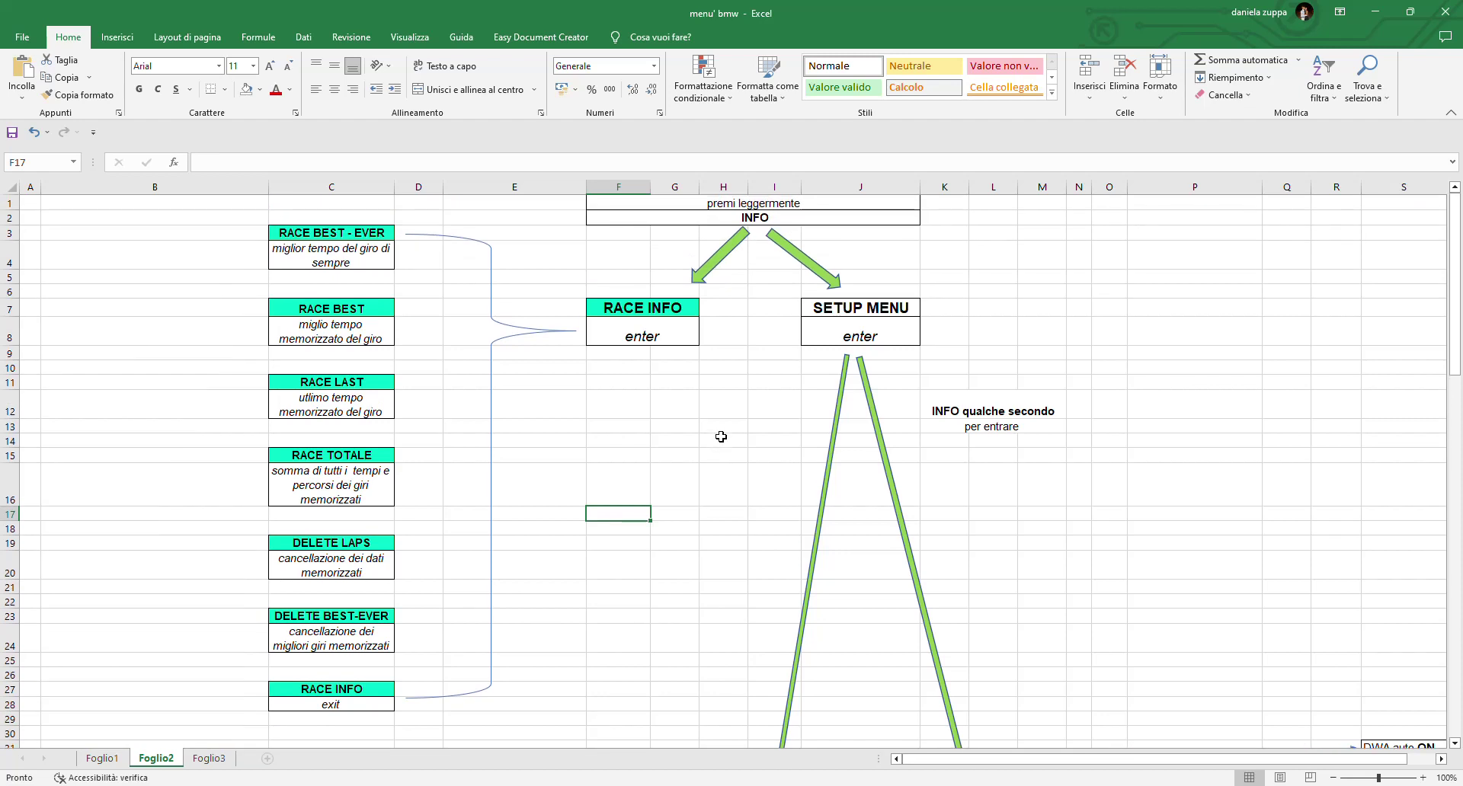
pyautogui.scroll(-1, 721, 437)
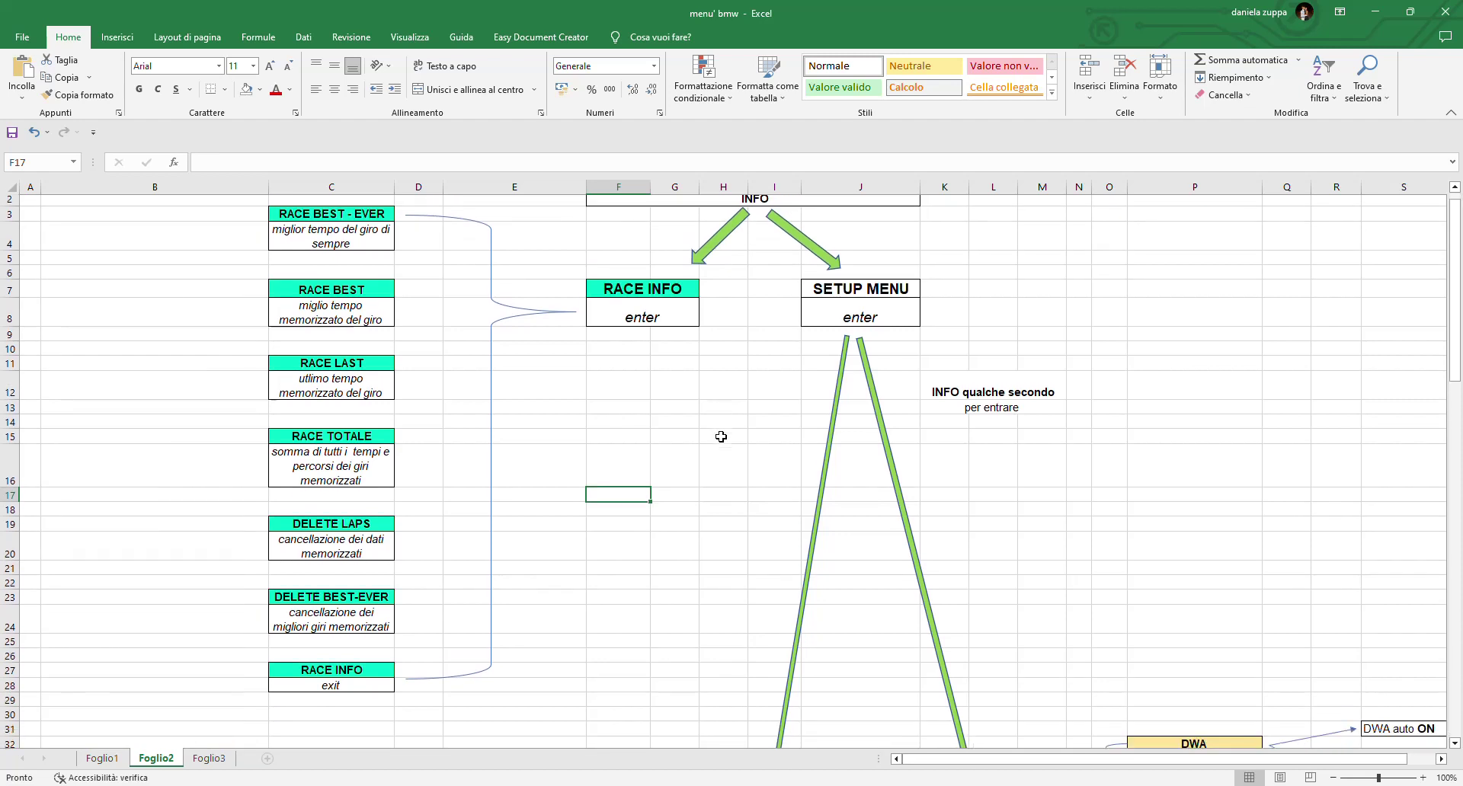
pyautogui.scroll(-2, 972, 467)
pyautogui.scroll(-6, 973, 467)
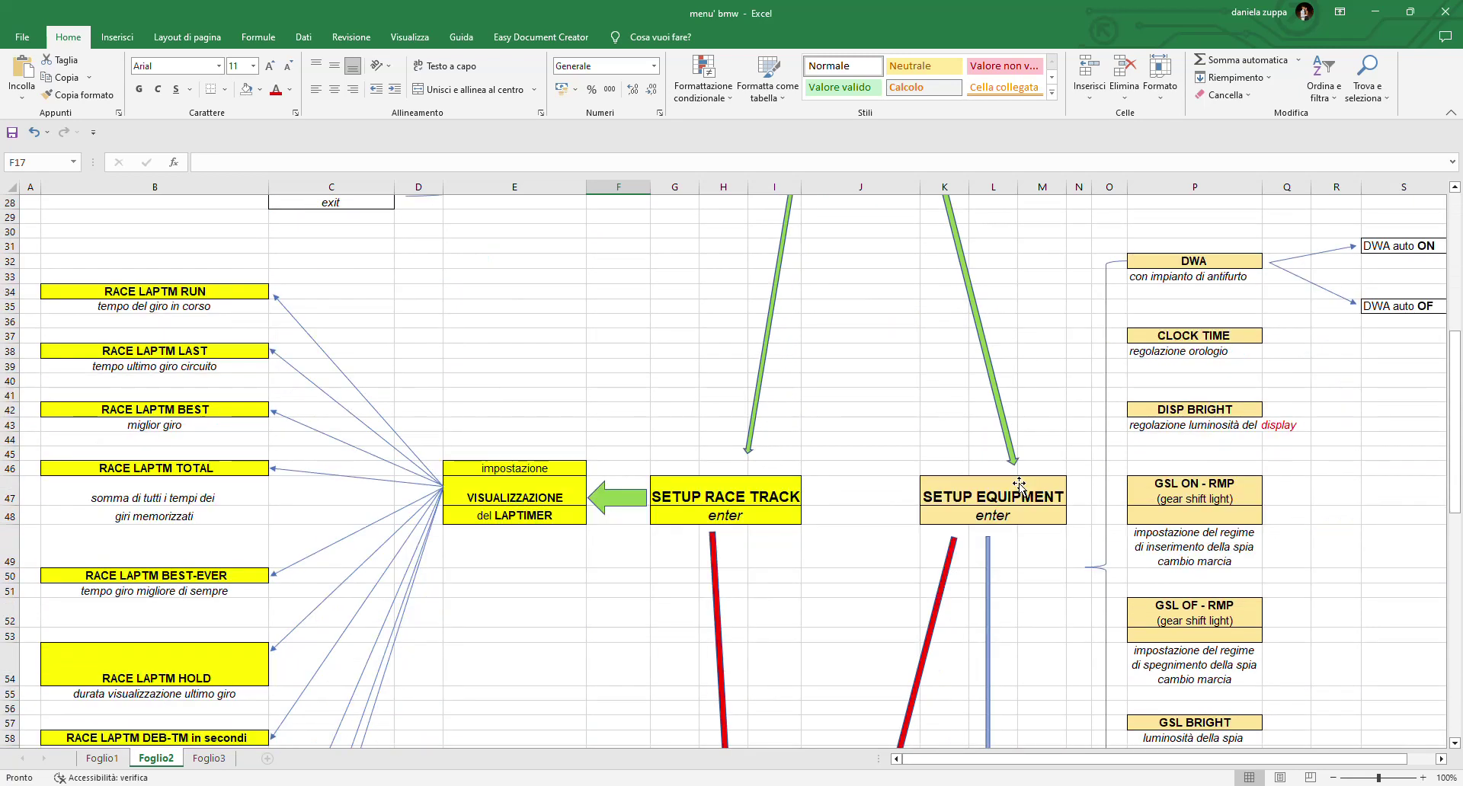
pyautogui.scroll(9, 792, 424)
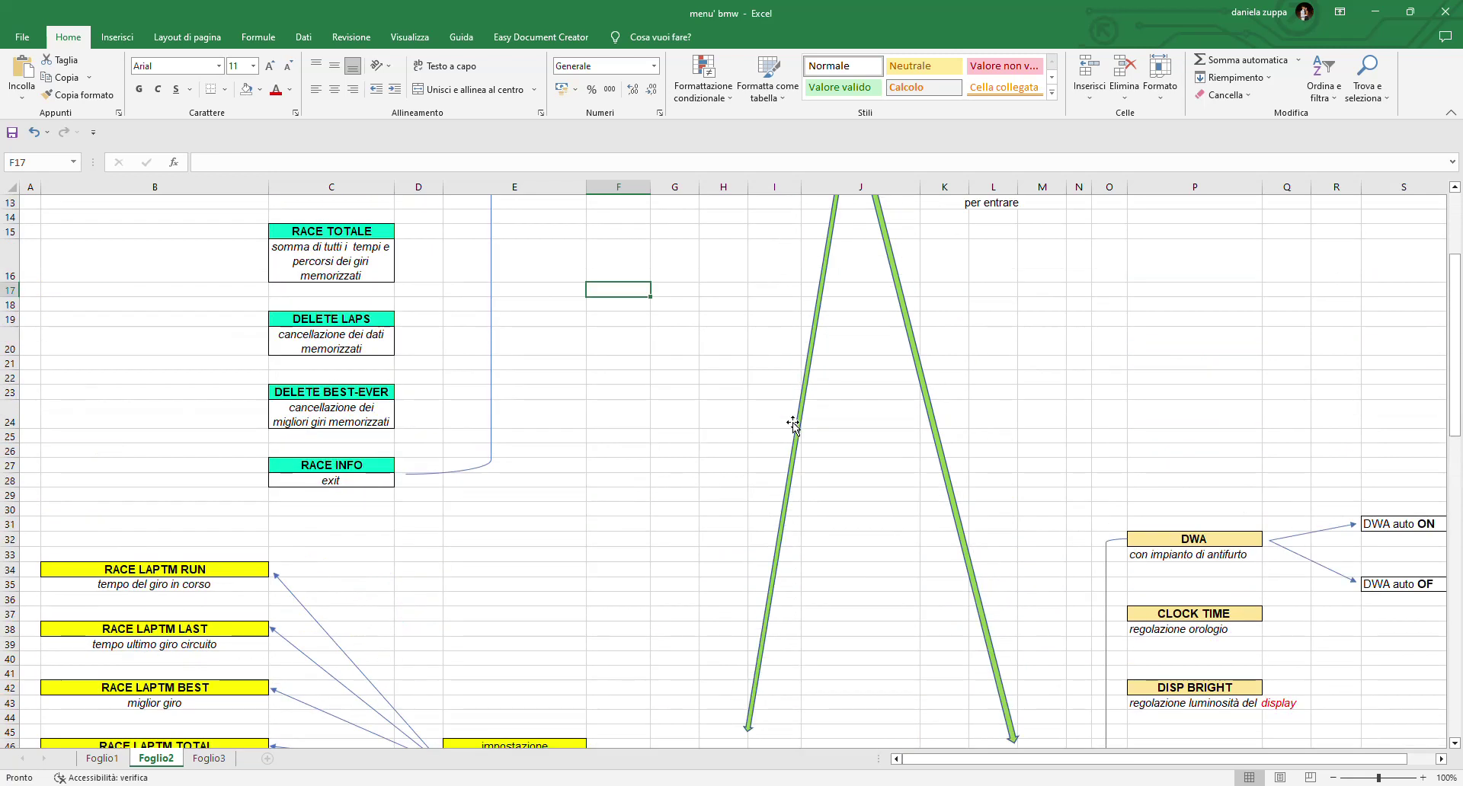
pyautogui.click(743, 427)
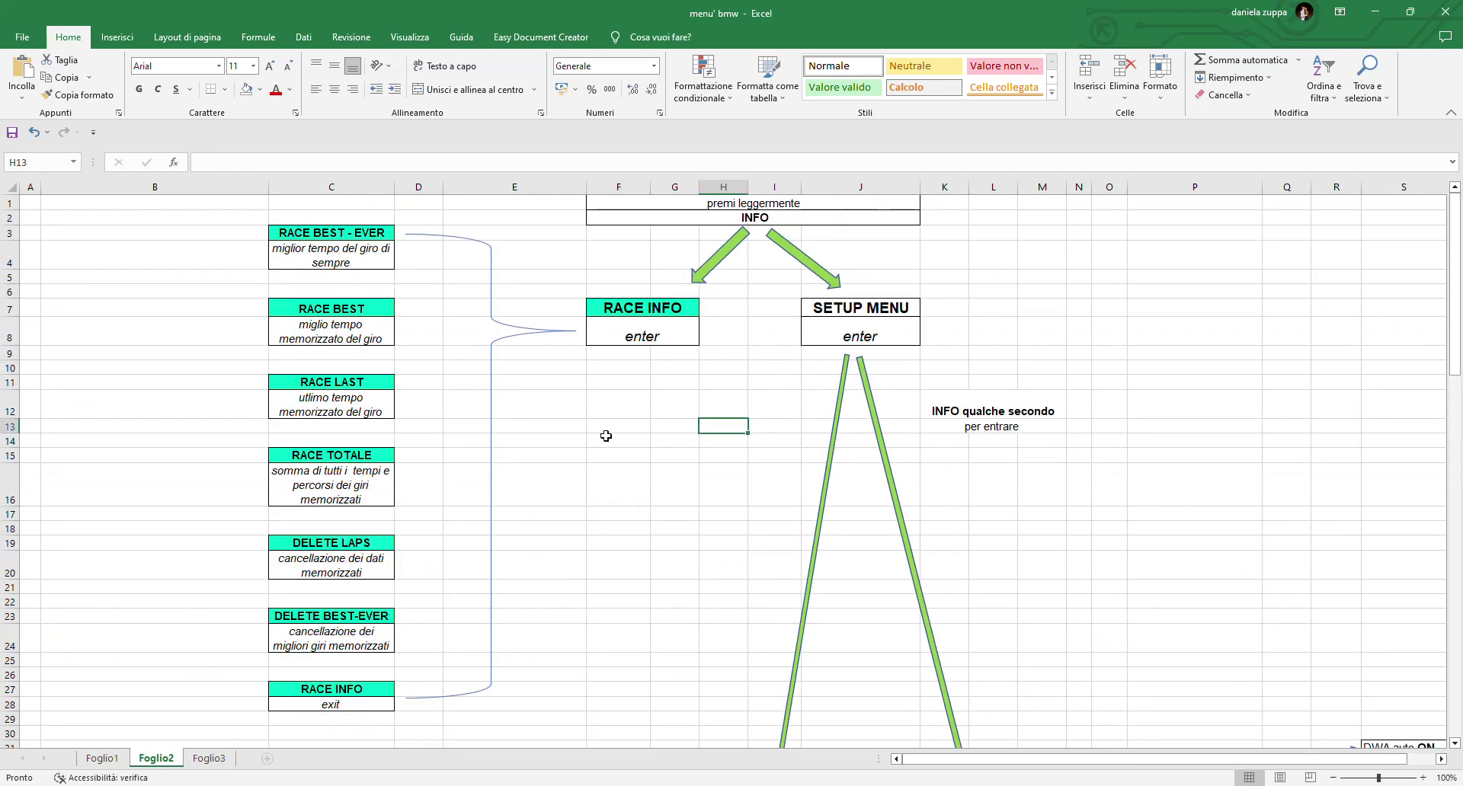